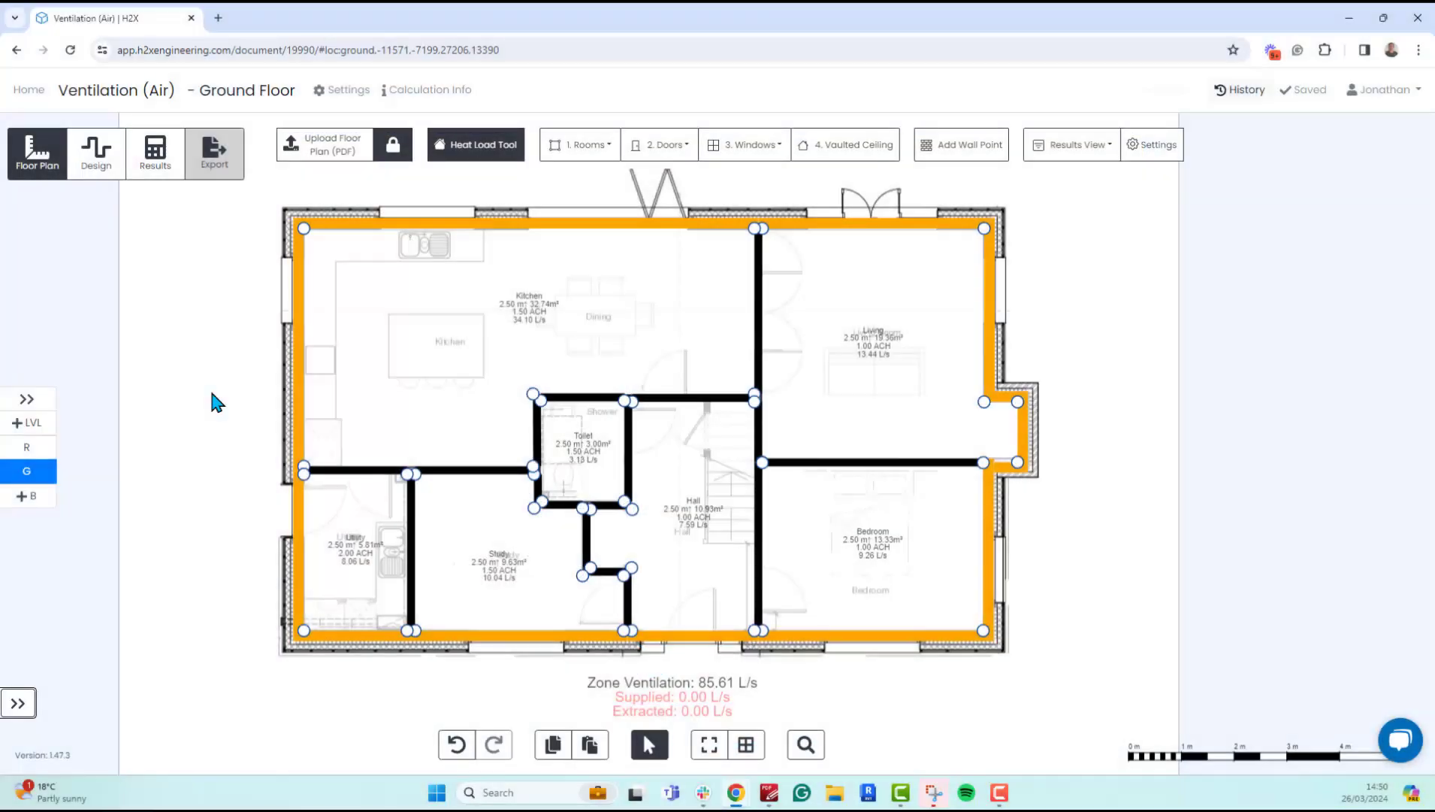
Open Project Settings for the Ventilation (Air) project from the top bar
{"action": "left_click", "coordinate": [337, 97]}
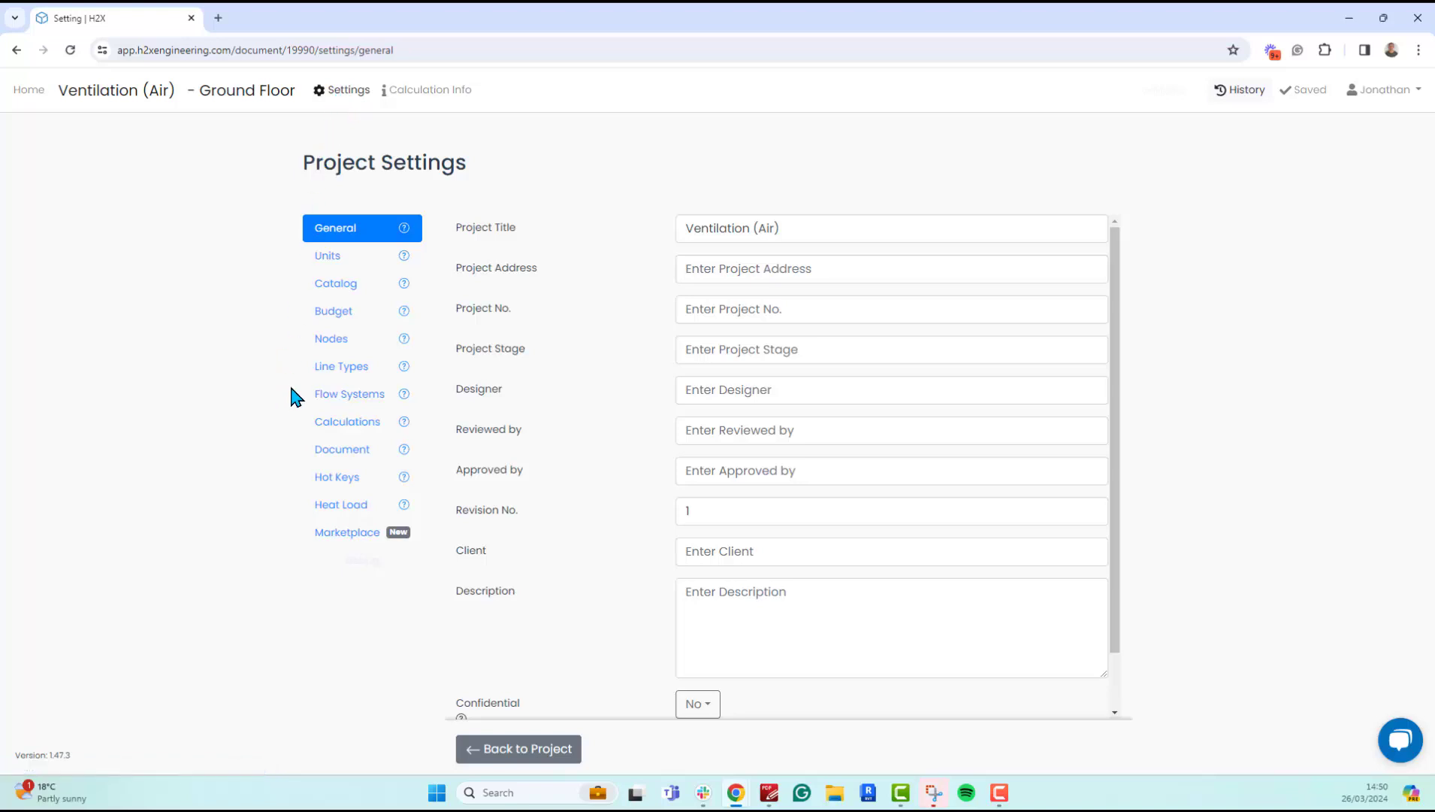
Go to Flow Systems and select the Supply ventilation system, replacing Cold Water
{"action": "left_click", "coordinate": [389, 404]}
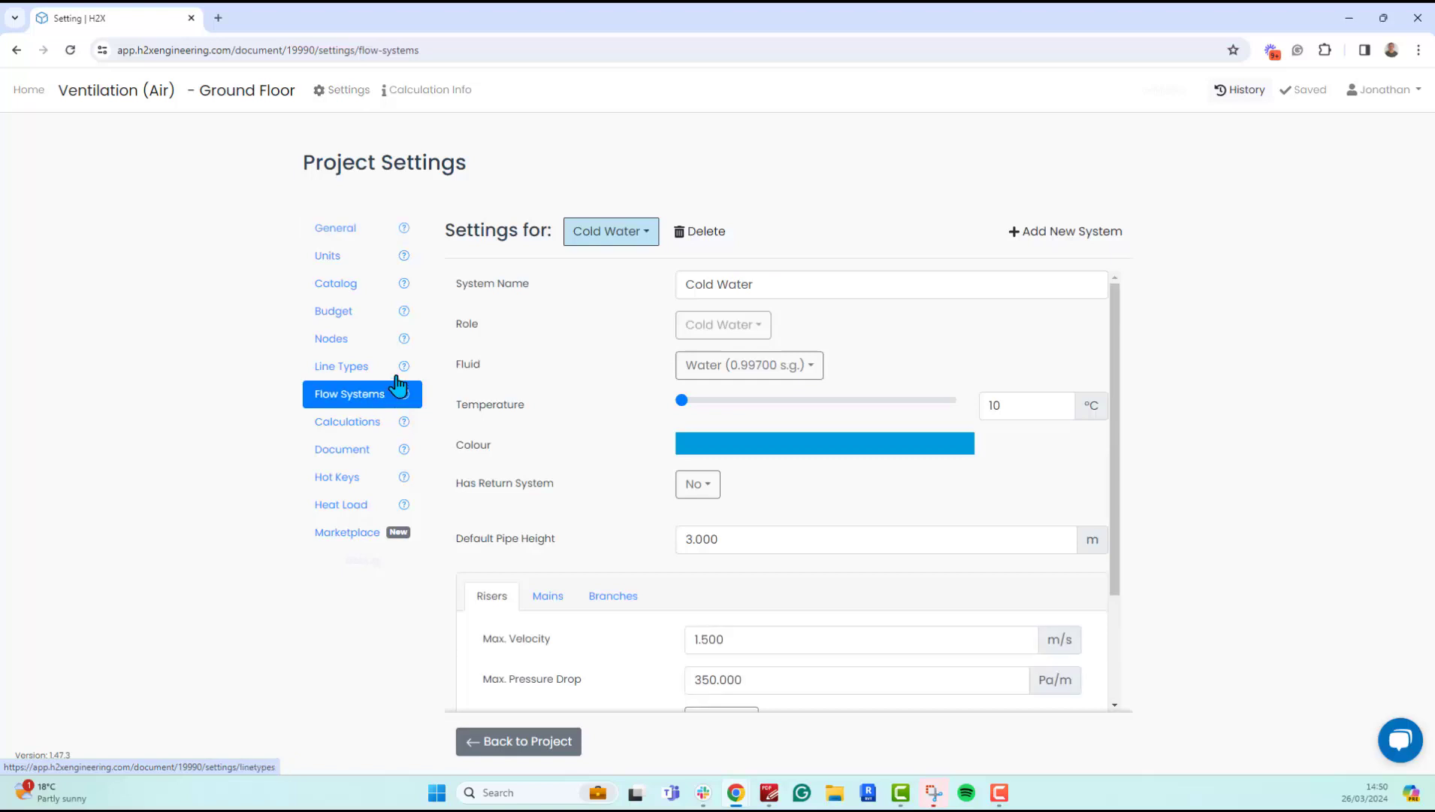
{"action": "left_click", "coordinate": [602, 245]}
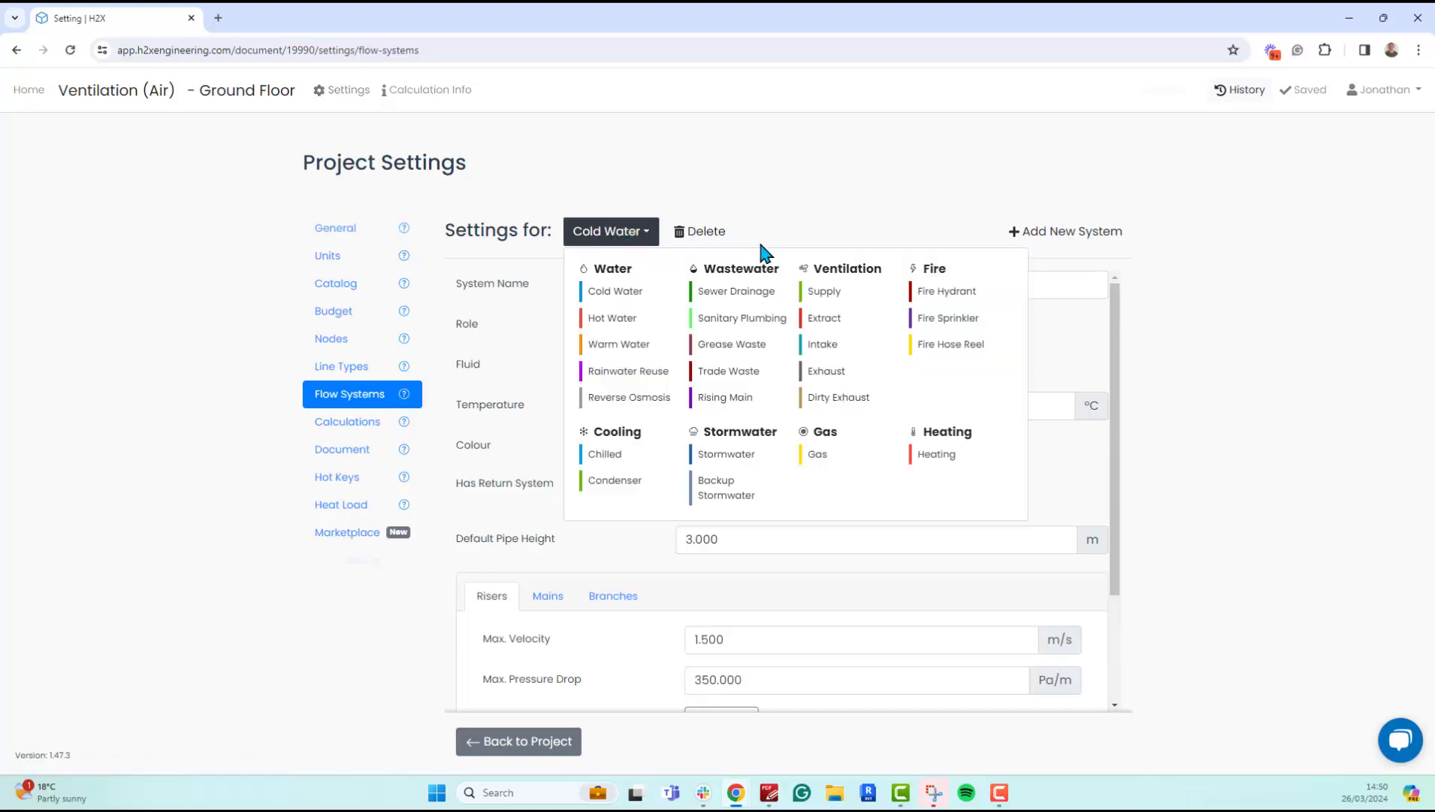
{"action": "left_click", "coordinate": [859, 299]}
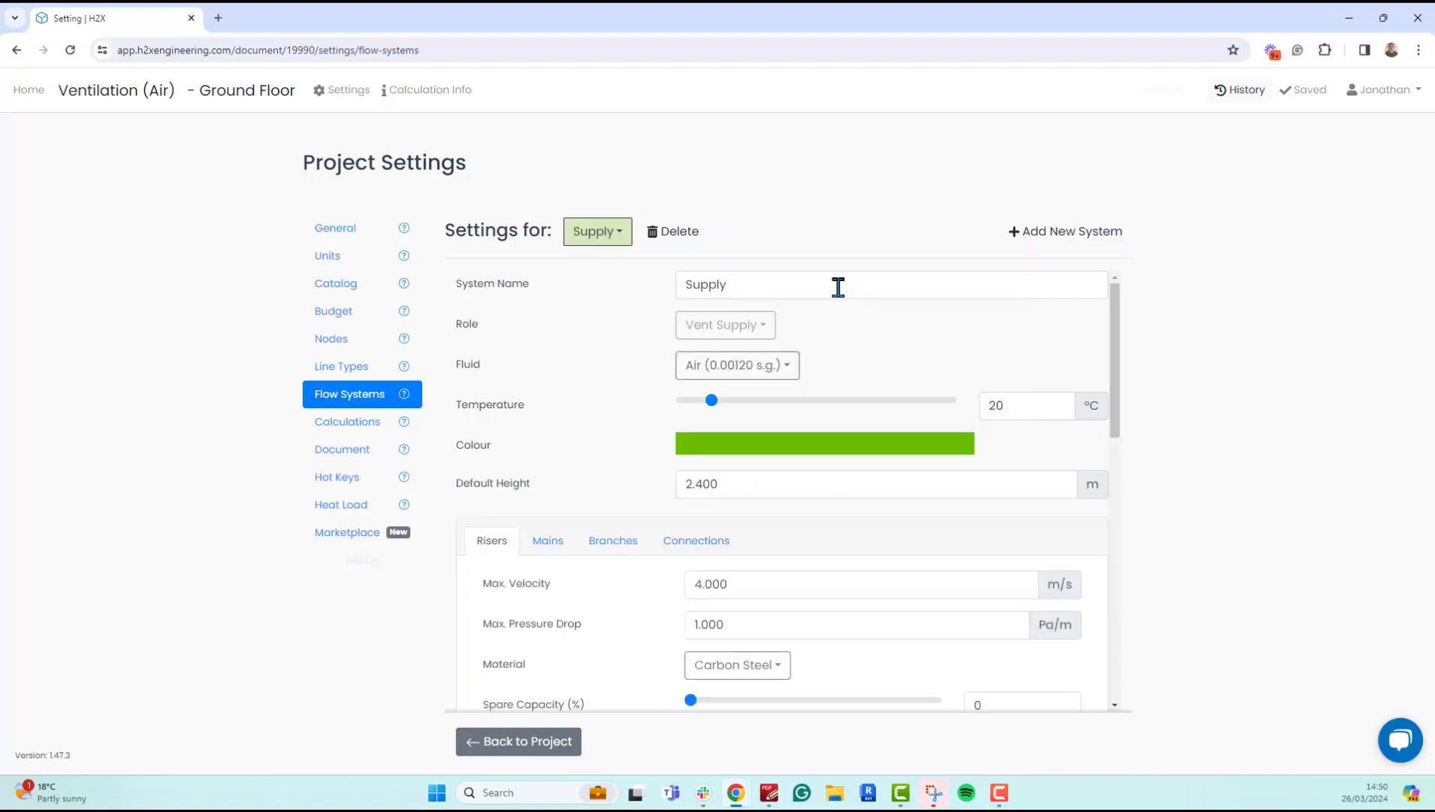
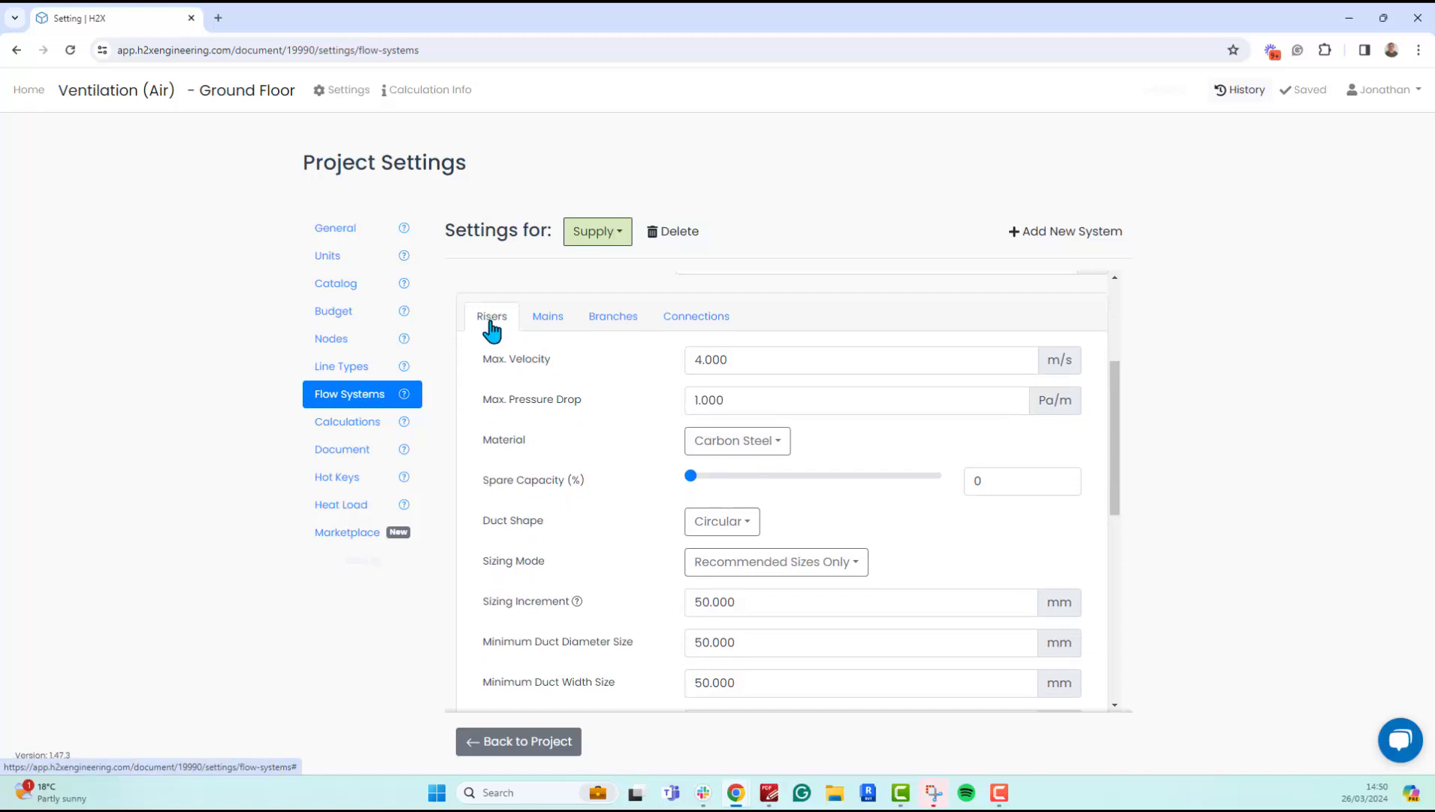
Review the Supply system's Mains, Branches and Connections duct settings
{"action": "left_click", "coordinate": [546, 325]}
{"action": "left_click", "coordinate": [614, 322]}
{"action": "left_click", "coordinate": [698, 322]}
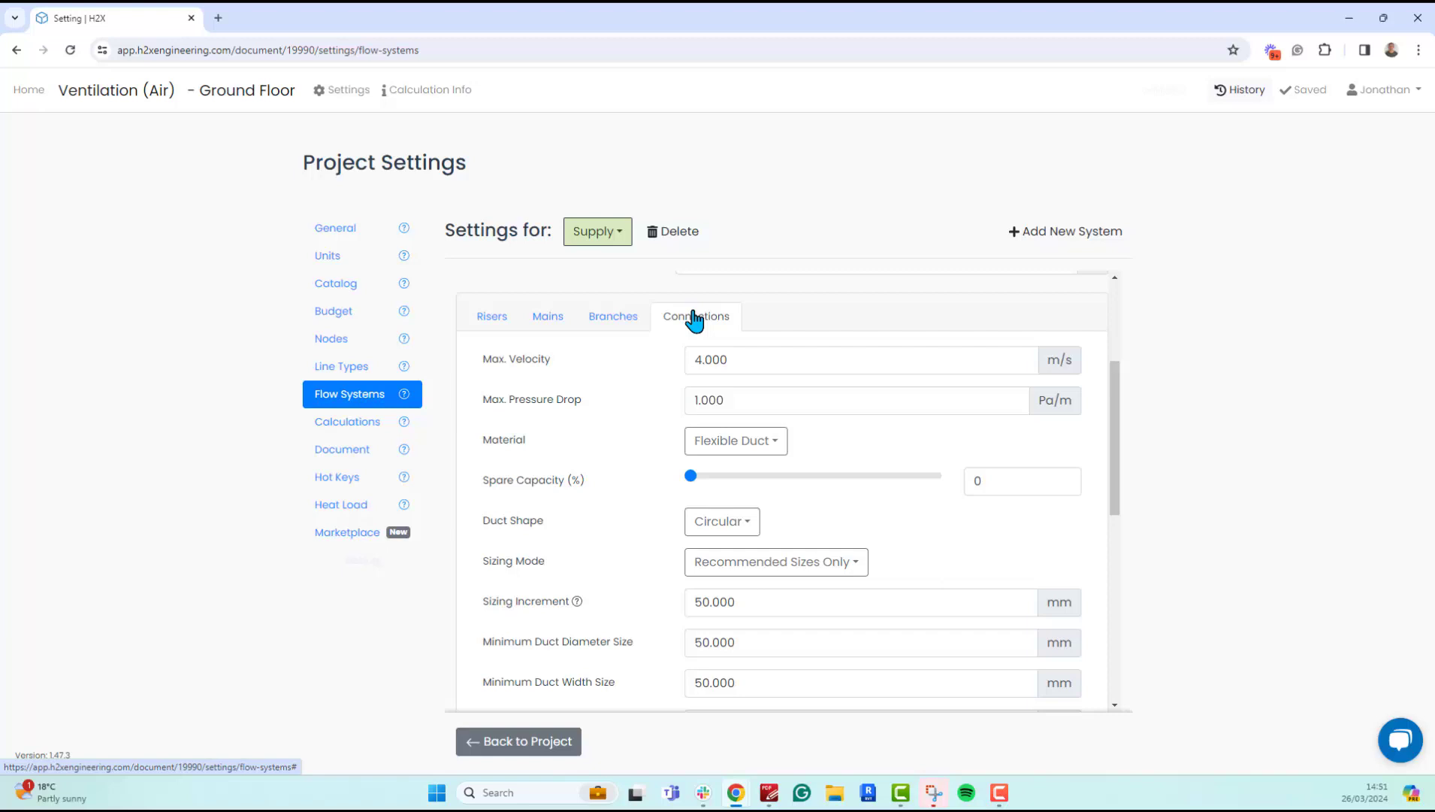
On Mains, check the maximum pressure drop, keep Carbon Steel and view duct shape options
{"action": "left_click", "coordinate": [560, 328]}
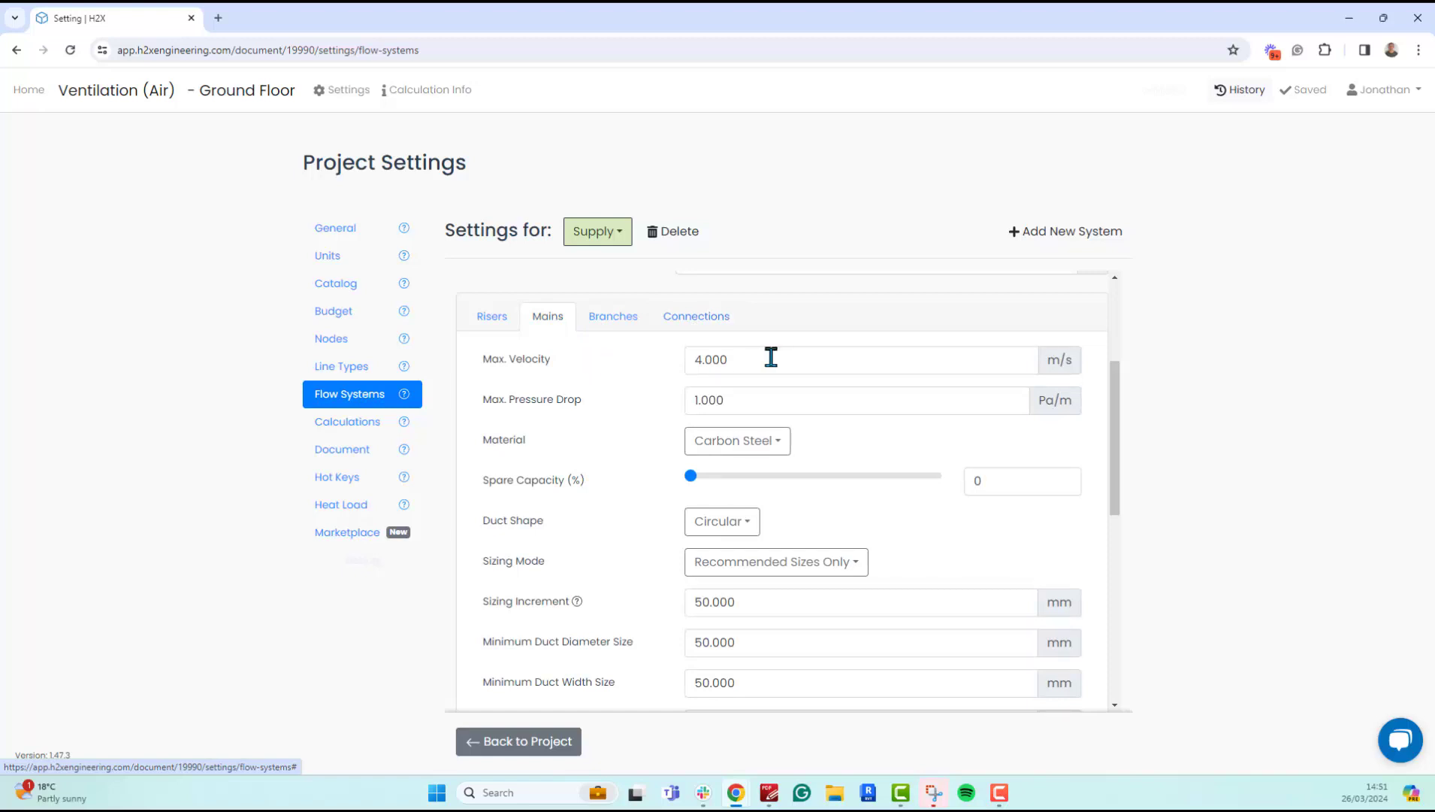
{"action": "left_click", "coordinate": [766, 396]}
{"action": "left_click", "coordinate": [749, 446]}
{"action": "left_click", "coordinate": [648, 468]}
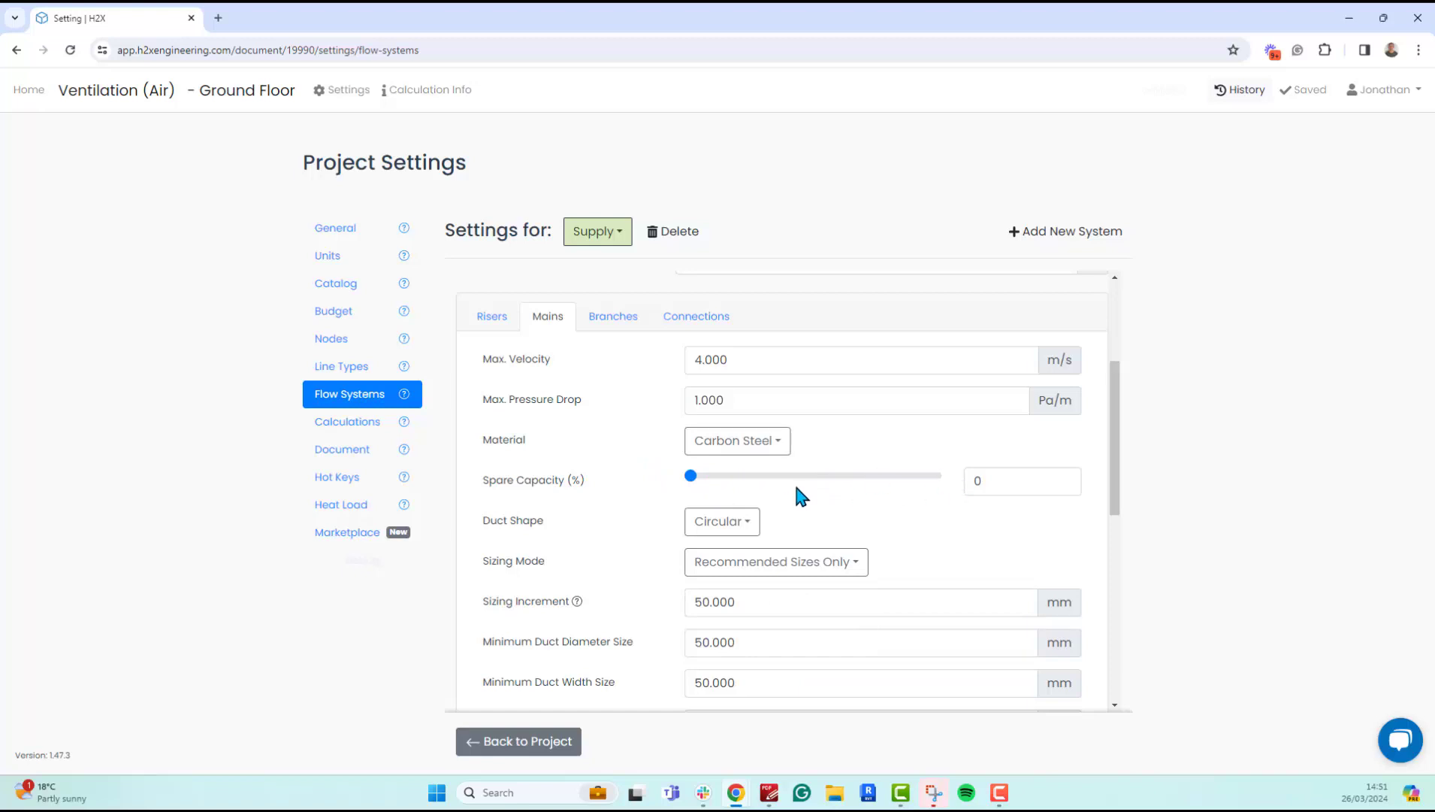
{"action": "left_click", "coordinate": [721, 525]}
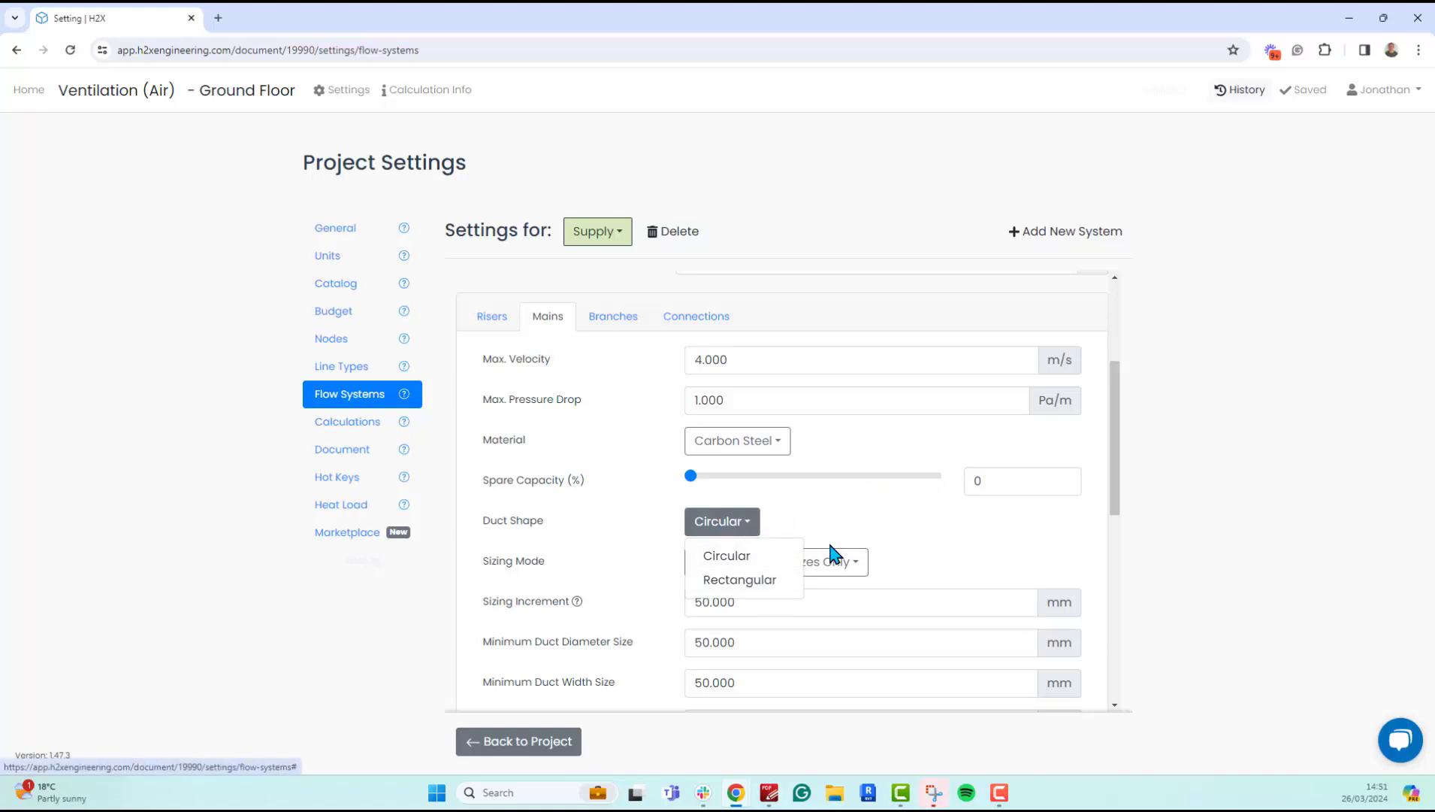
{"action": "left_click", "coordinate": [915, 531]}
{"action": "scroll", "coordinate": [911, 494], "scroll_direction": "down", "scroll_amount": 3}
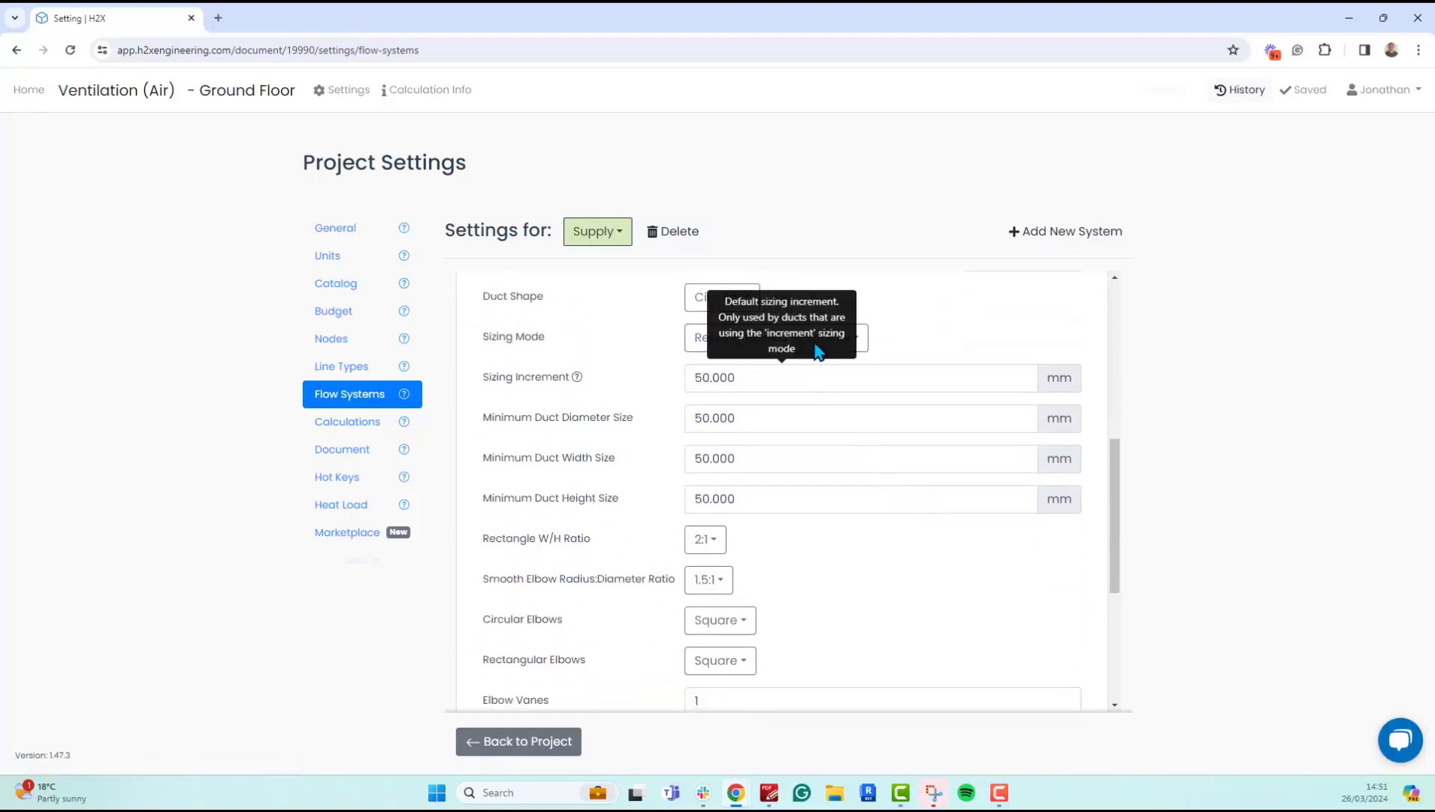
{"action": "left_click", "coordinate": [697, 346]}
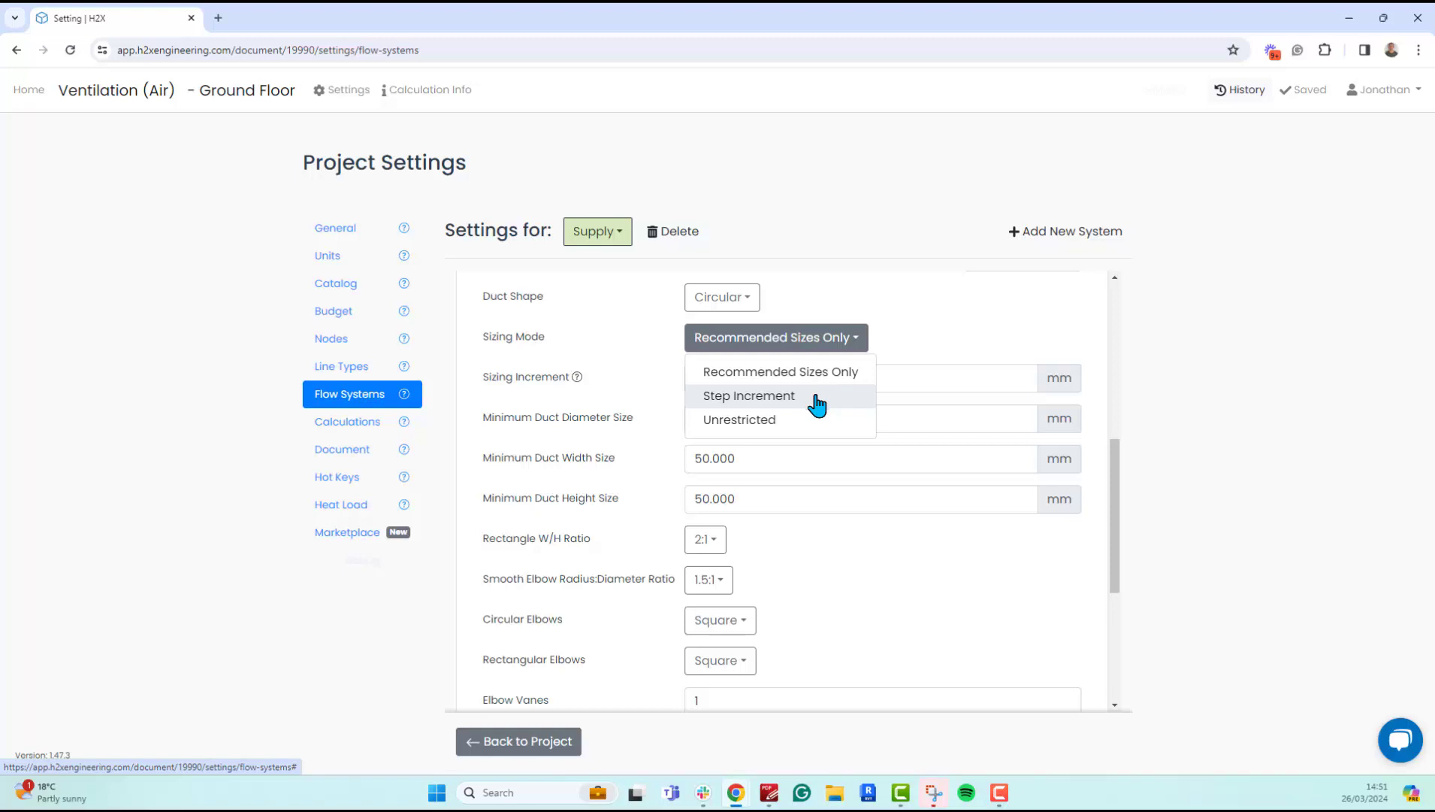
{"action": "left_click", "coordinate": [940, 329]}
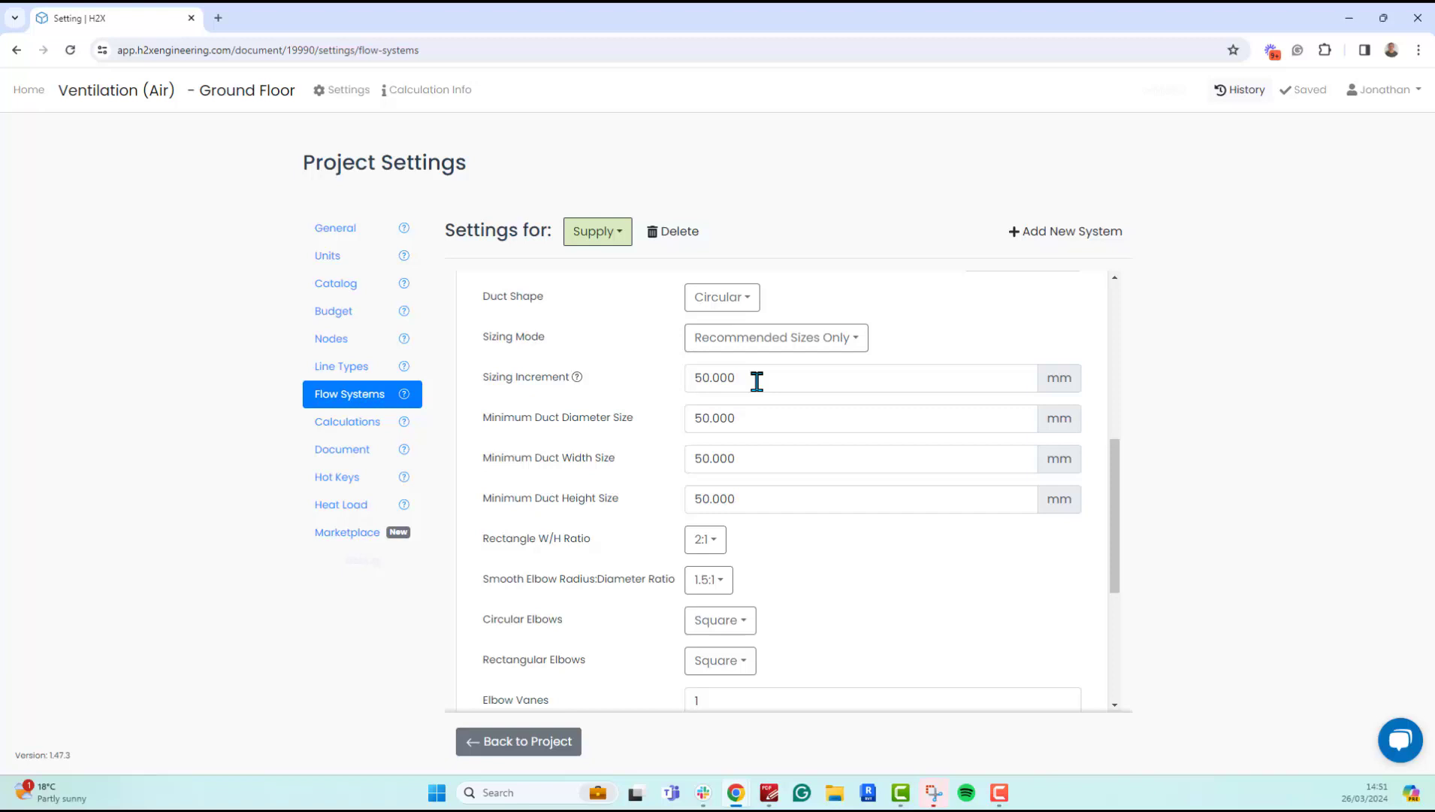
{"action": "left_click", "coordinate": [803, 342]}
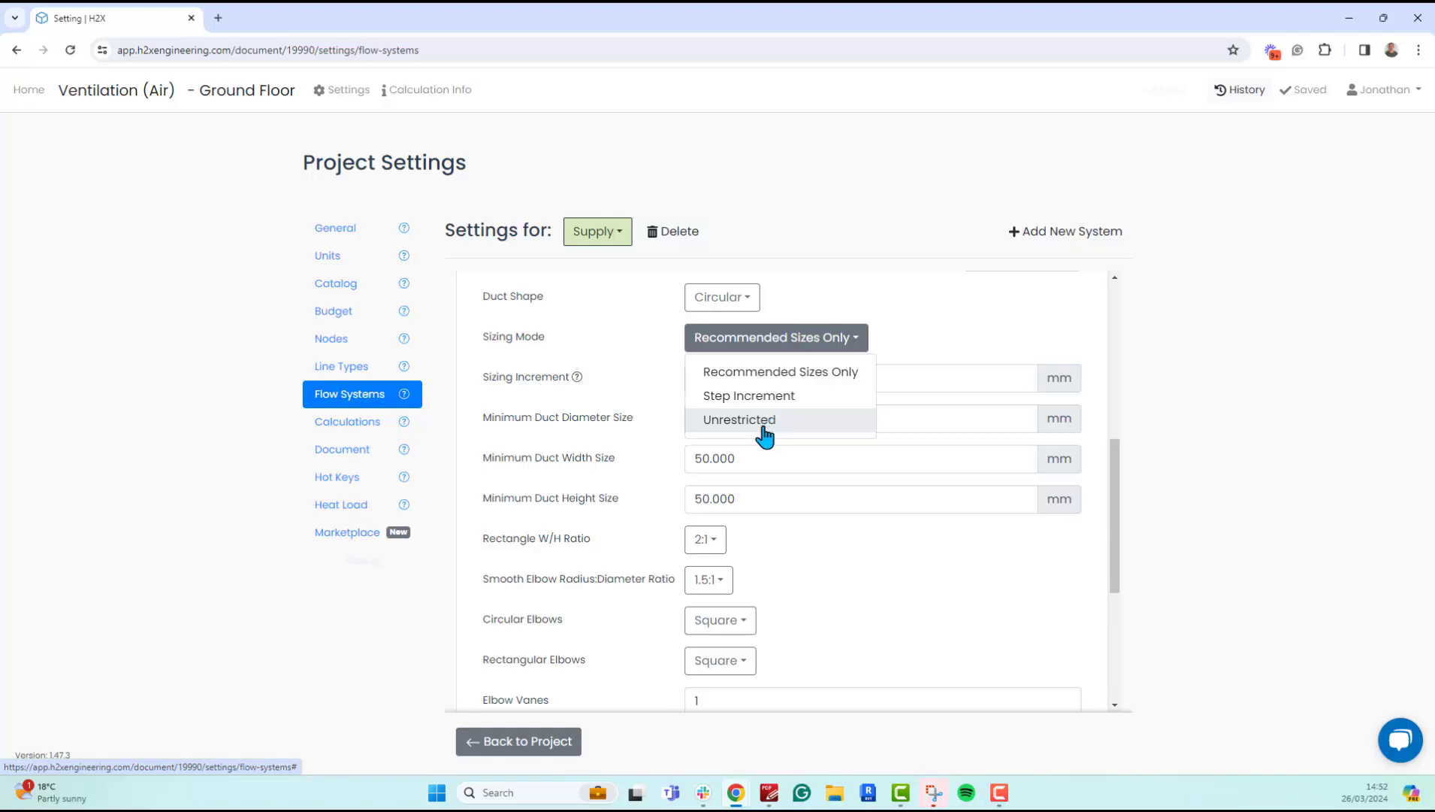
{"action": "left_click", "coordinate": [678, 450]}
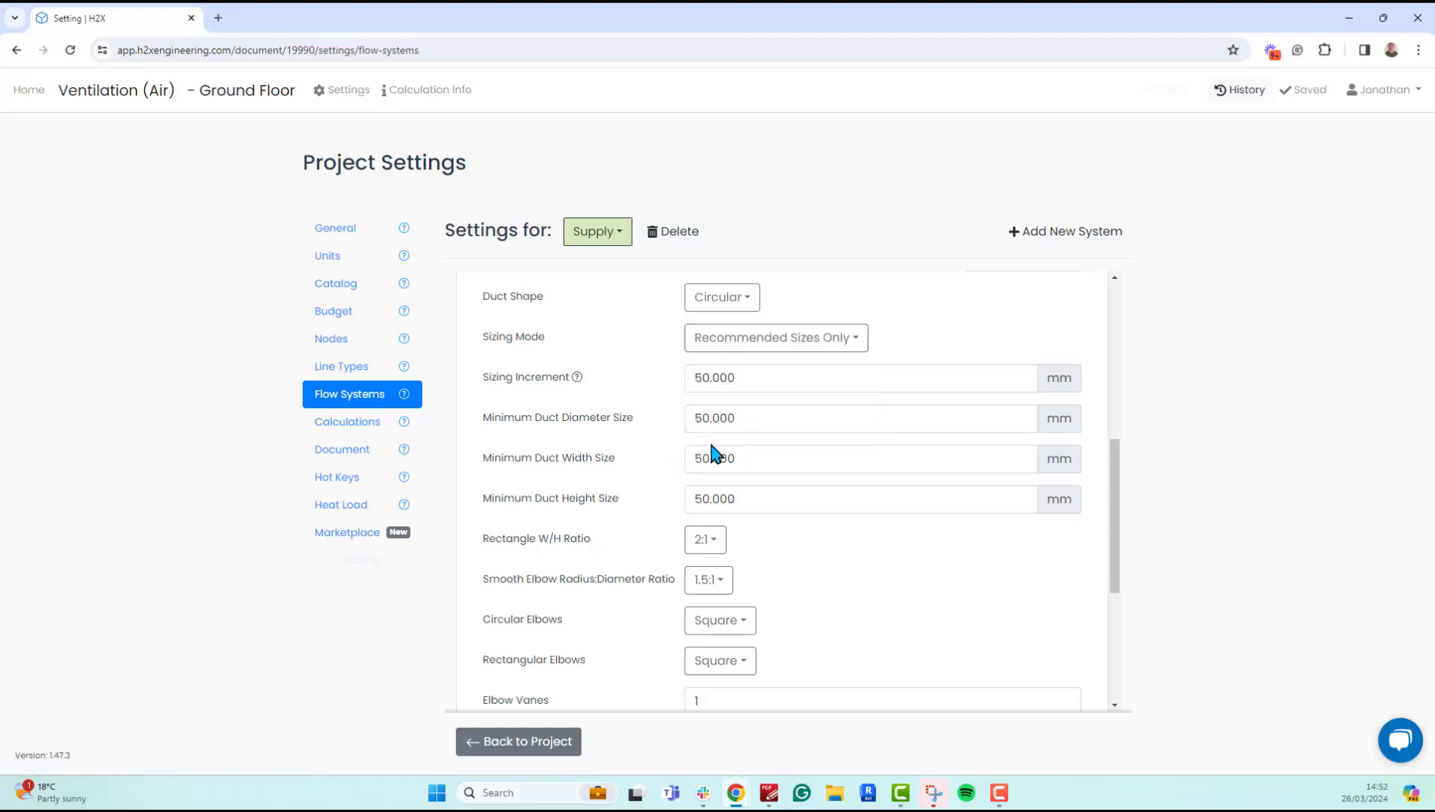
{"action": "scroll", "coordinate": [758, 457], "scroll_direction": "down", "scroll_amount": 1}
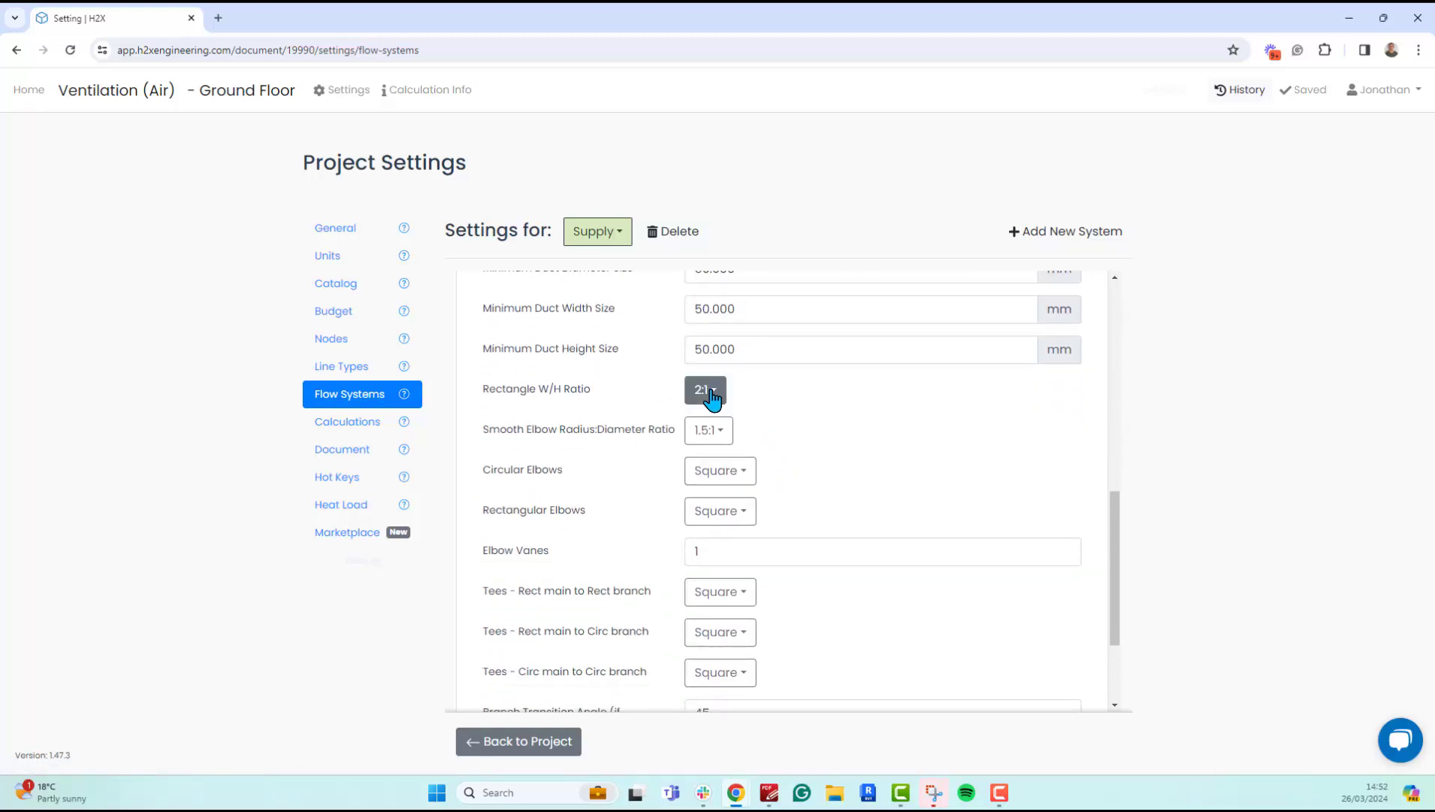
{"action": "scroll", "coordinate": [815, 437], "scroll_direction": "down", "scroll_amount": 1}
Keep circular elbows as Square, then bring up the project's Calculations settings
{"action": "left_click", "coordinate": [728, 399]}
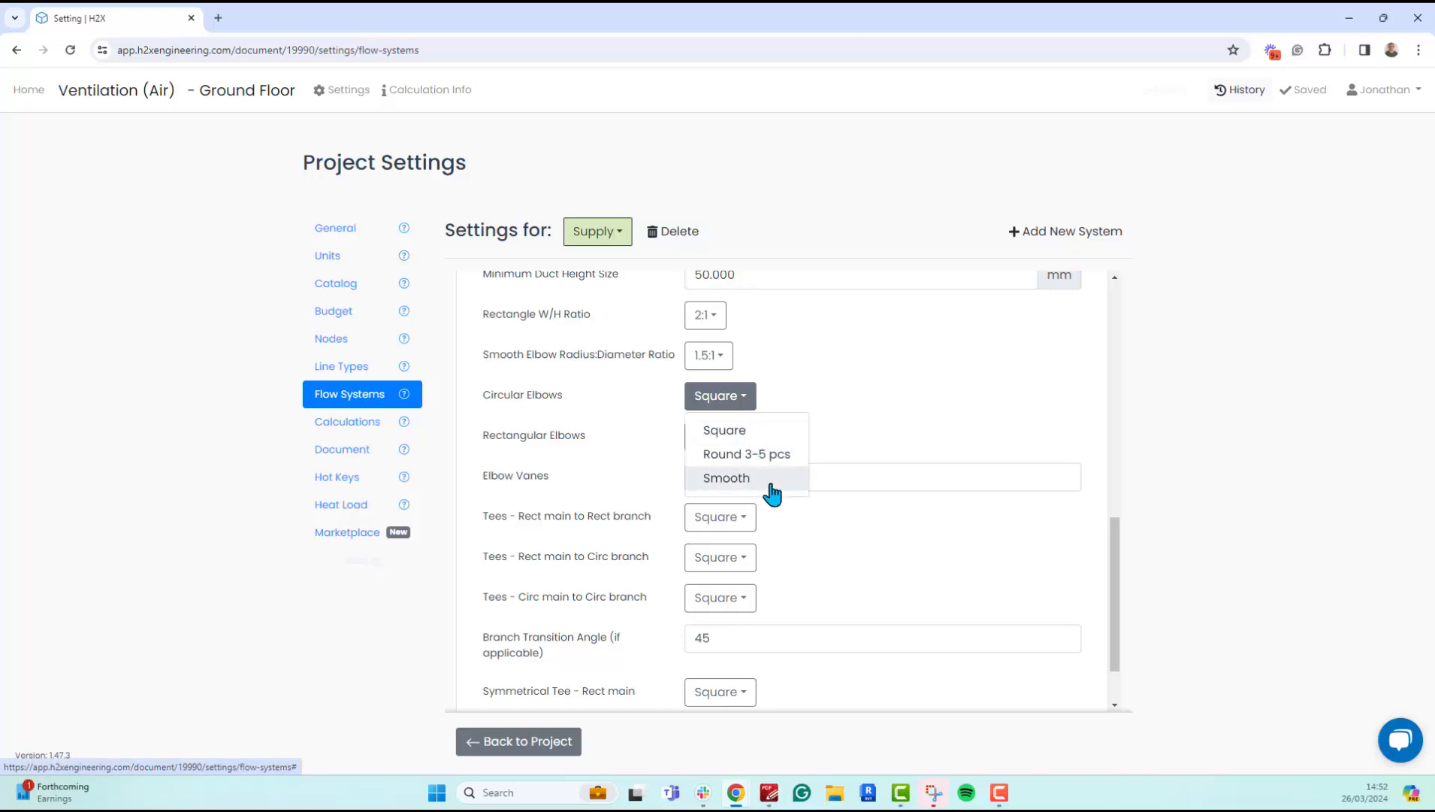
{"action": "left_click", "coordinate": [872, 427]}
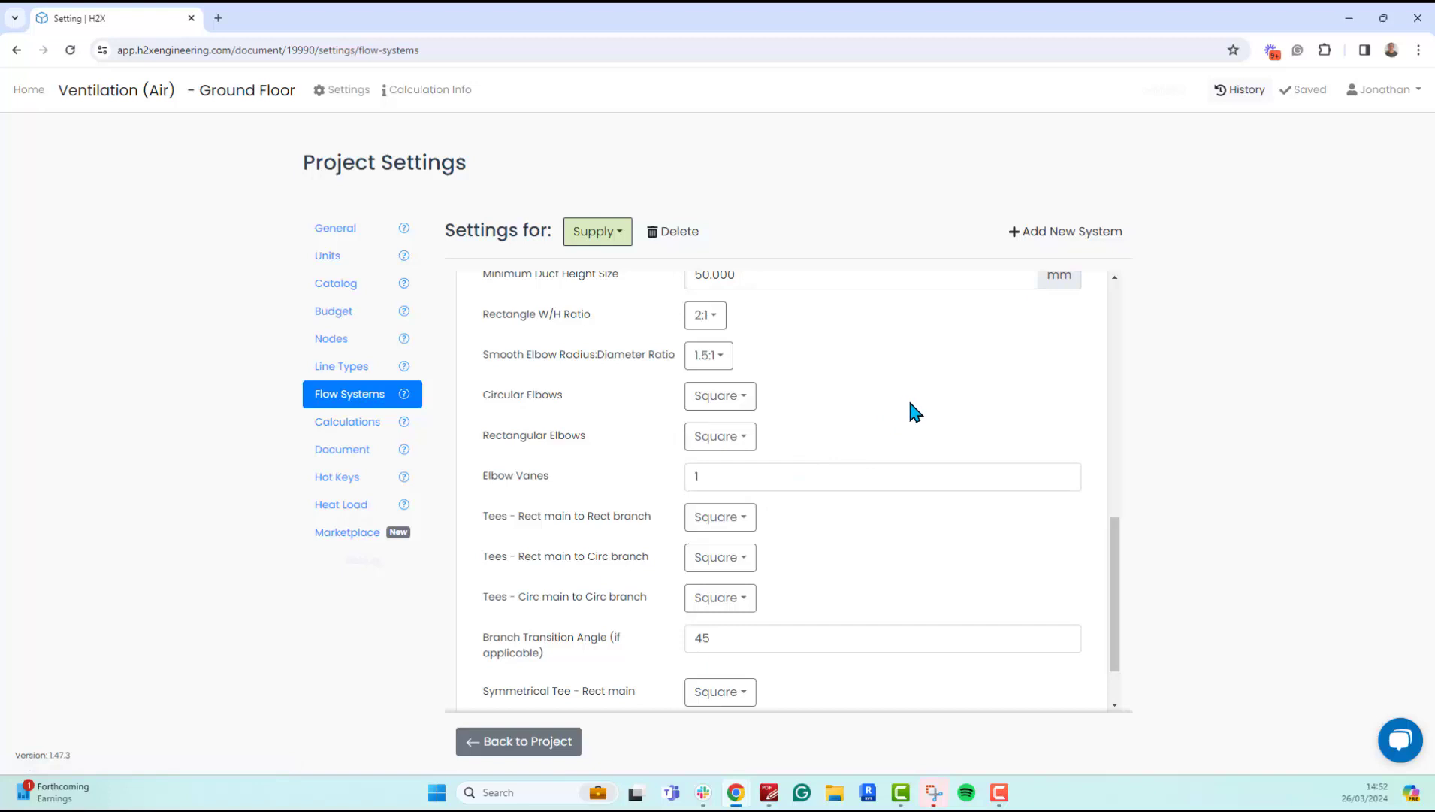
{"action": "scroll", "coordinate": [909, 412], "scroll_direction": "down", "scroll_amount": 2}
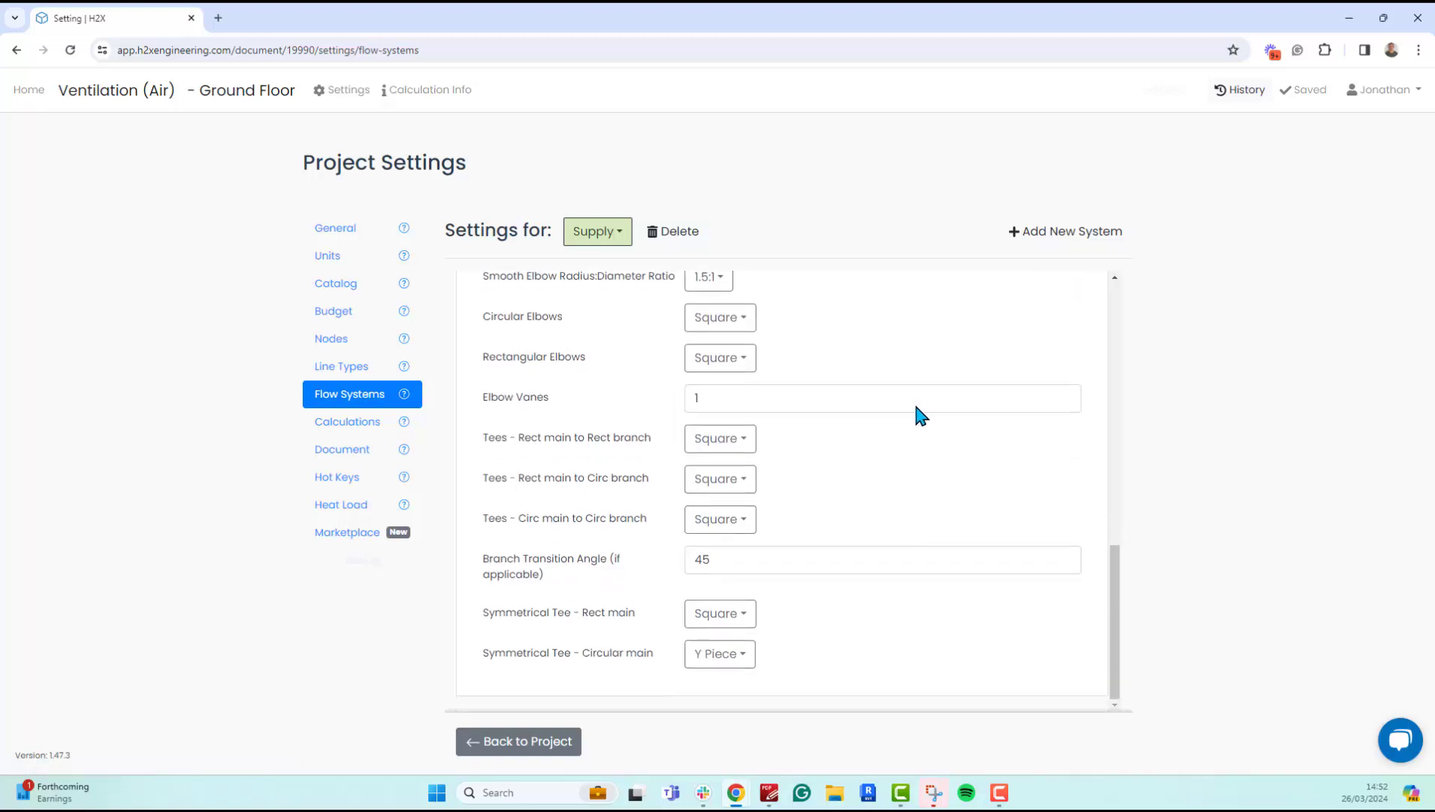
{"action": "left_click", "coordinate": [381, 431]}
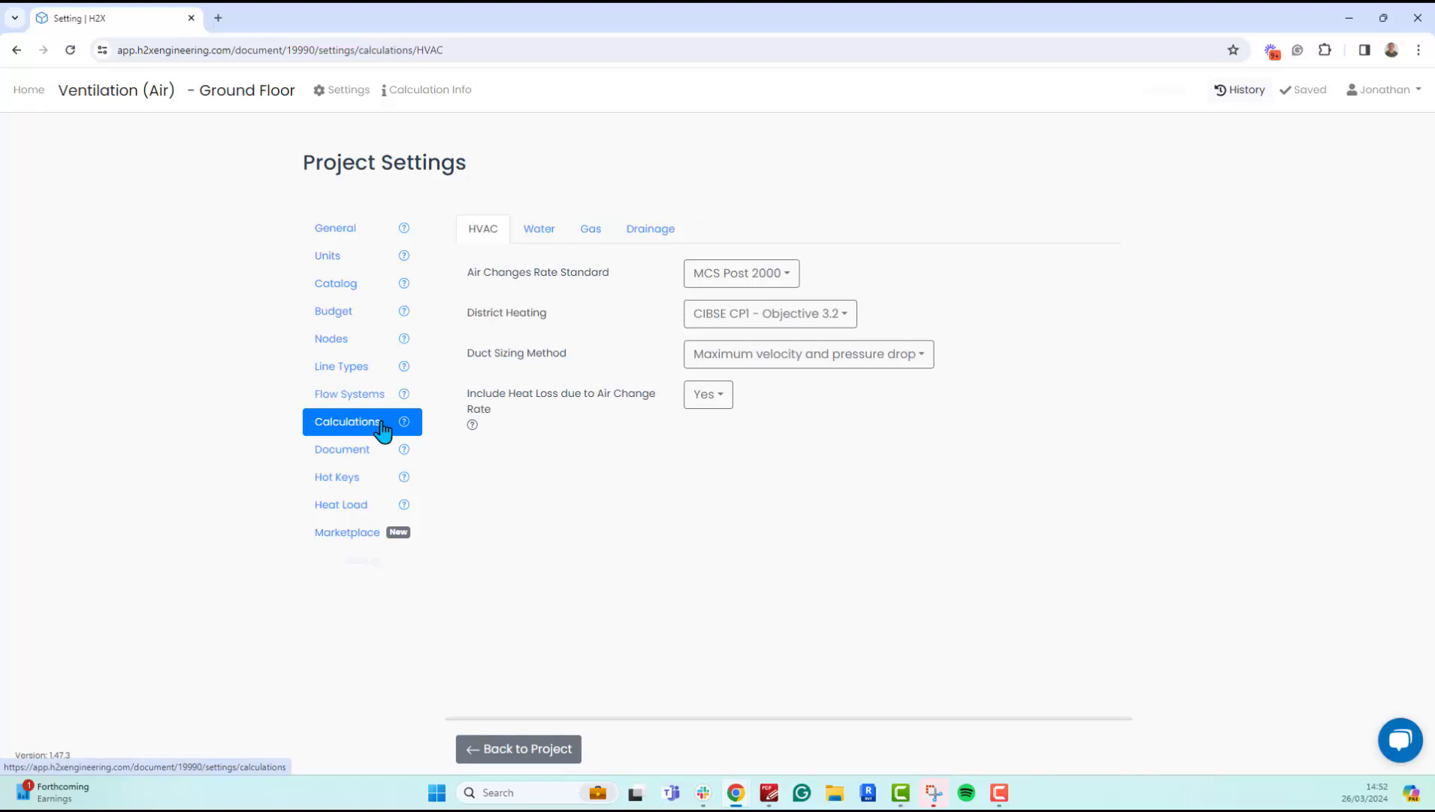
Check the air change rate standard options, then return to the Ground Floor plan
{"action": "left_click", "coordinate": [776, 283]}
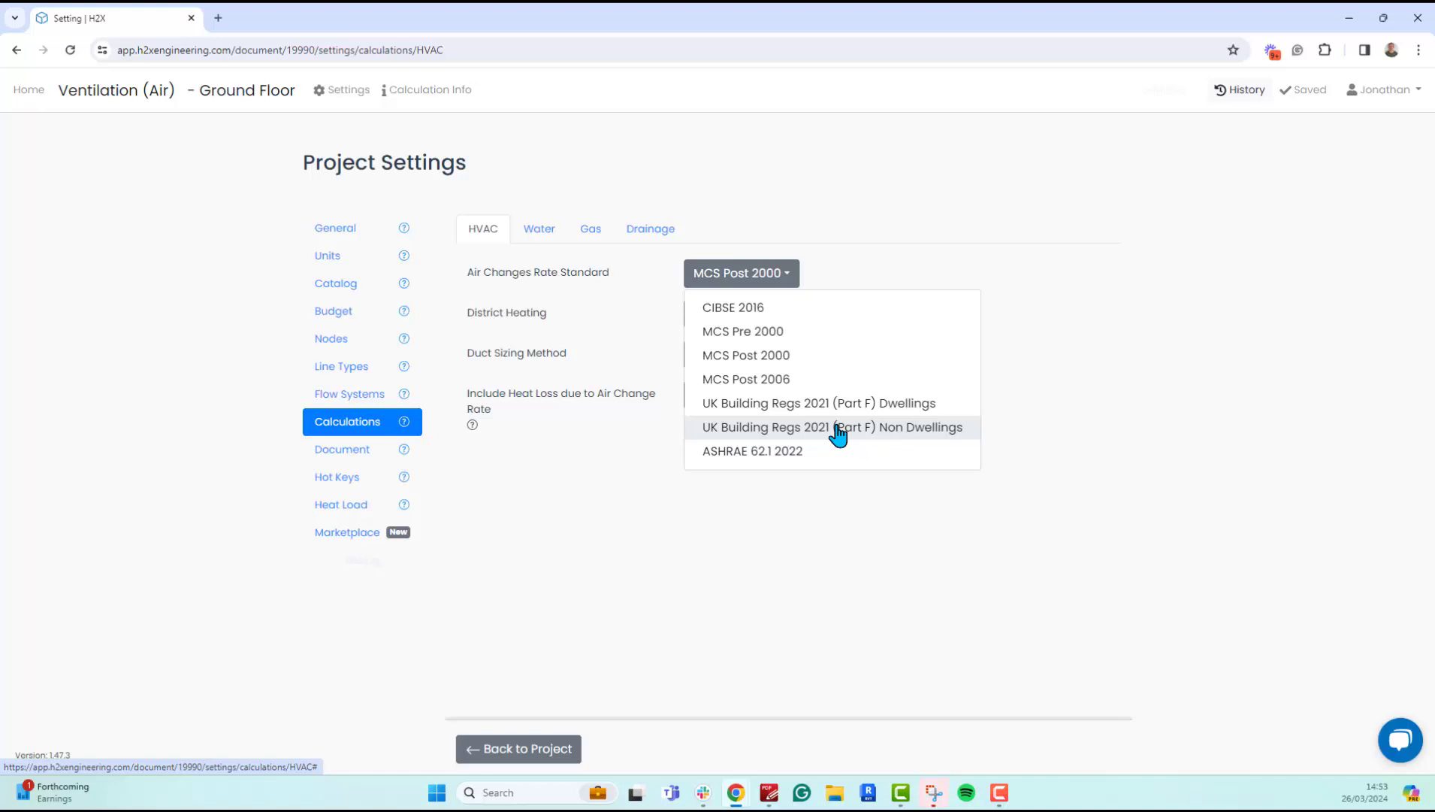
{"action": "left_click", "coordinate": [497, 750]}
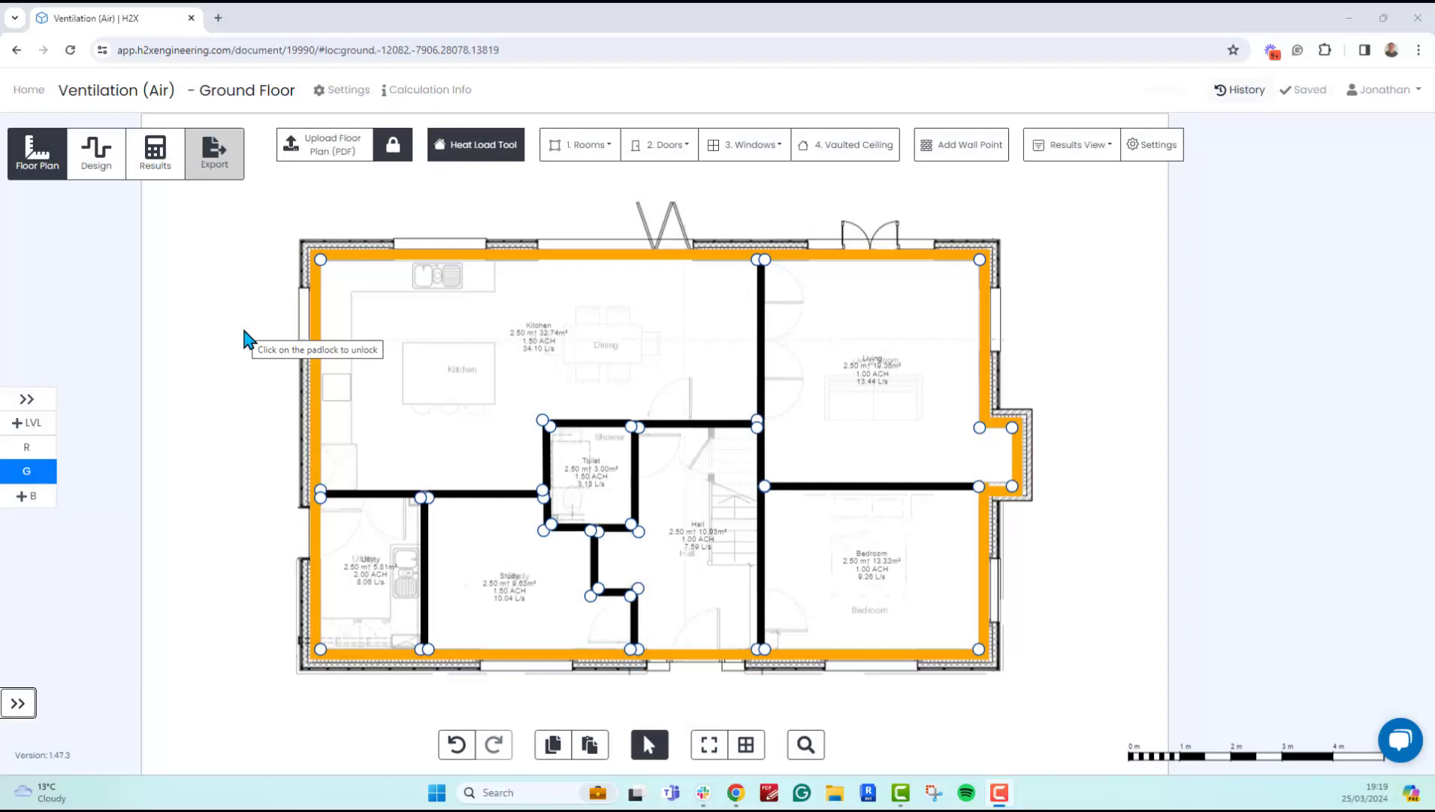
Enter Design mode with Ventilation as the service type and list the AHU types
{"action": "left_click", "coordinate": [101, 178]}
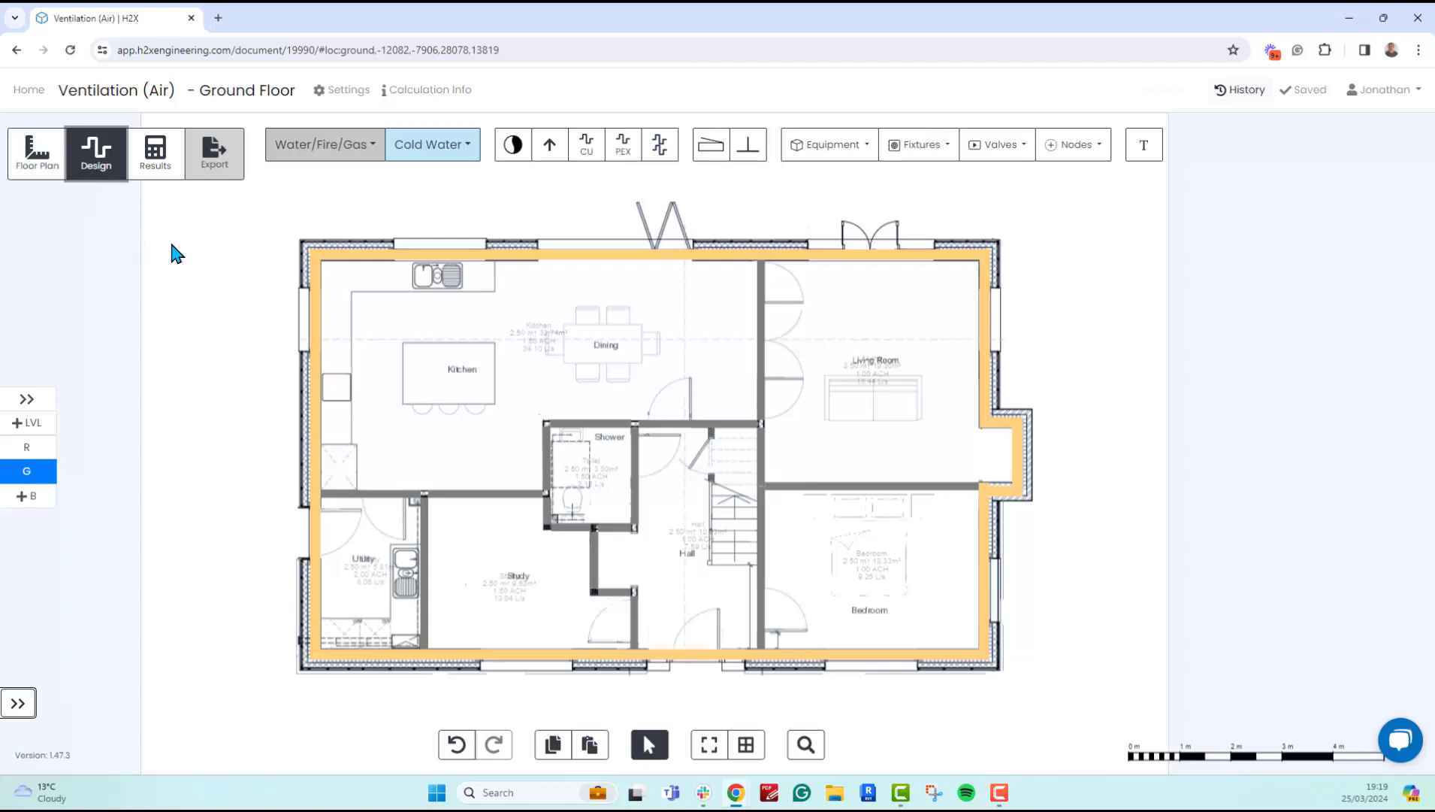
{"action": "left_click", "coordinate": [335, 151]}
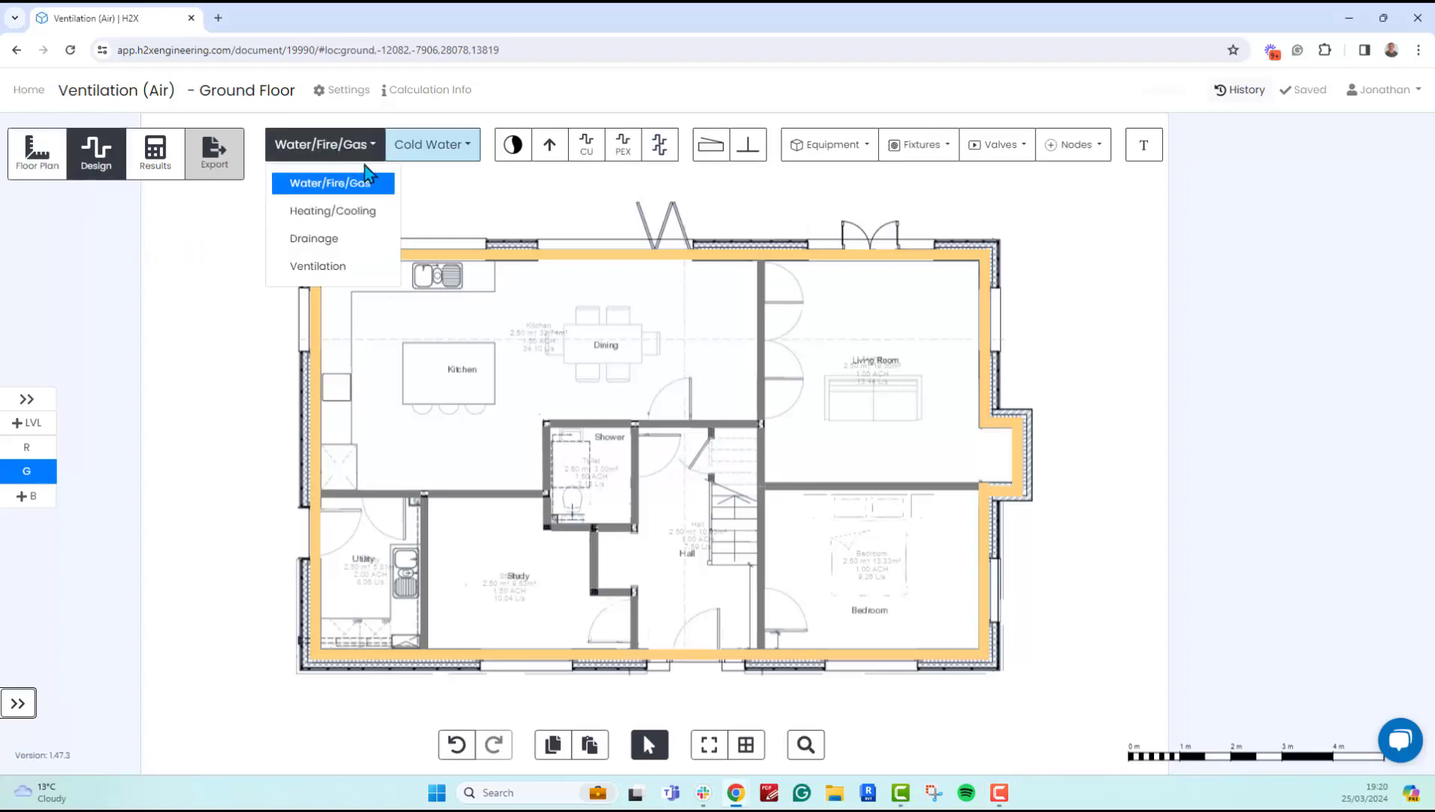
{"action": "left_click", "coordinate": [322, 270]}
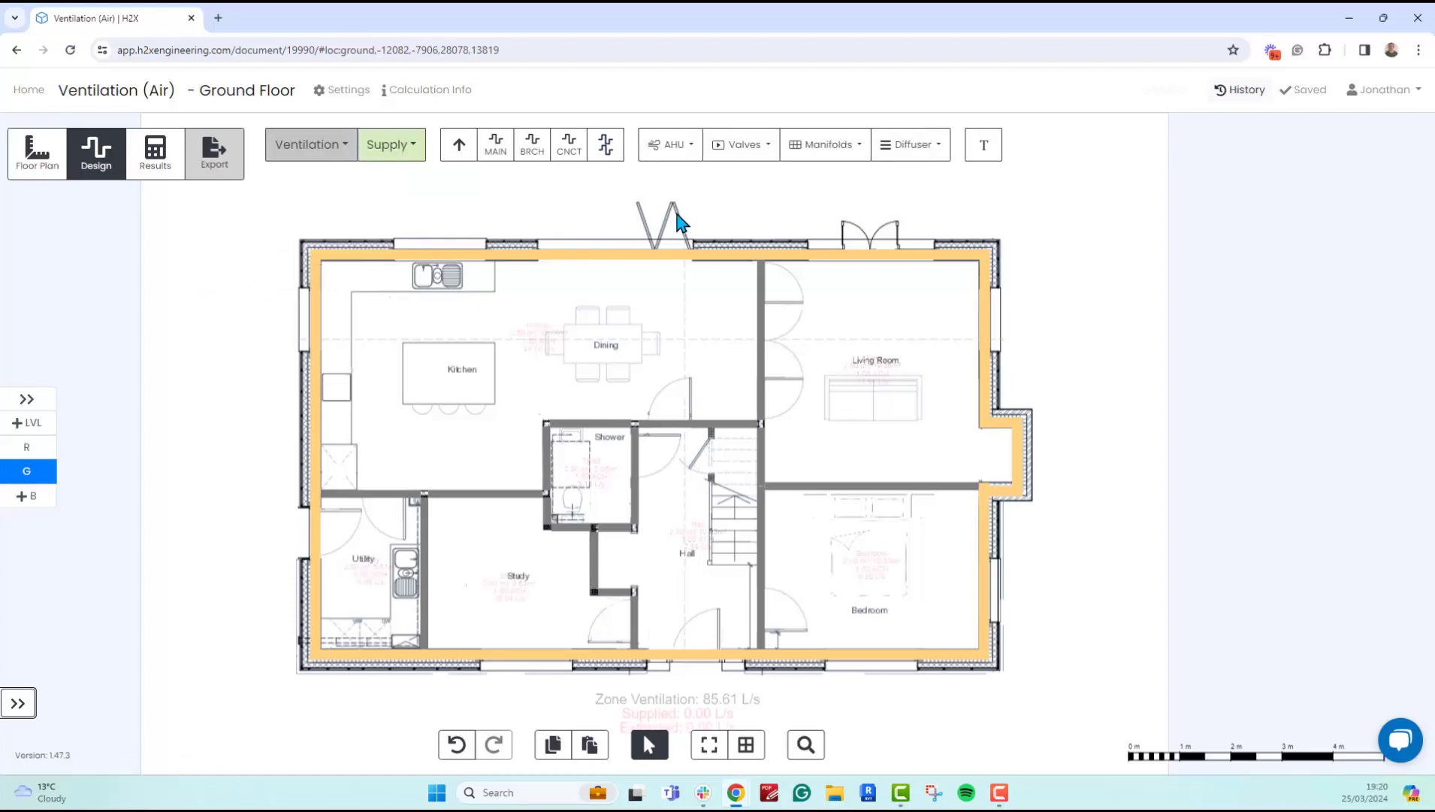
{"action": "left_click", "coordinate": [689, 154]}
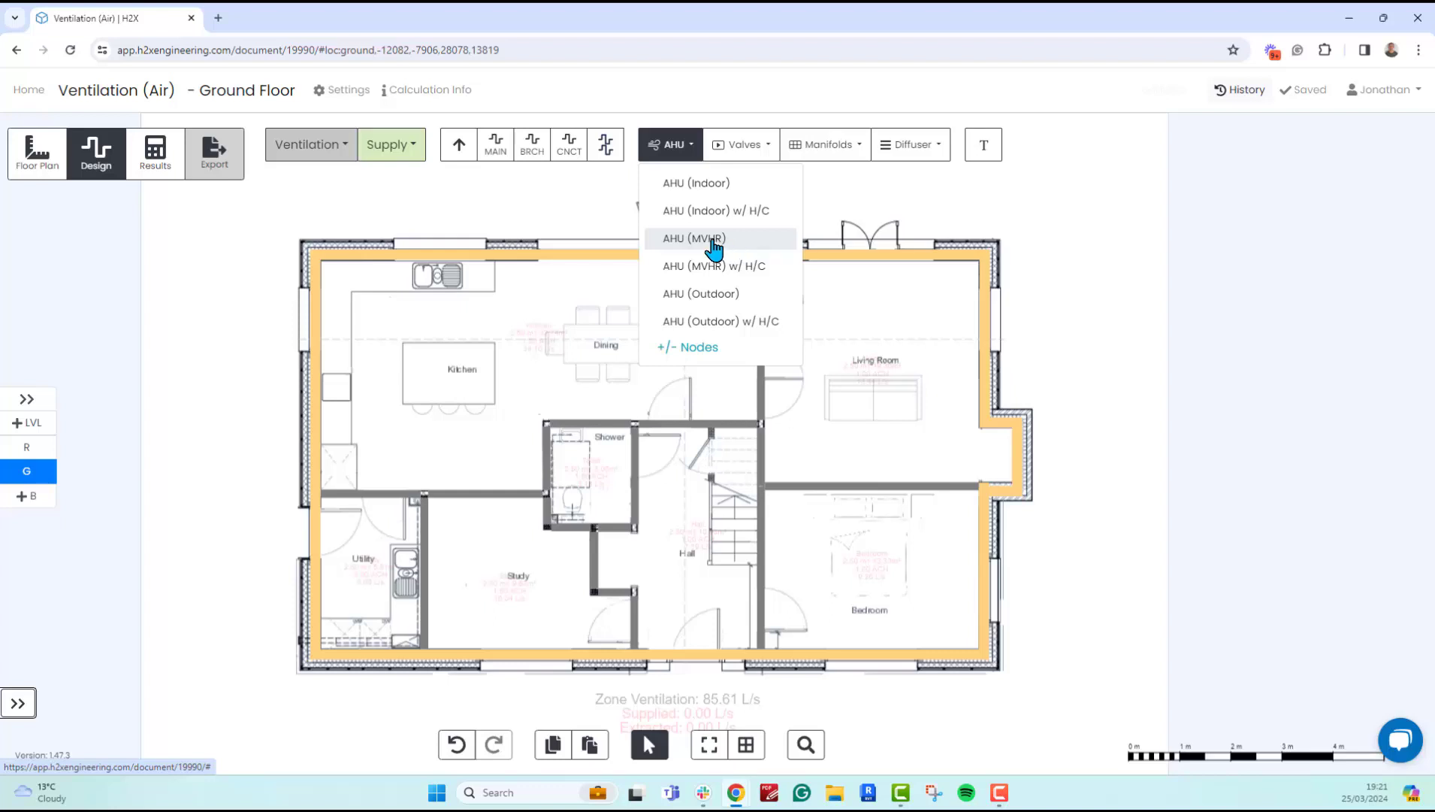
Place the MVHR unit in the Utility room, mirrored and rotated upright to 270°
{"action": "left_click", "coordinate": [712, 241]}
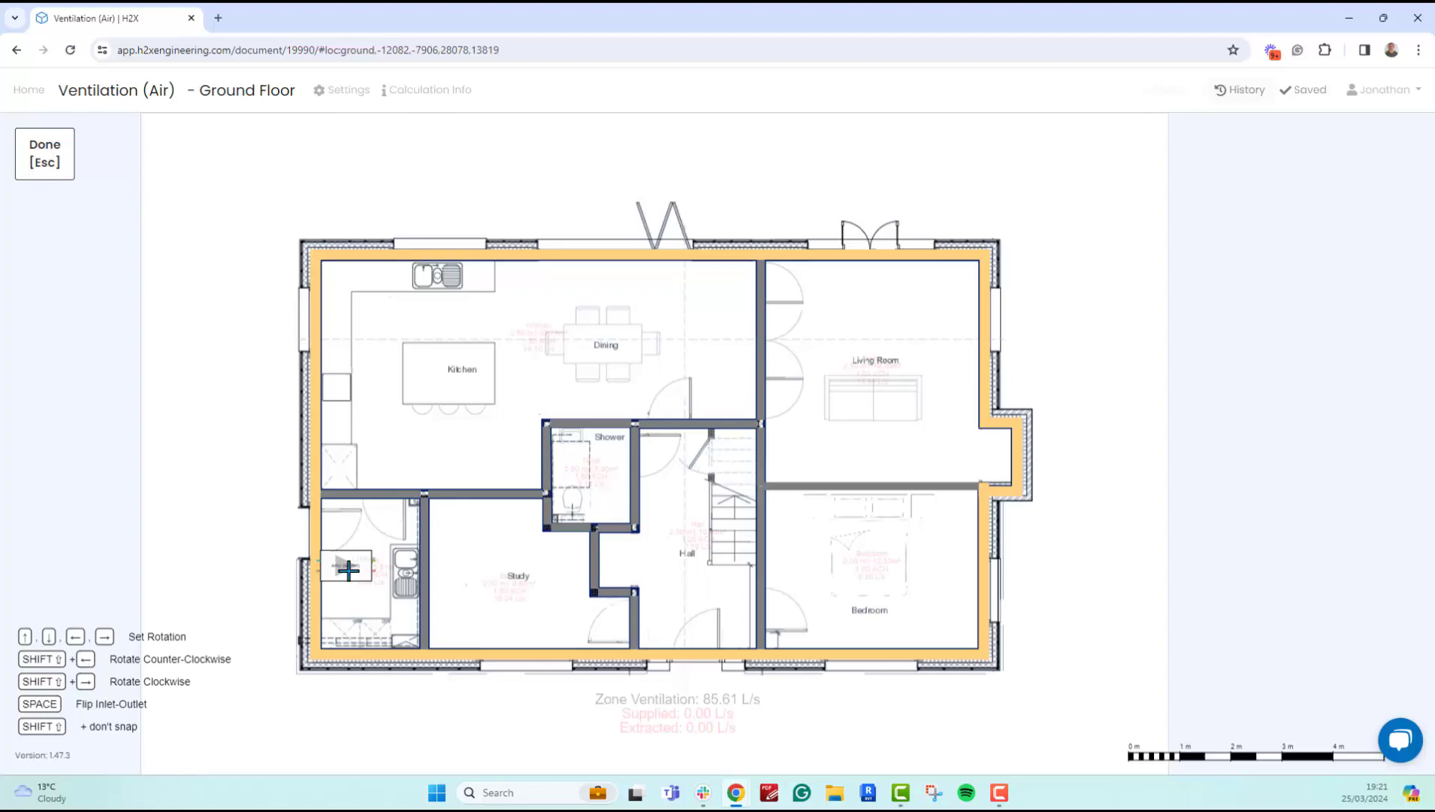
{"action": "scroll", "coordinate": [363, 586], "scroll_direction": "up", "scroll_amount": 3}
{"action": "scroll", "coordinate": [359, 591], "scroll_direction": "up", "scroll_amount": 1}
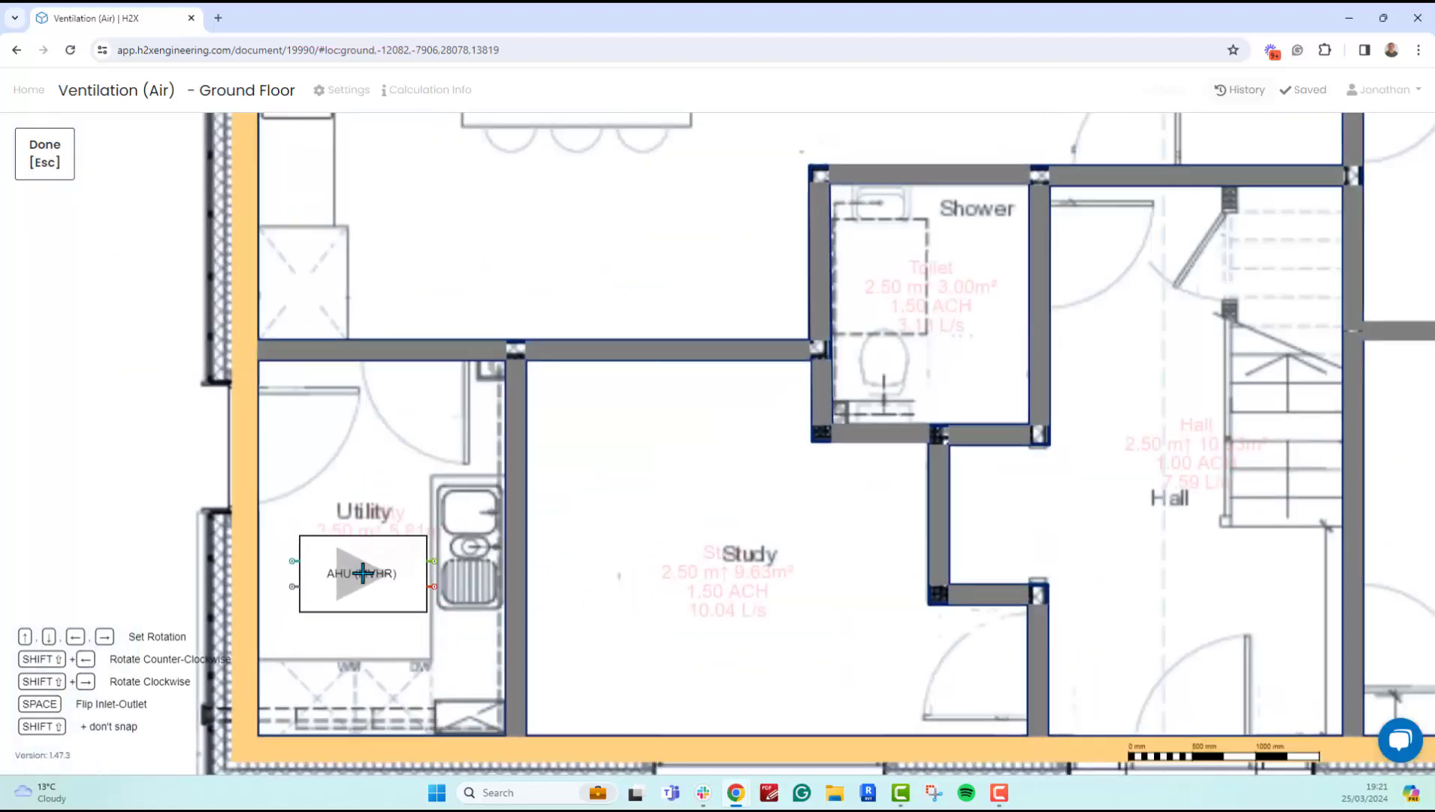
{"action": "key", "text": "space"}
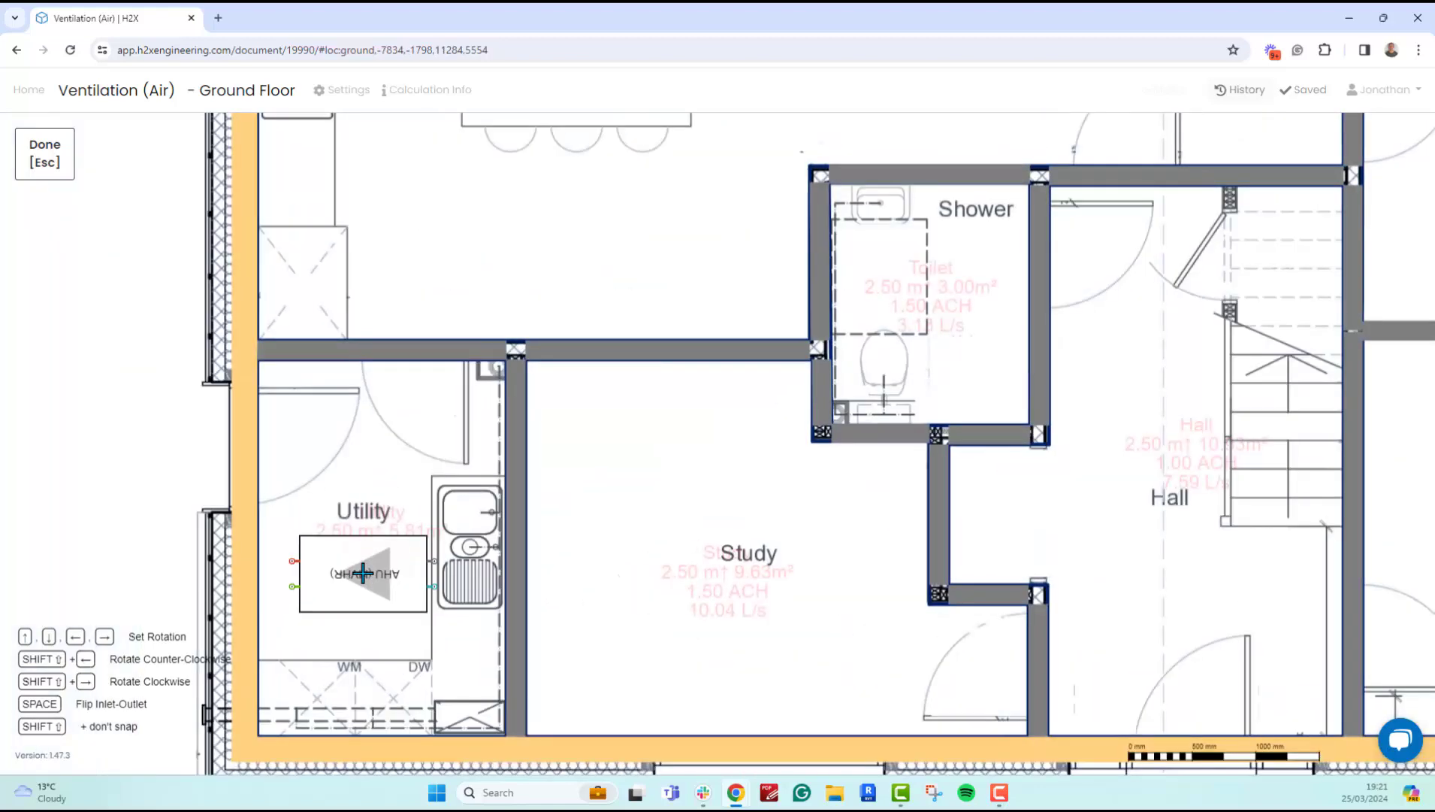
{"action": "key", "text": "shift+Left"}
{"action": "key", "text": "shift+Left"}
{"action": "key", "text": "shift+Left"}
{"action": "key", "text": "shift+Left"}
{"action": "key", "text": "Up"}
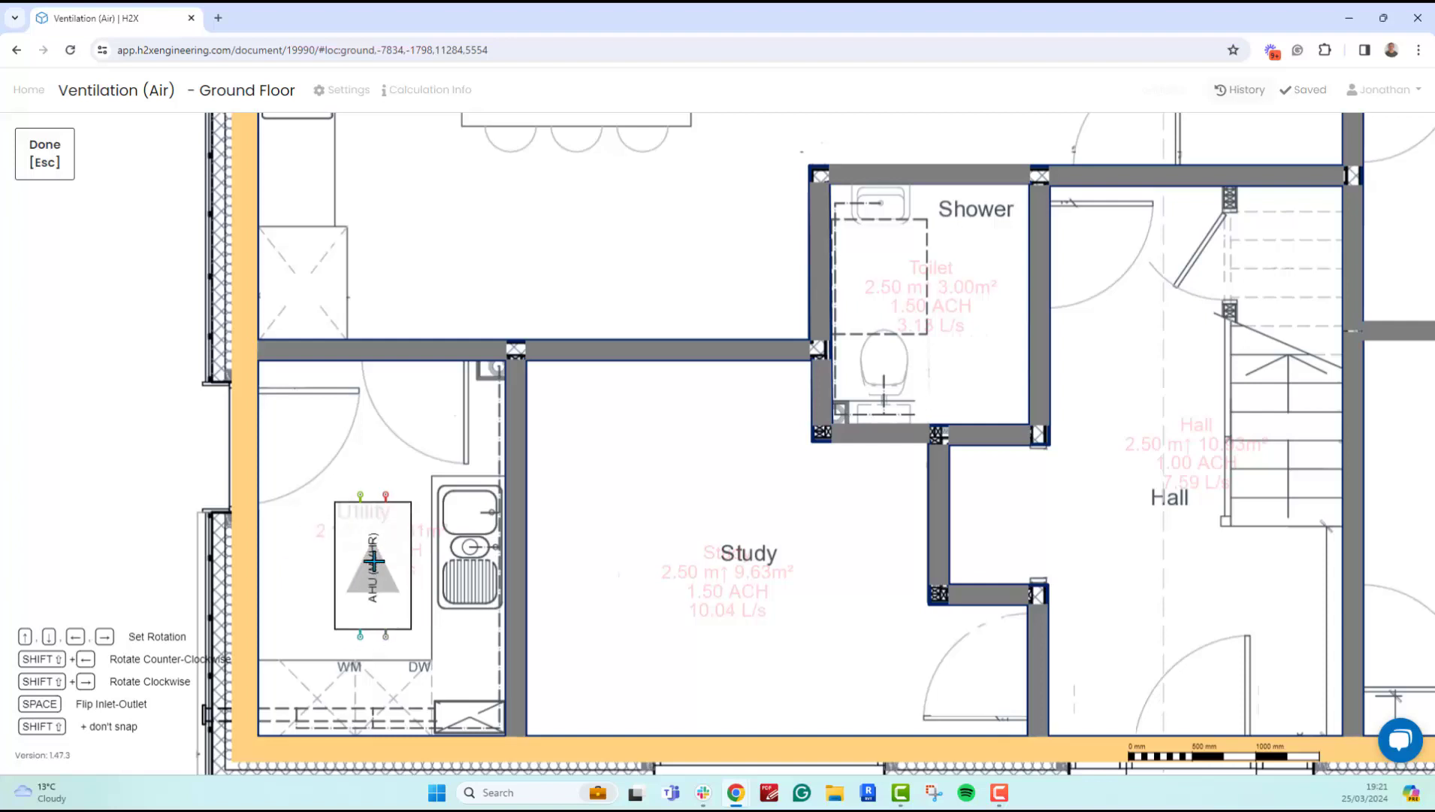
{"action": "left_click", "coordinate": [359, 546]}
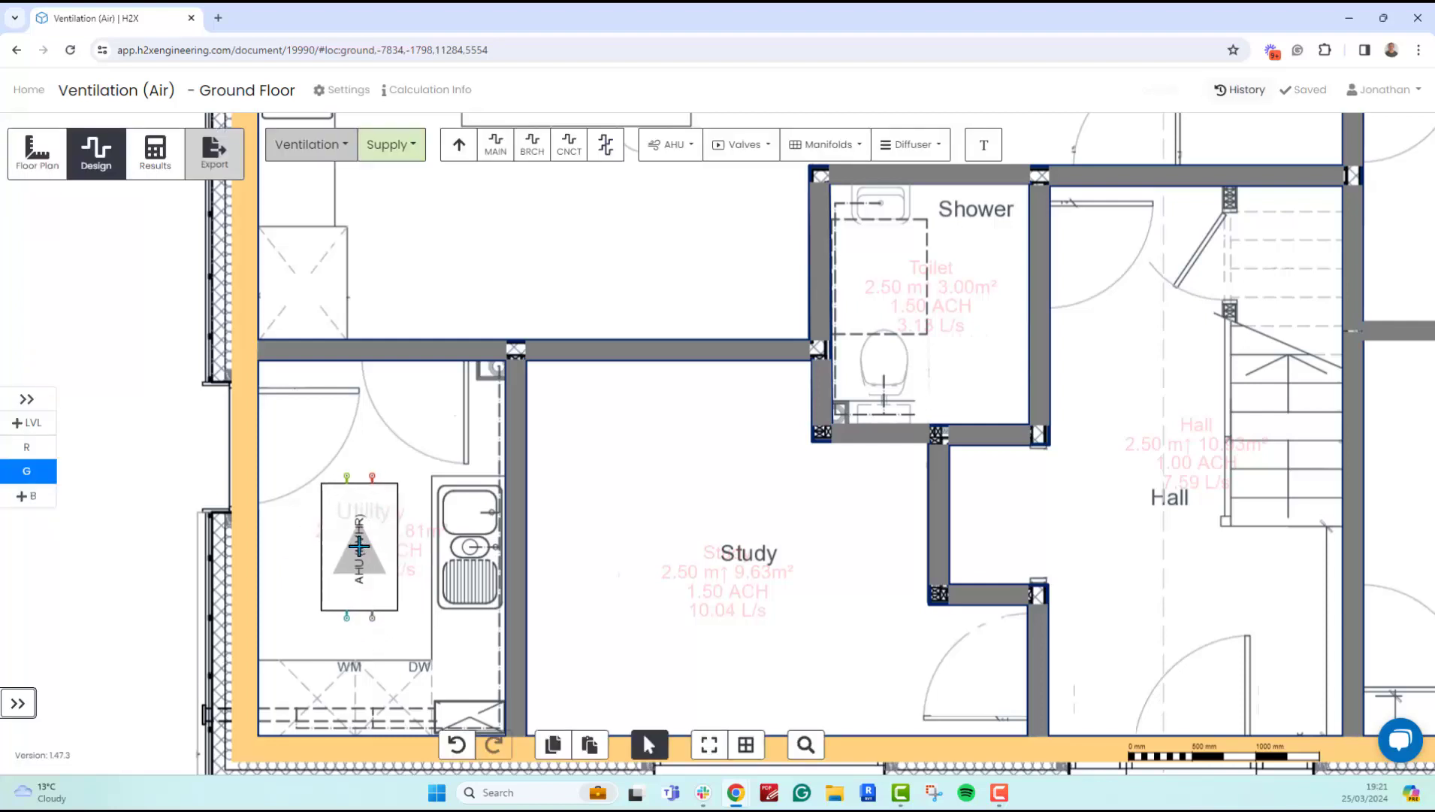
Select the MVHR unit and review its Heating, Chilled and Intake/Supply connection options
{"action": "left_click", "coordinate": [388, 579]}
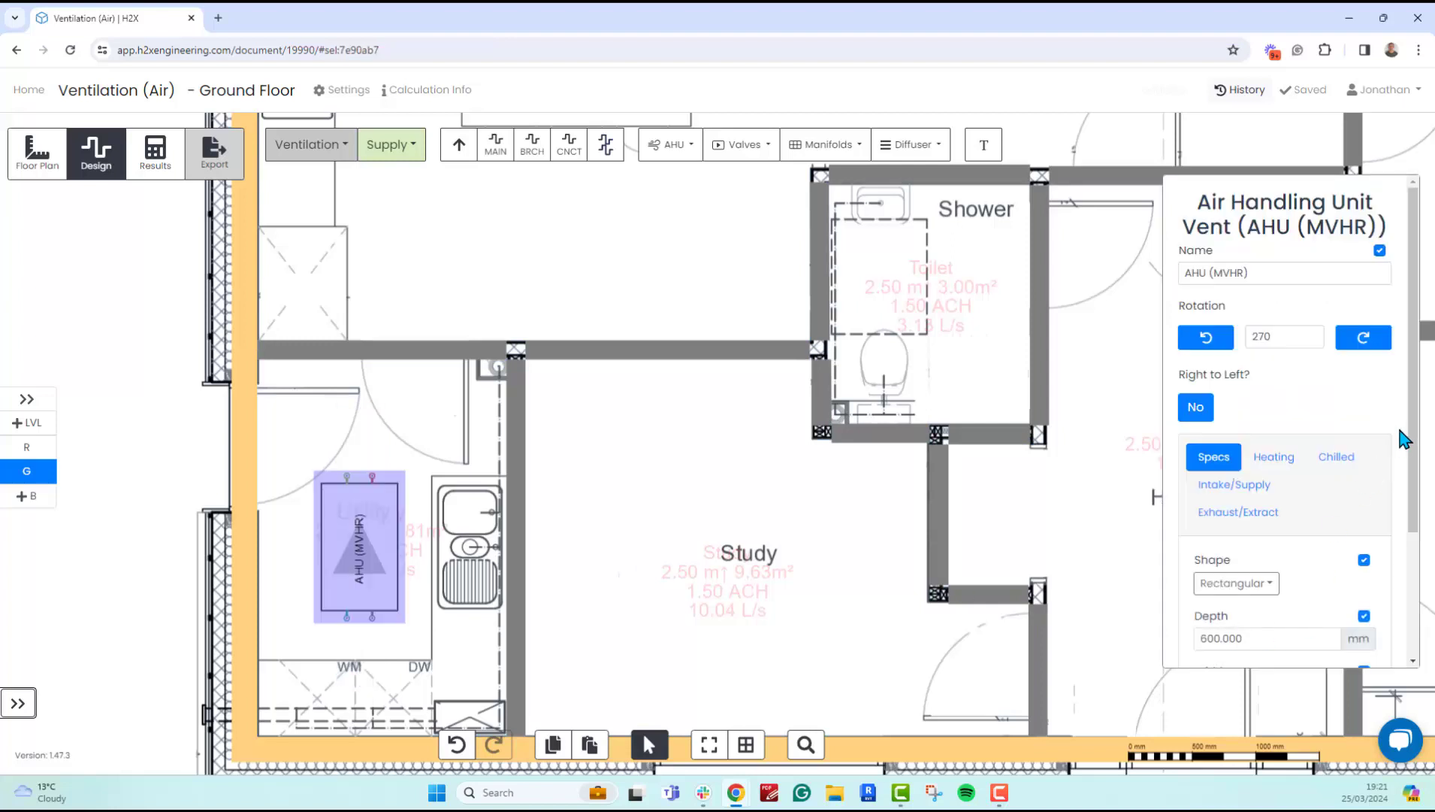
{"action": "left_click_drag", "start_coordinate": [1417, 440], "coordinate": [1417, 525]}
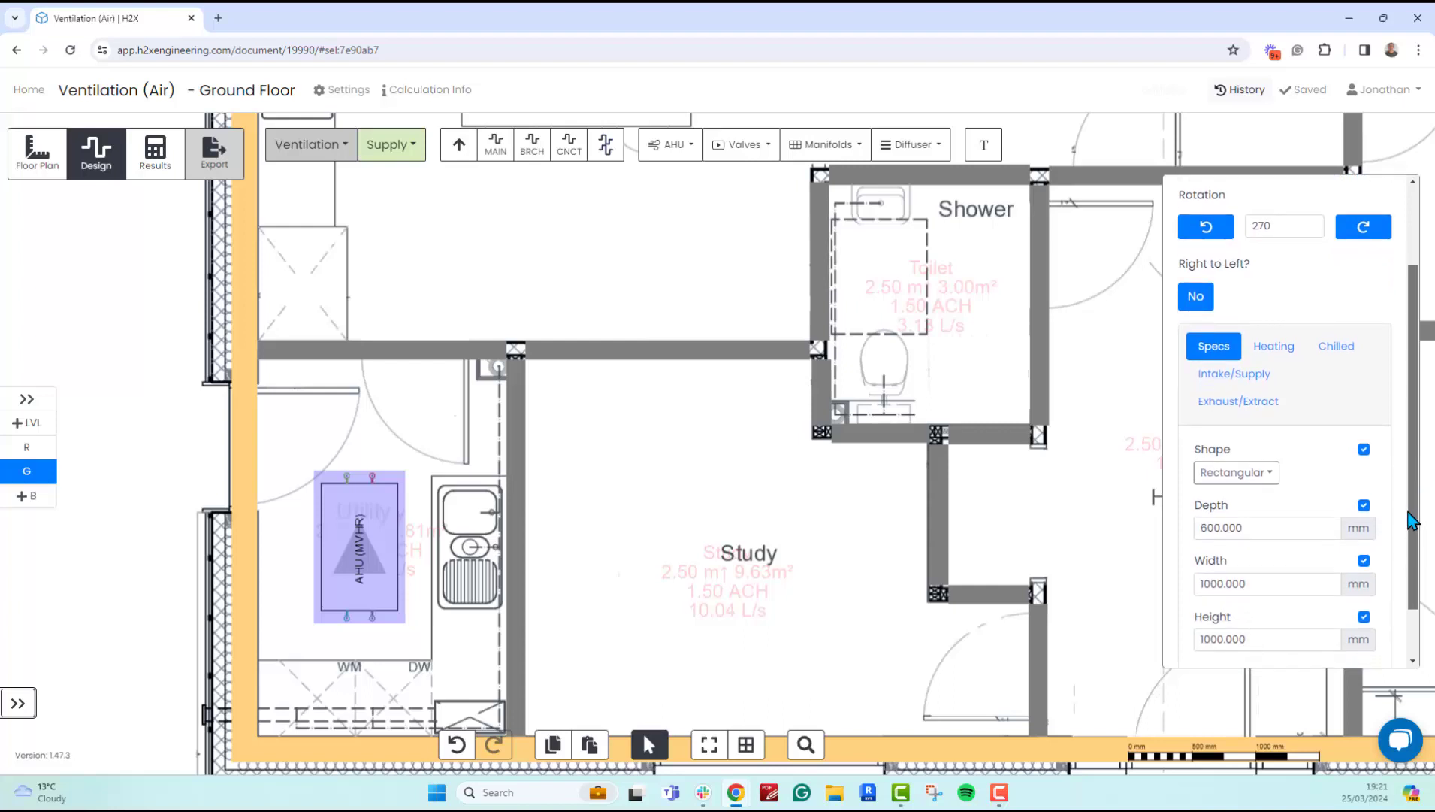
{"action": "left_click", "coordinate": [1272, 368]}
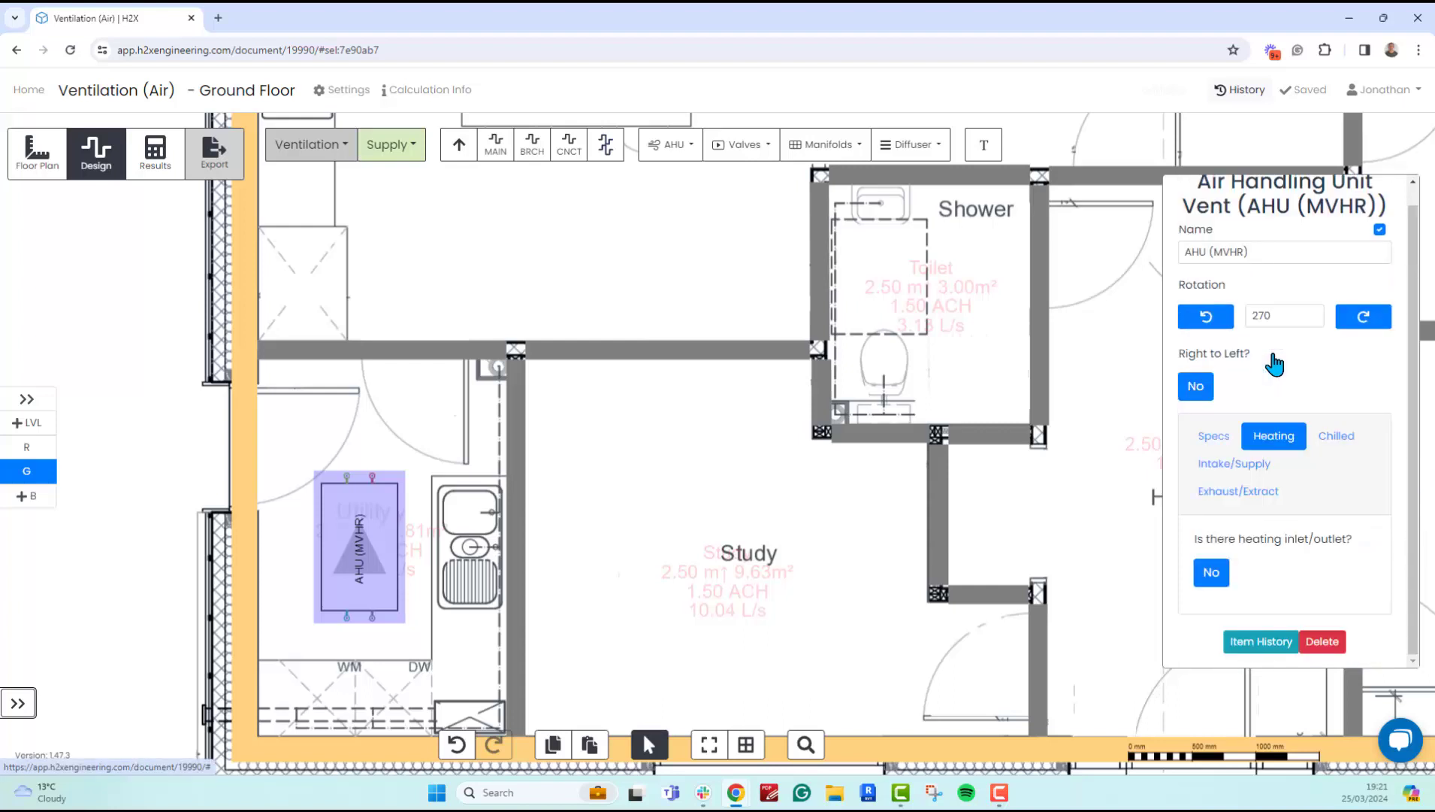
{"action": "left_click", "coordinate": [1321, 442]}
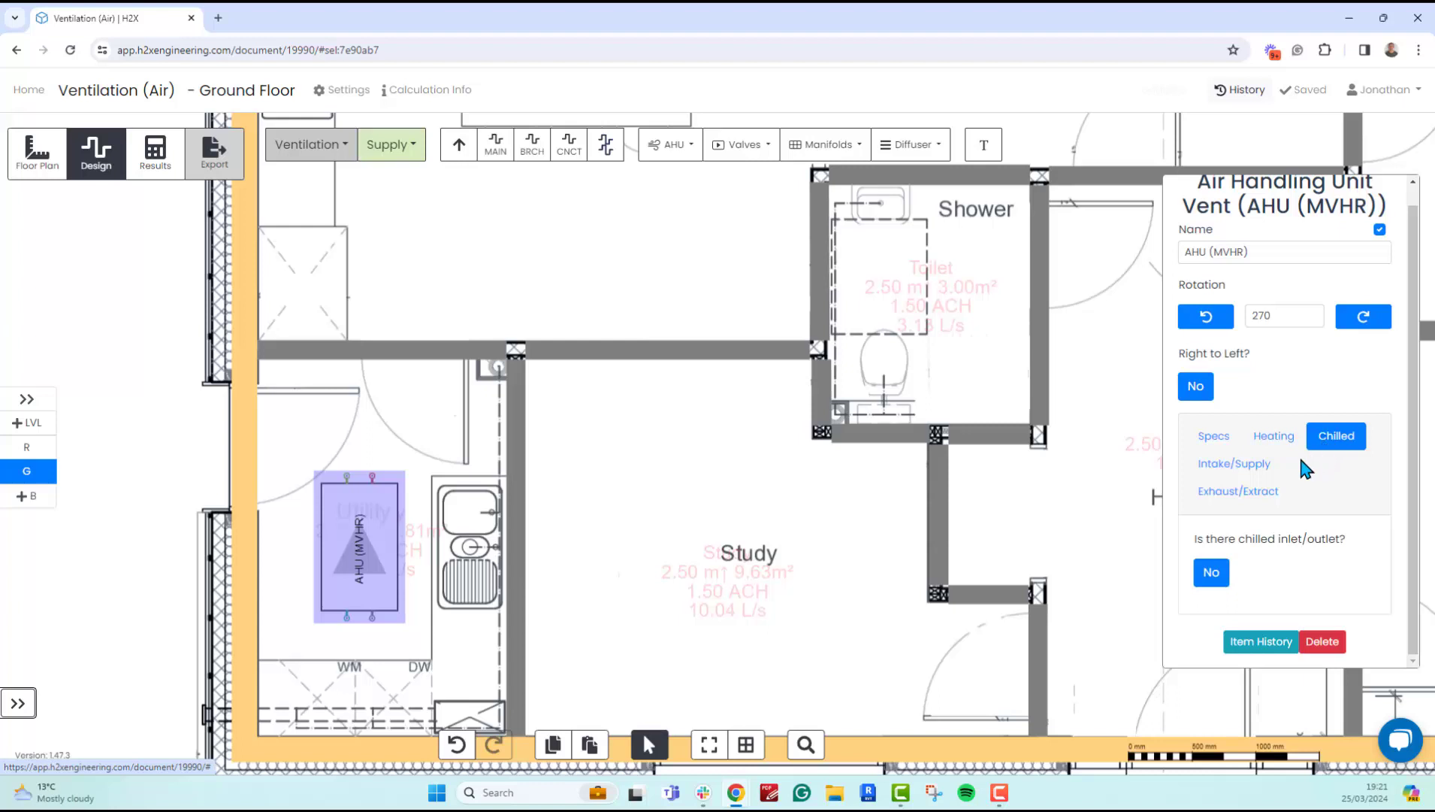
{"action": "left_click", "coordinate": [1268, 465]}
{"action": "scroll", "coordinate": [1305, 483], "scroll_direction": "down", "scroll_amount": 2}
{"action": "scroll", "coordinate": [1304, 483], "scroll_direction": "down", "scroll_amount": 1}
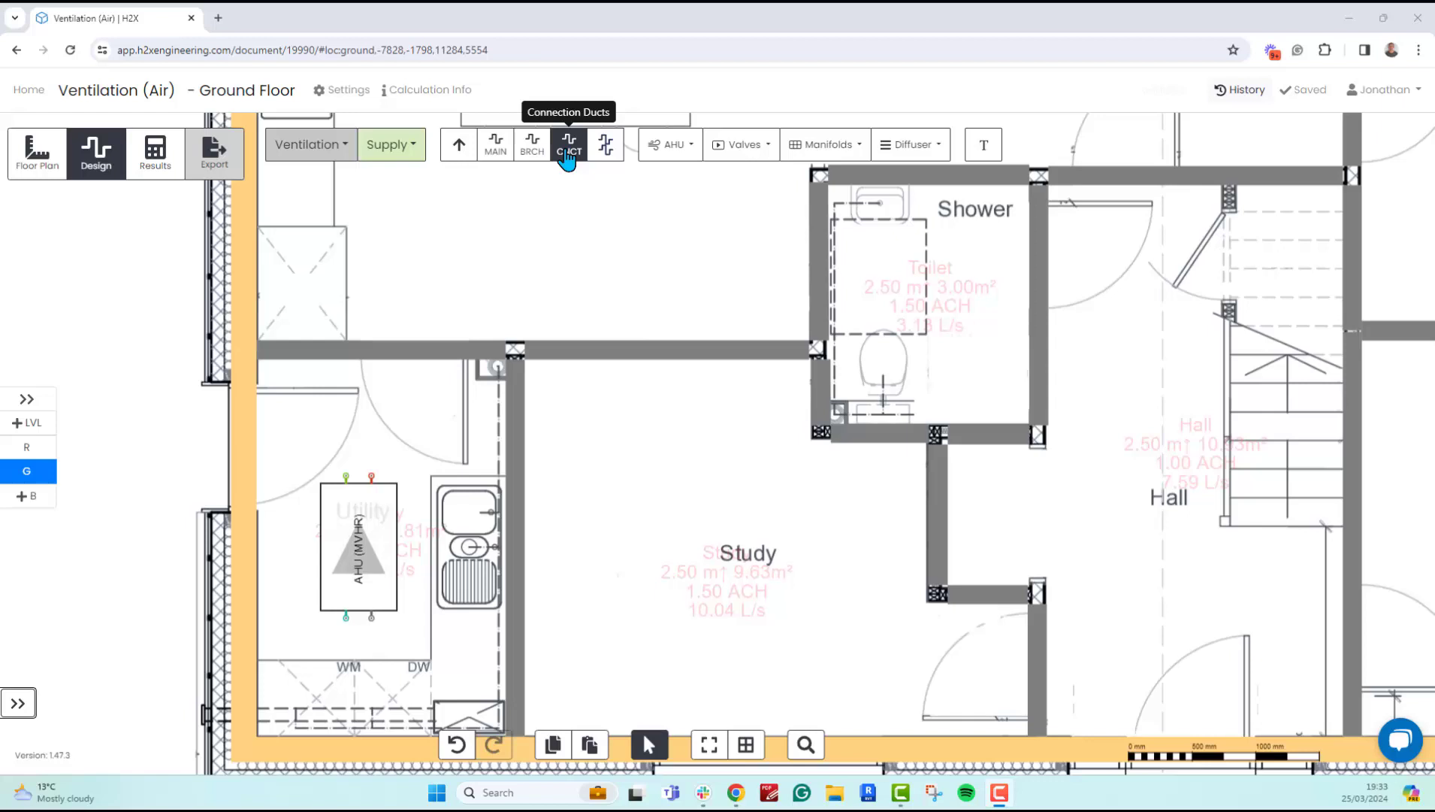
Draw the supply main from the MVHR top port through the kitchen, raised to 2.9 m, into the bedroom
{"action": "left_click", "coordinate": [568, 152]}
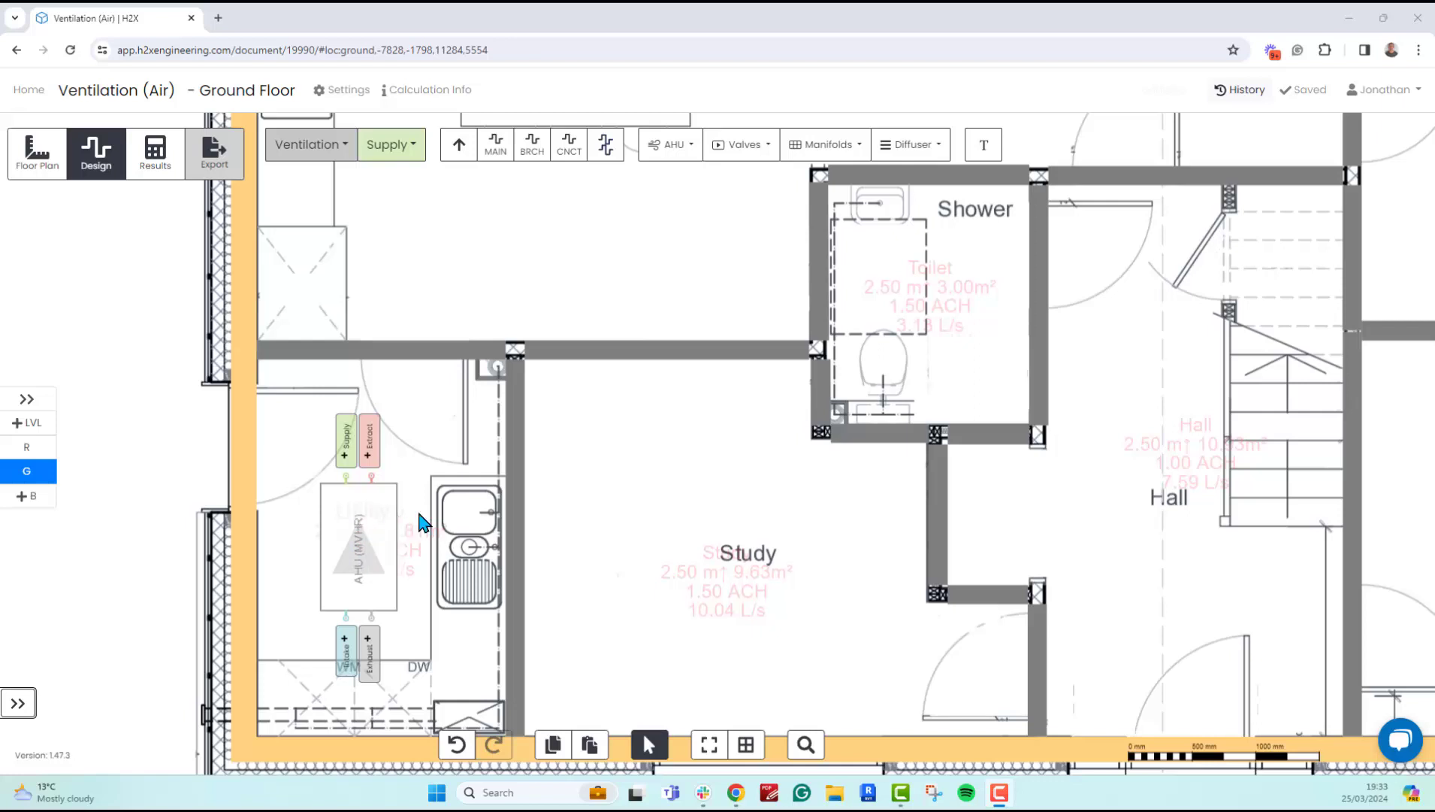
{"action": "left_click", "coordinate": [496, 147]}
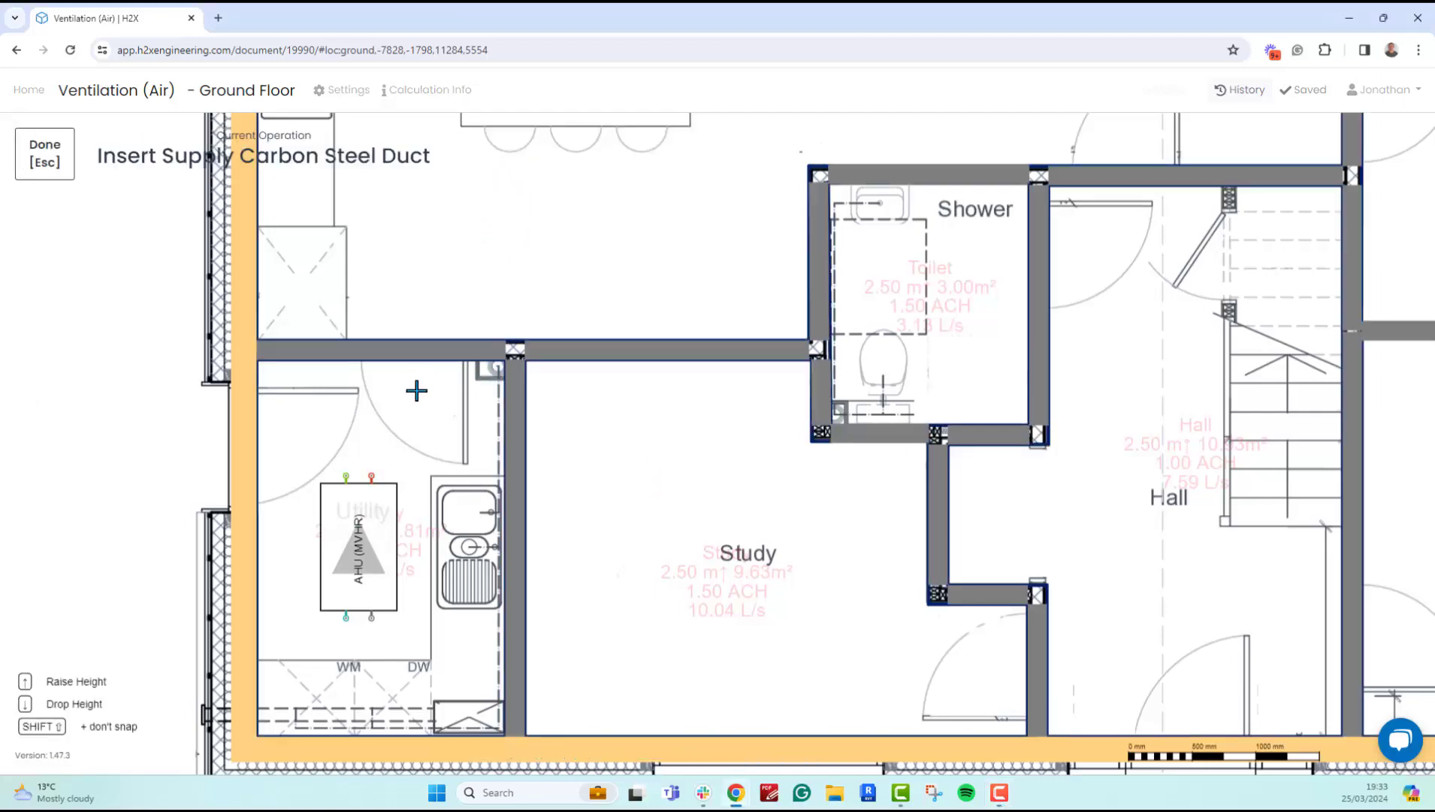
{"action": "scroll", "coordinate": [343, 490], "scroll_direction": "up", "scroll_amount": 2}
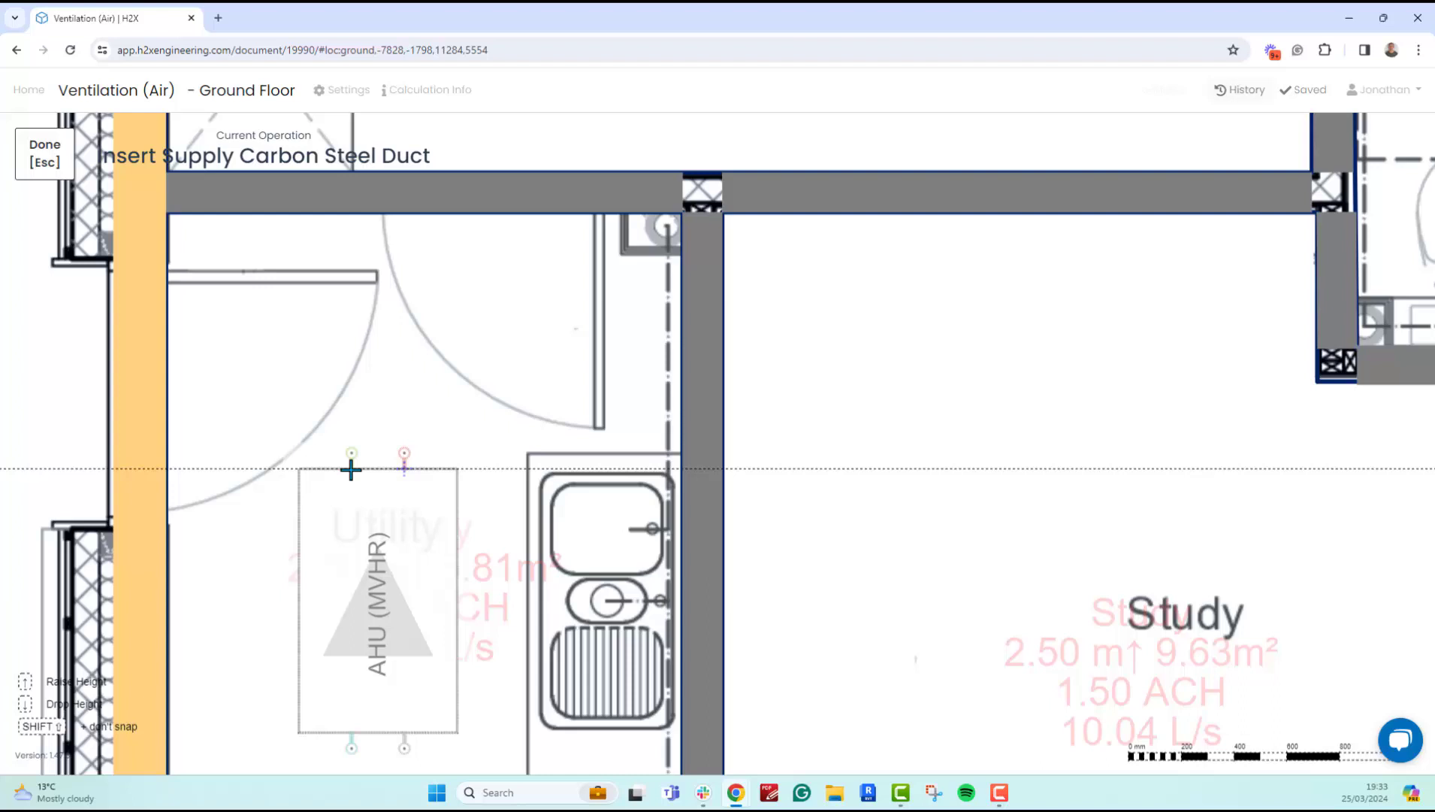
{"action": "left_click", "coordinate": [350, 469]}
{"action": "scroll", "coordinate": [371, 379], "scroll_direction": "down", "scroll_amount": 3}
{"action": "scroll", "coordinate": [376, 374], "scroll_direction": "down", "scroll_amount": 2}
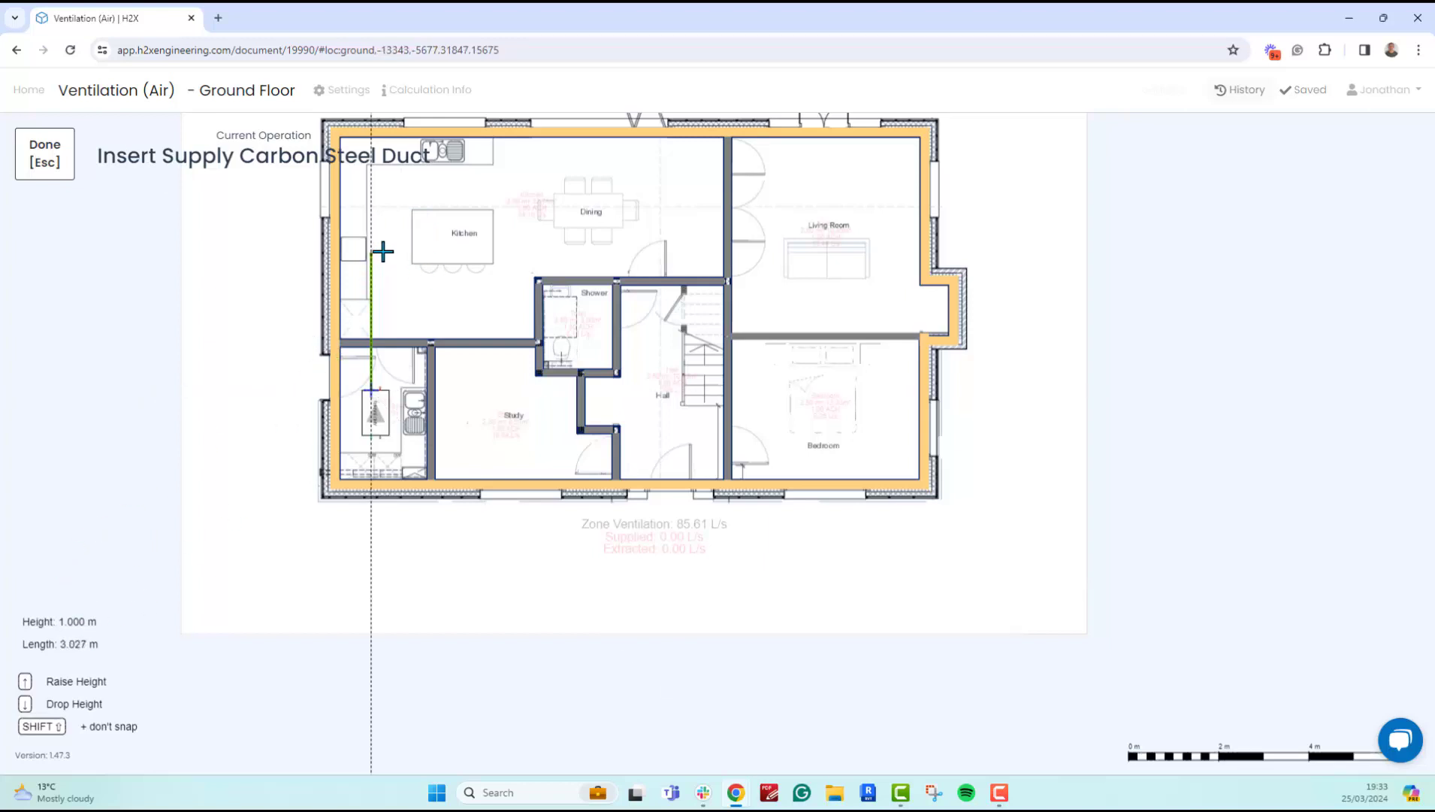
{"action": "left_click", "coordinate": [378, 250]}
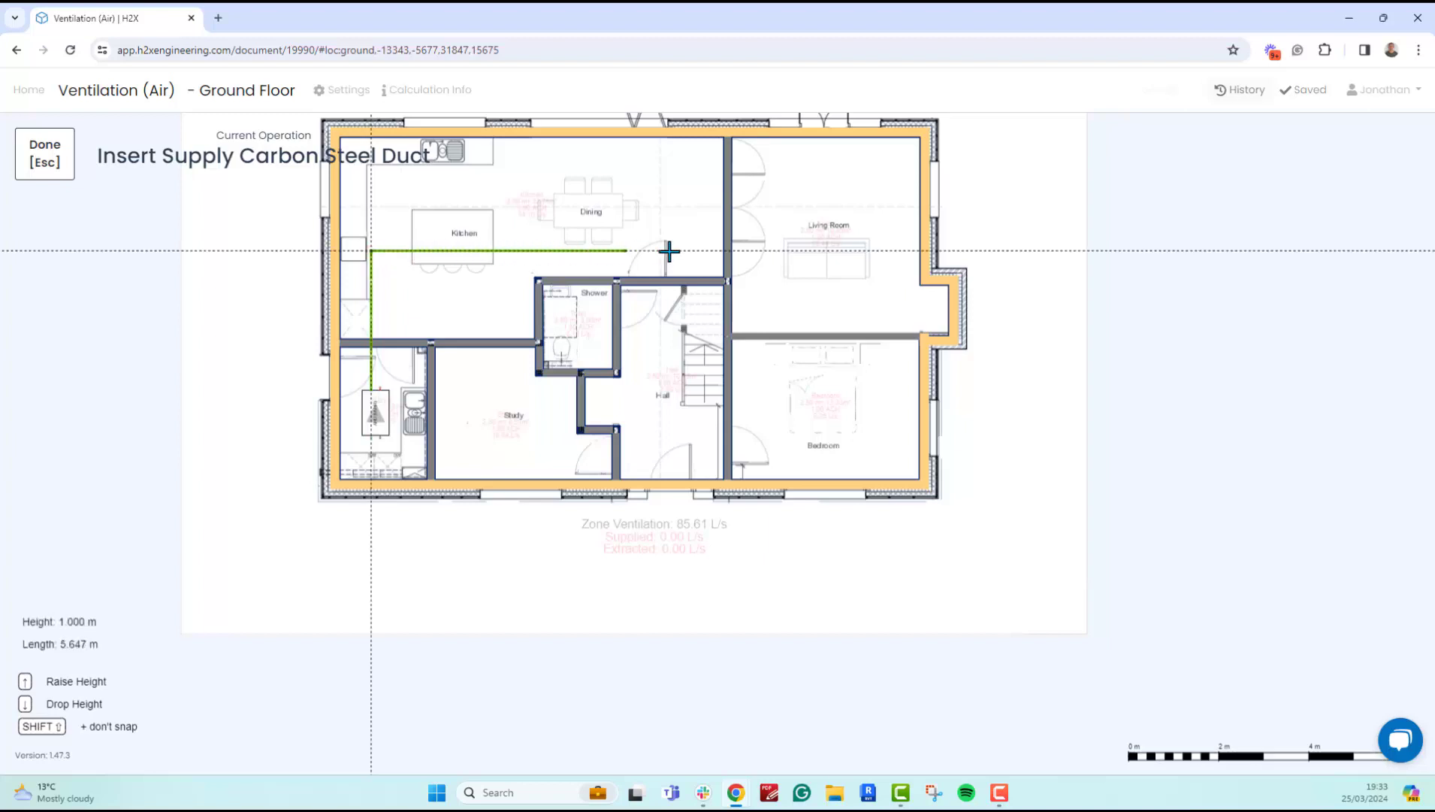
{"action": "left_click", "coordinate": [764, 251]}
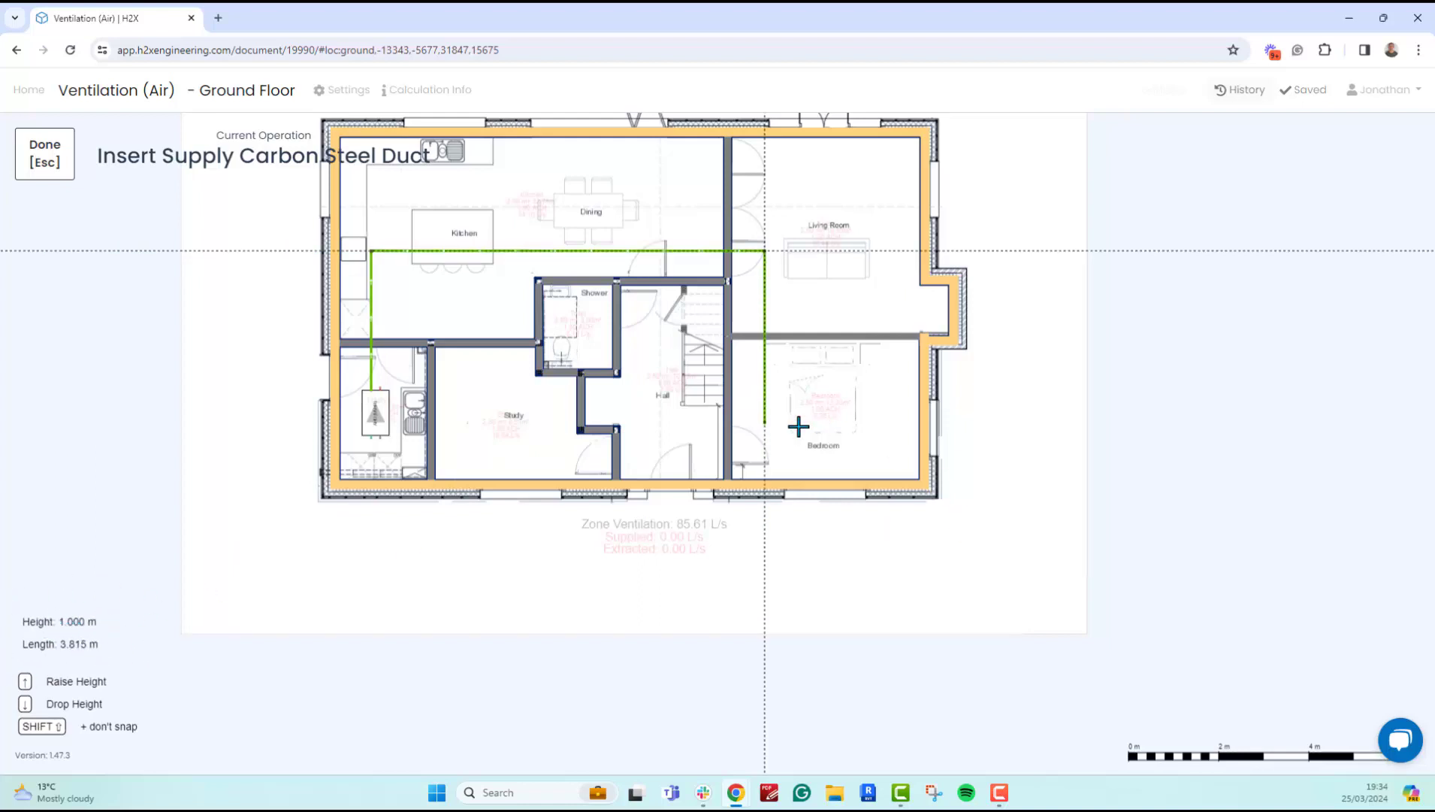
{"action": "scroll", "coordinate": [777, 406], "scroll_direction": "up", "scroll_amount": 2}
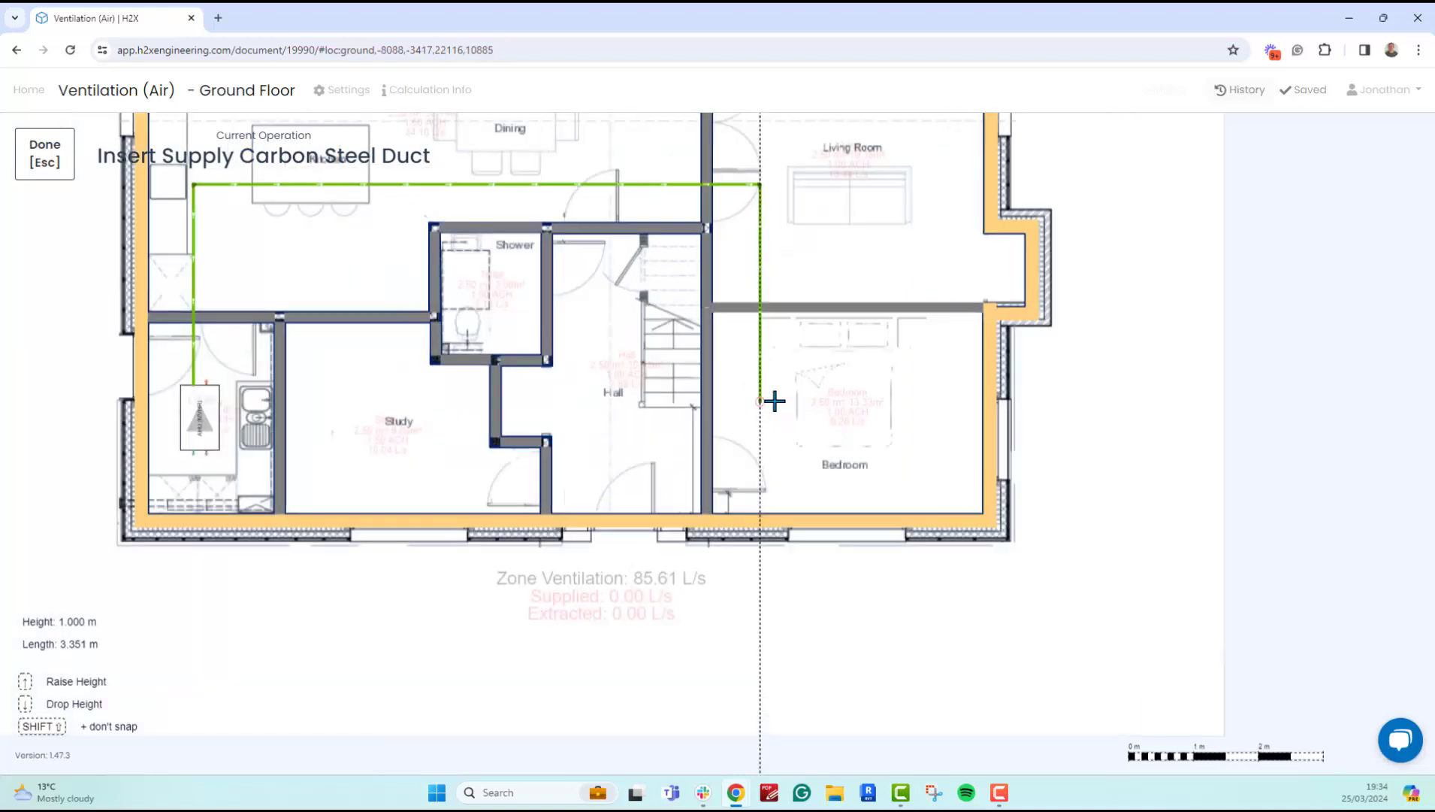
{"action": "scroll", "coordinate": [768, 186], "scroll_direction": "up", "scroll_amount": 2}
{"action": "scroll", "coordinate": [730, 253], "scroll_direction": "up", "scroll_amount": 2}
{"action": "scroll", "coordinate": [737, 441], "scroll_direction": "up", "scroll_amount": 1}
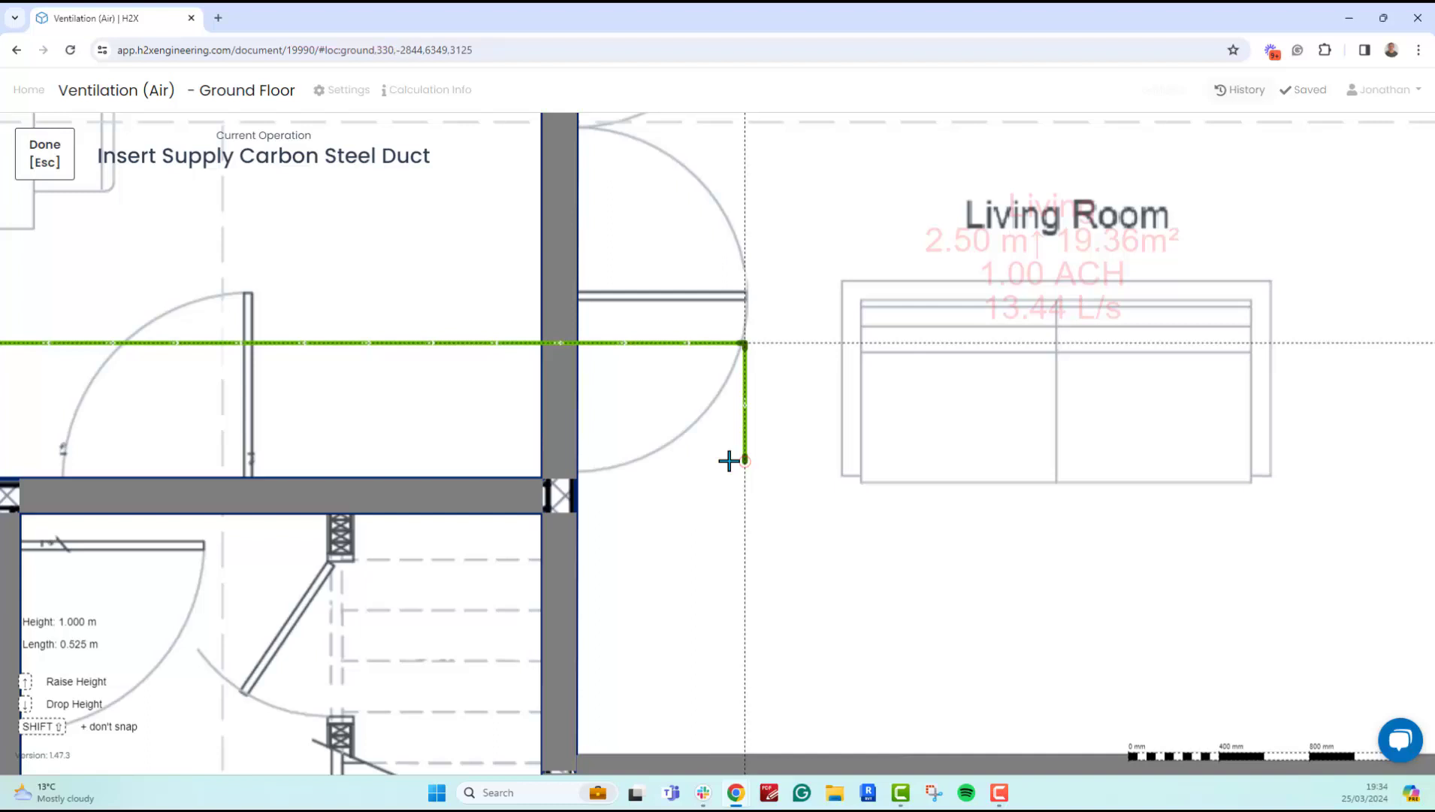
{"action": "key", "text": "Up"}
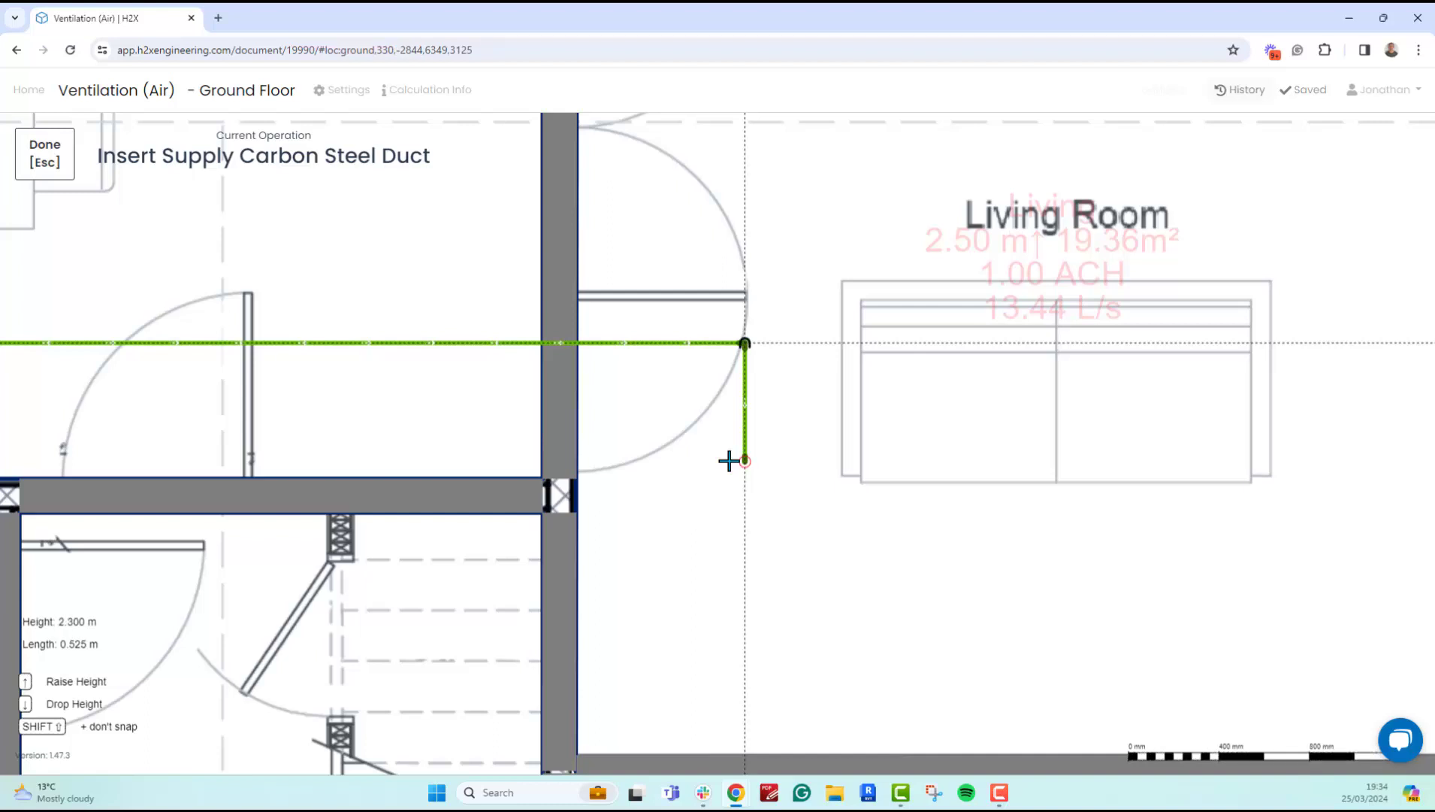
{"action": "key", "text": "Up"}
{"action": "key", "text": "Up"}
{"action": "key", "text": "Up"}
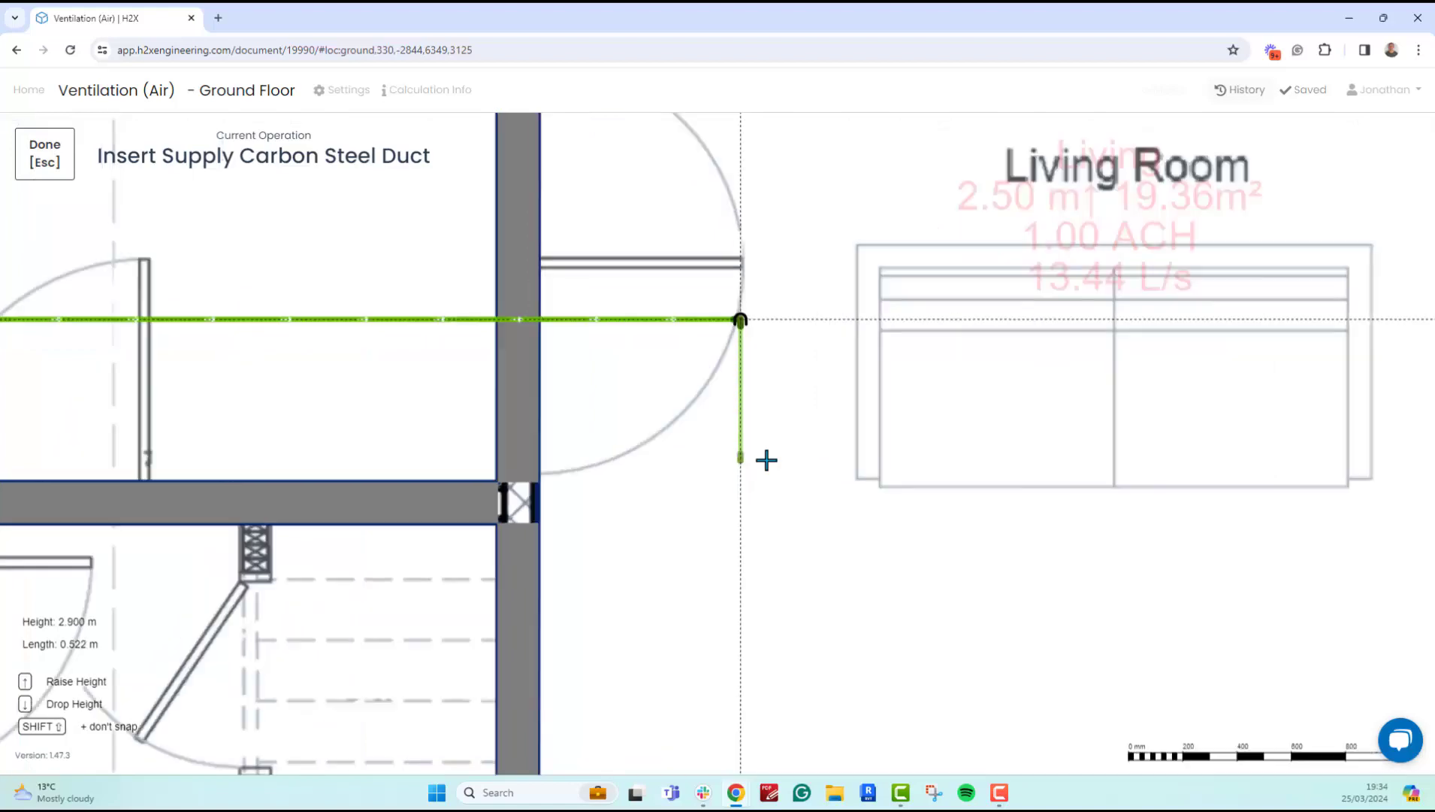
{"action": "scroll", "coordinate": [766, 459], "scroll_direction": "up", "scroll_amount": 3}
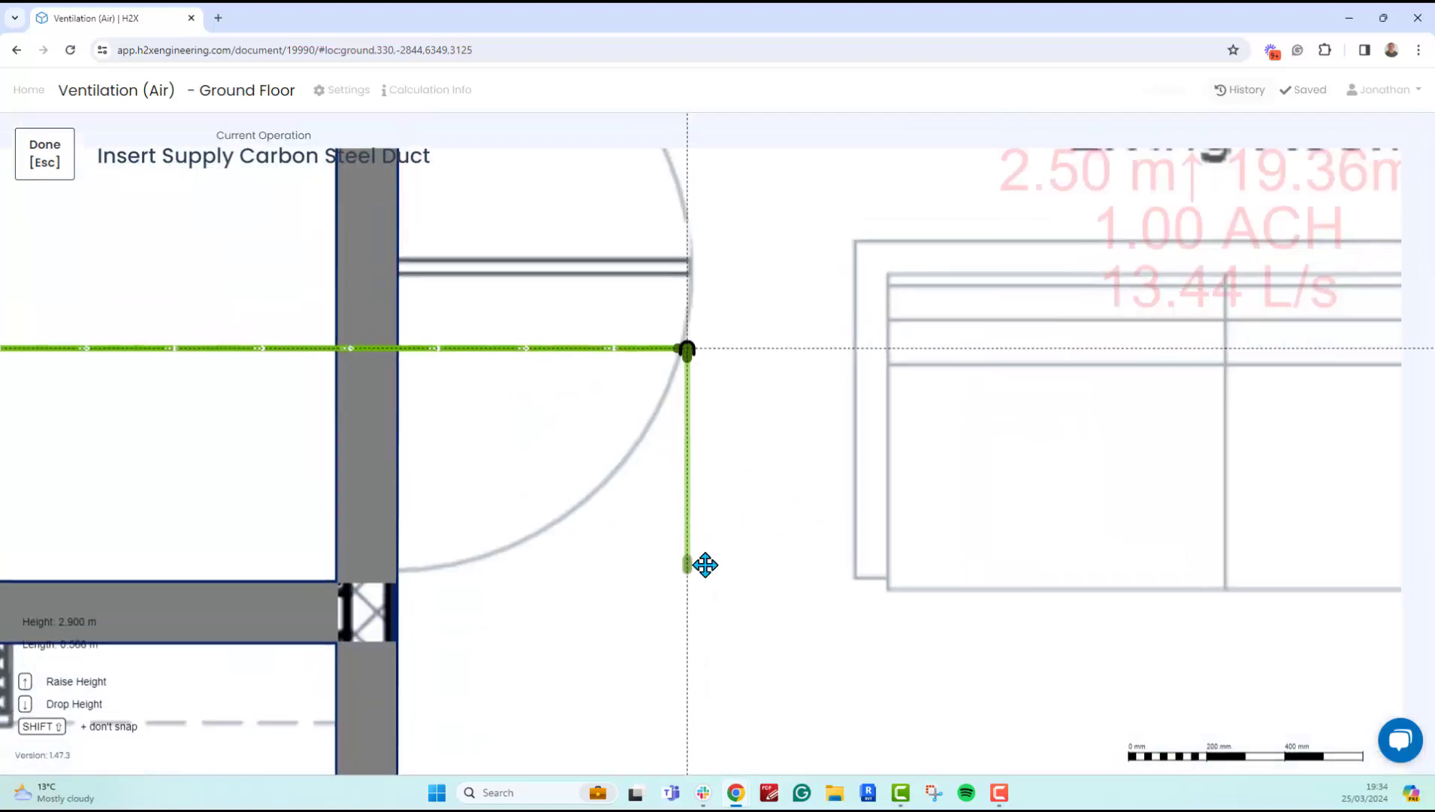
{"action": "scroll", "coordinate": [704, 565], "scroll_direction": "down", "scroll_amount": 3}
{"action": "scroll", "coordinate": [703, 587], "scroll_direction": "down", "scroll_amount": 2}
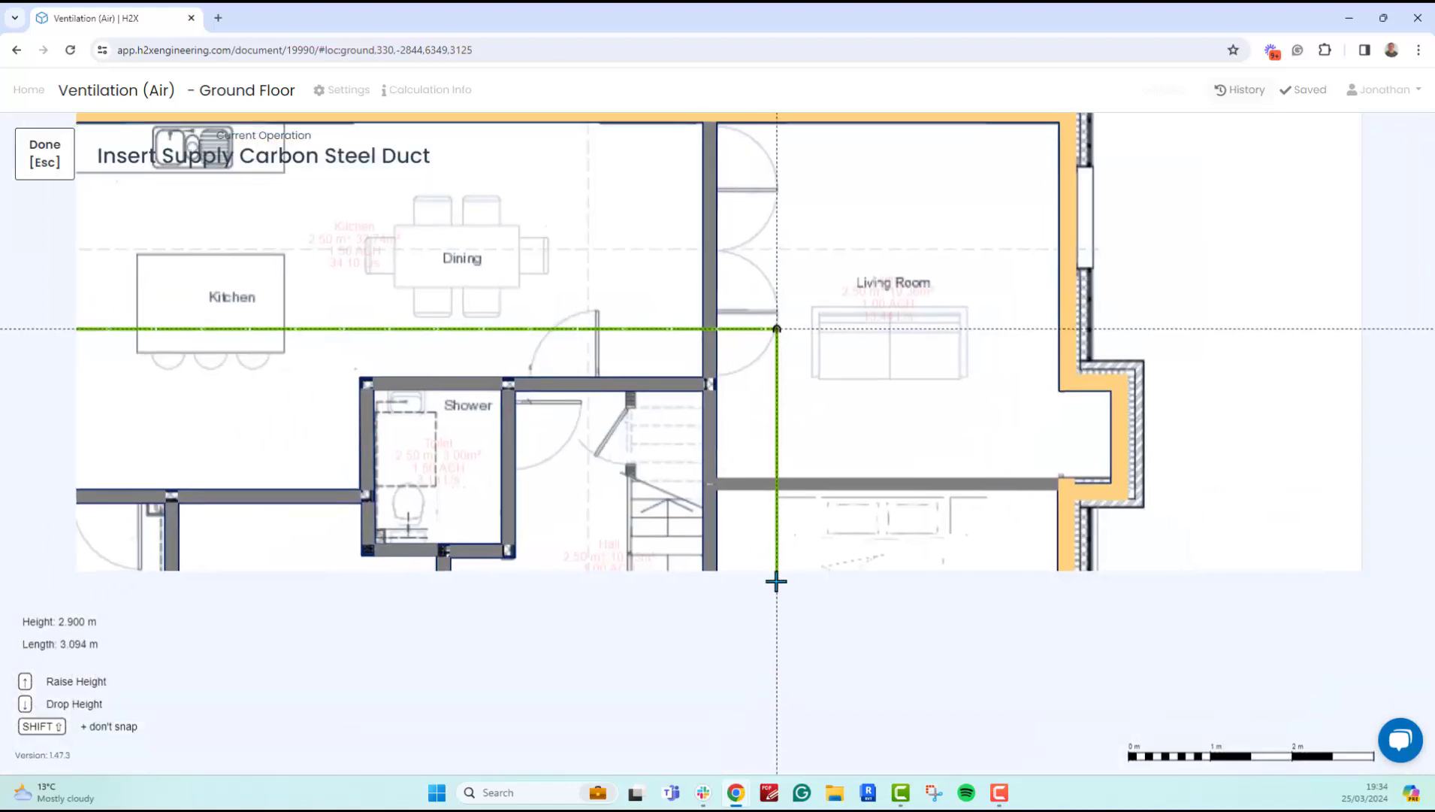
{"action": "left_click", "coordinate": [776, 580]}
Move the finished supply duct run and review its Technical sizing settings
{"action": "key", "text": "Escape"}
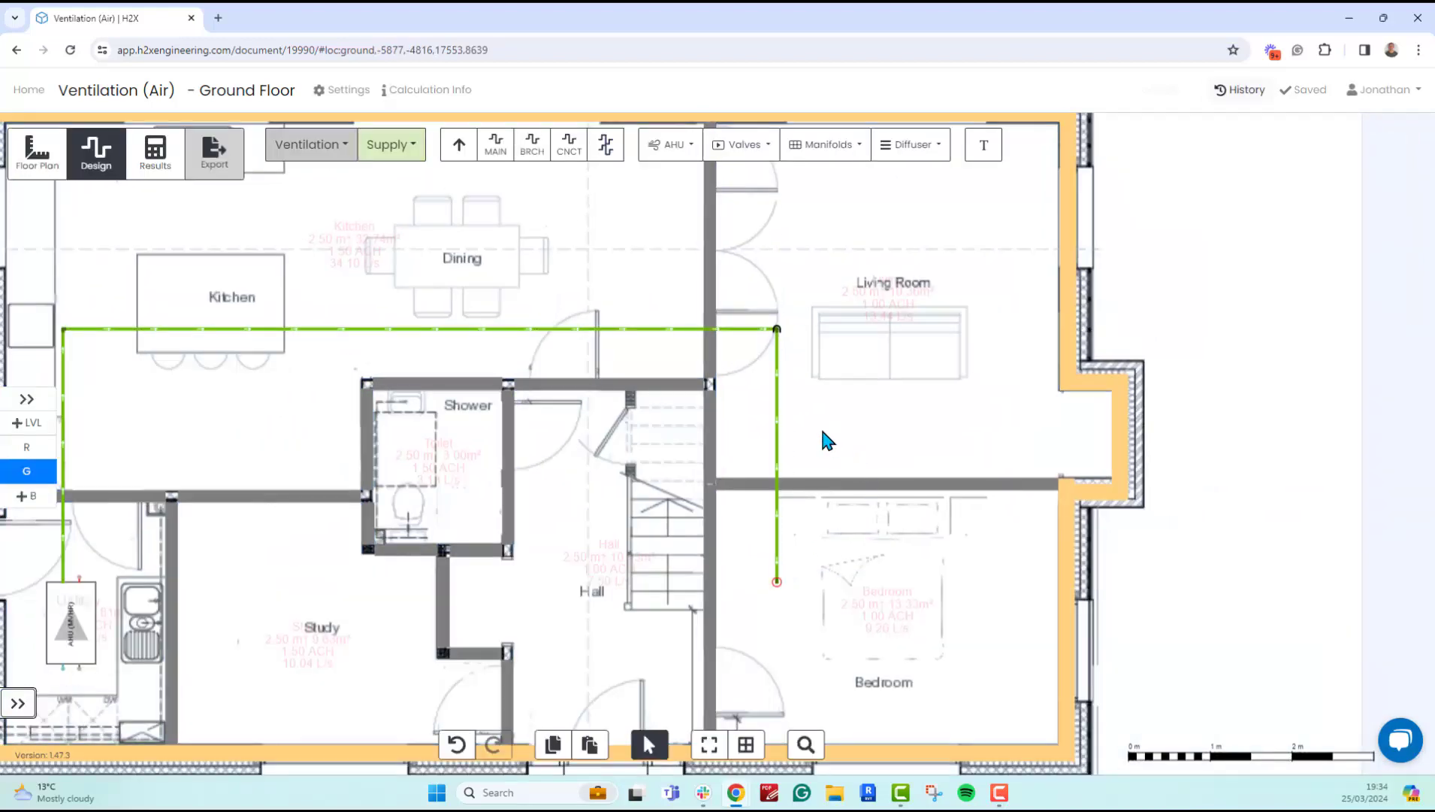
{"action": "mouse_move", "coordinate": [777, 464]}
{"action": "left_mouse_down"}
{"action": "mouse_move", "coordinate": [884, 449]}
{"action": "mouse_move", "coordinate": [634, 332]}
{"action": "mouse_move", "coordinate": [679, 343]}
{"action": "left_mouse_up"}
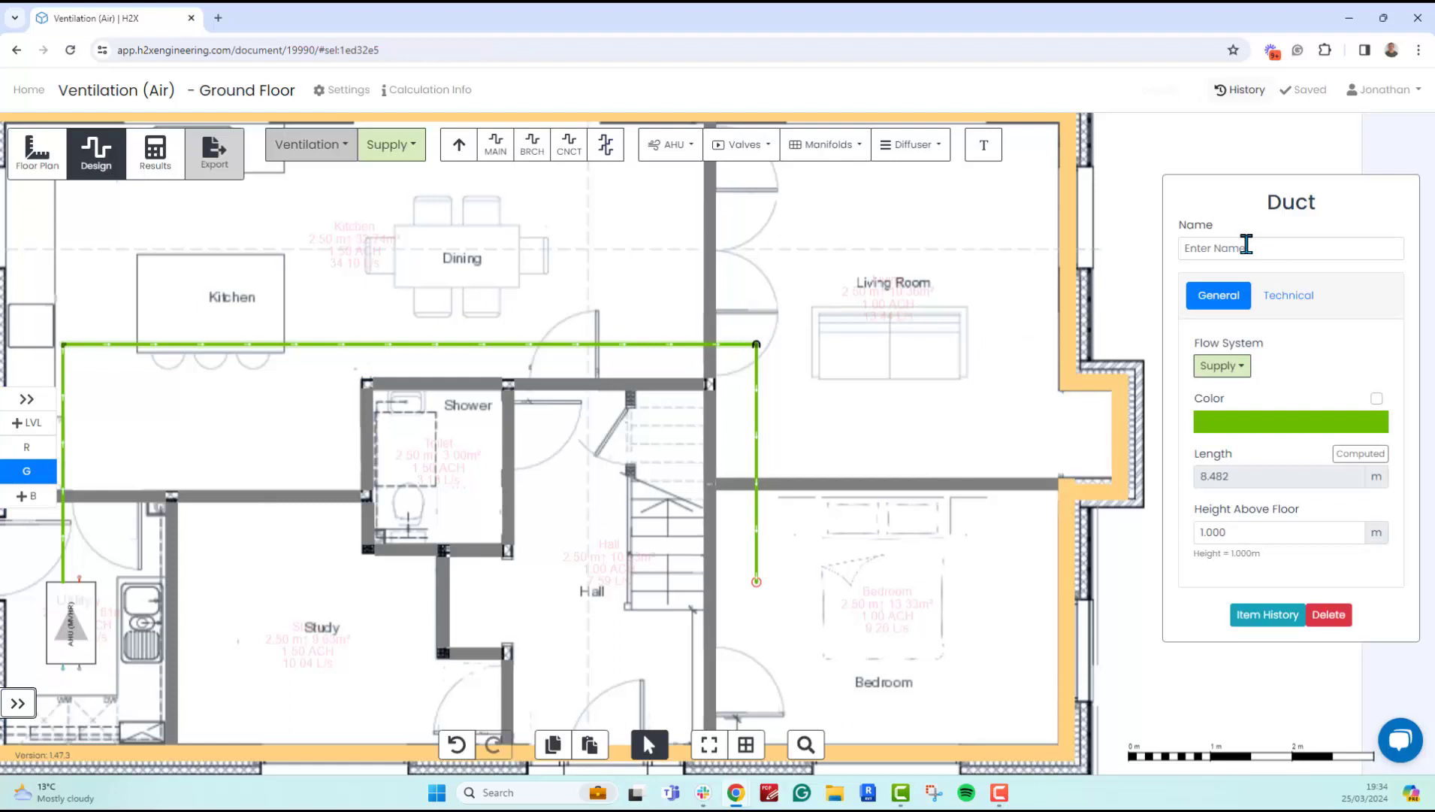
{"action": "left_click", "coordinate": [1290, 296]}
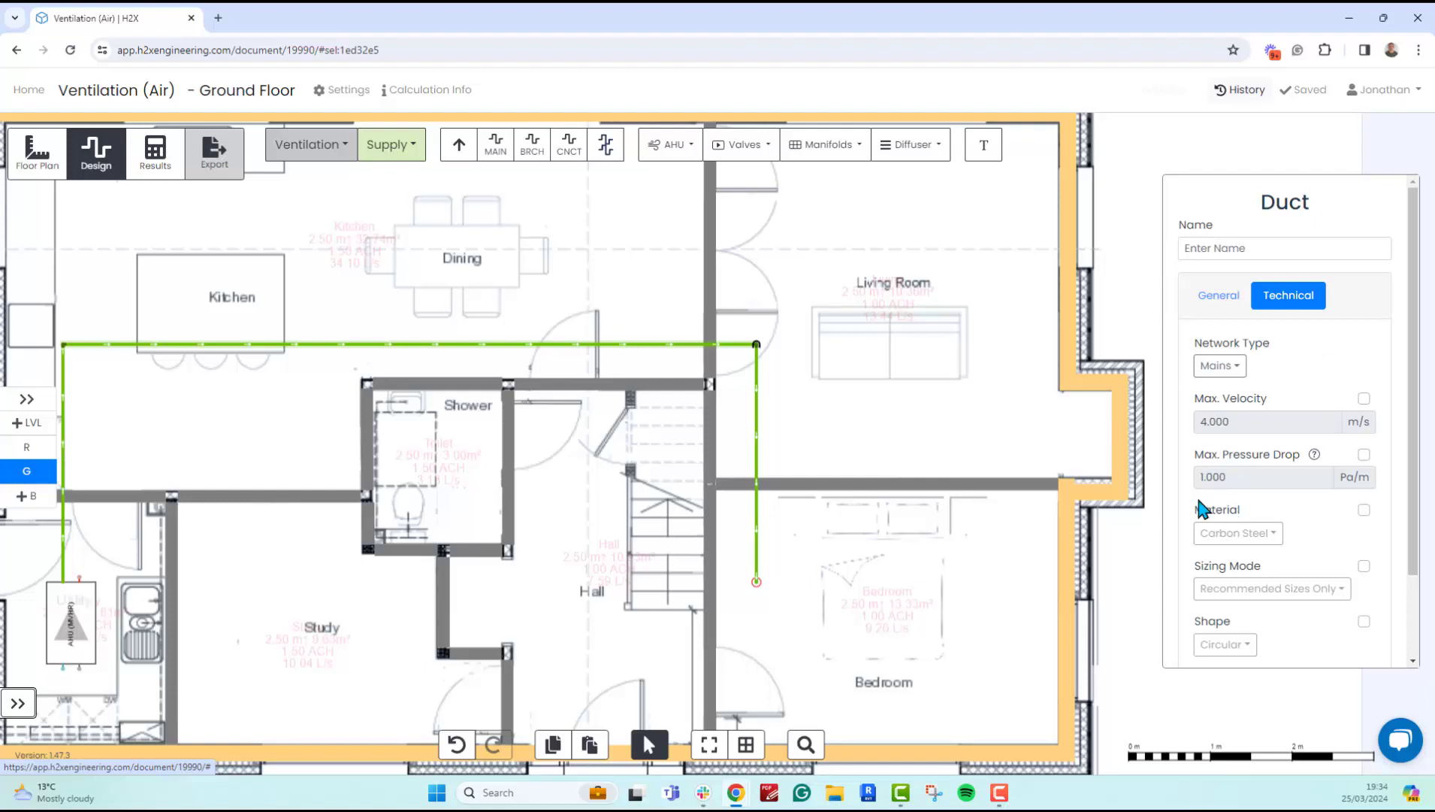
{"action": "left_click", "coordinate": [873, 429]}
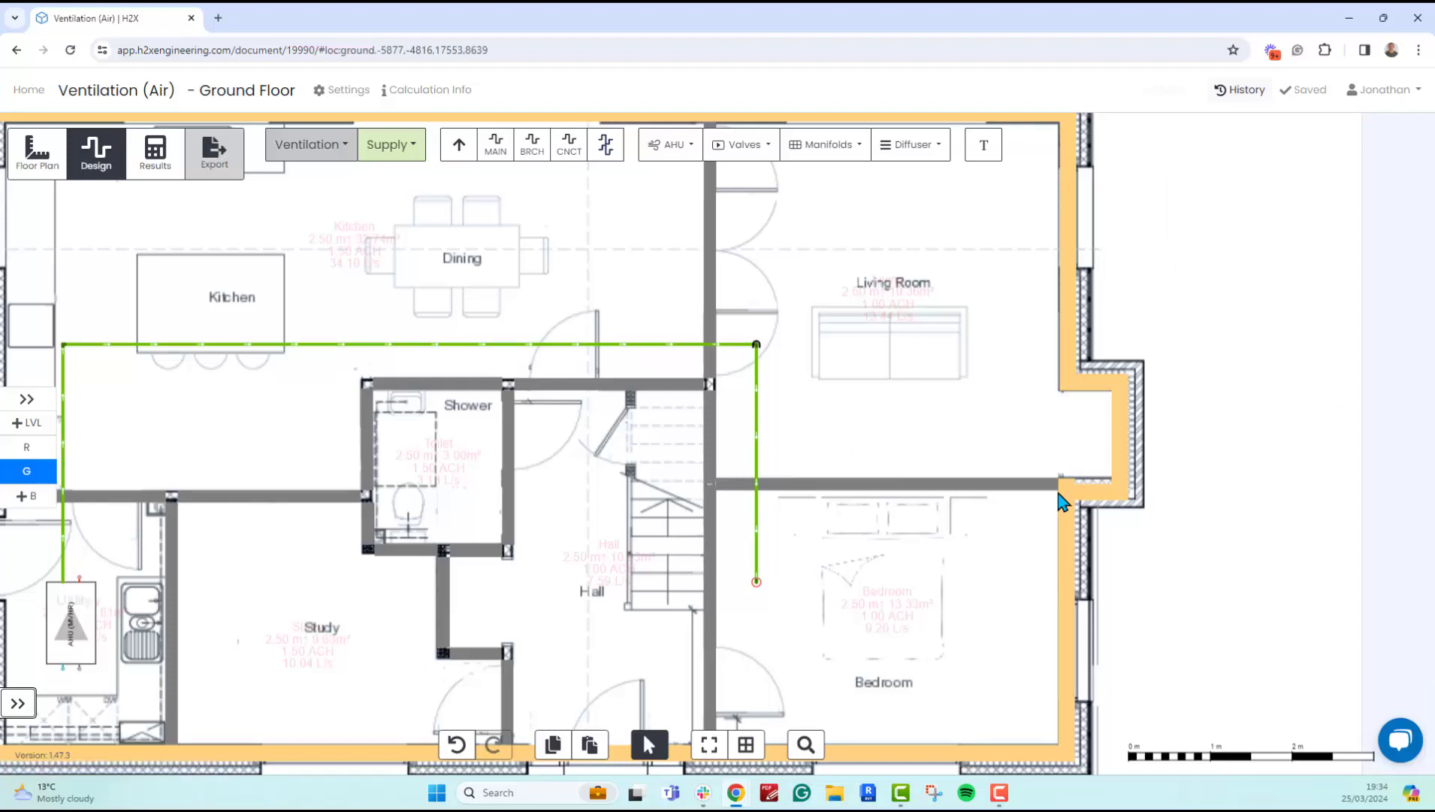
Draw a supply branch duct from the living room to the main duct
{"action": "left_click", "coordinate": [530, 160]}
{"action": "scroll", "coordinate": [919, 444], "scroll_direction": "up", "scroll_amount": 5}
{"action": "left_click", "coordinate": [986, 426]}
{"action": "scroll", "coordinate": [490, 429], "scroll_direction": "up", "scroll_amount": 5}
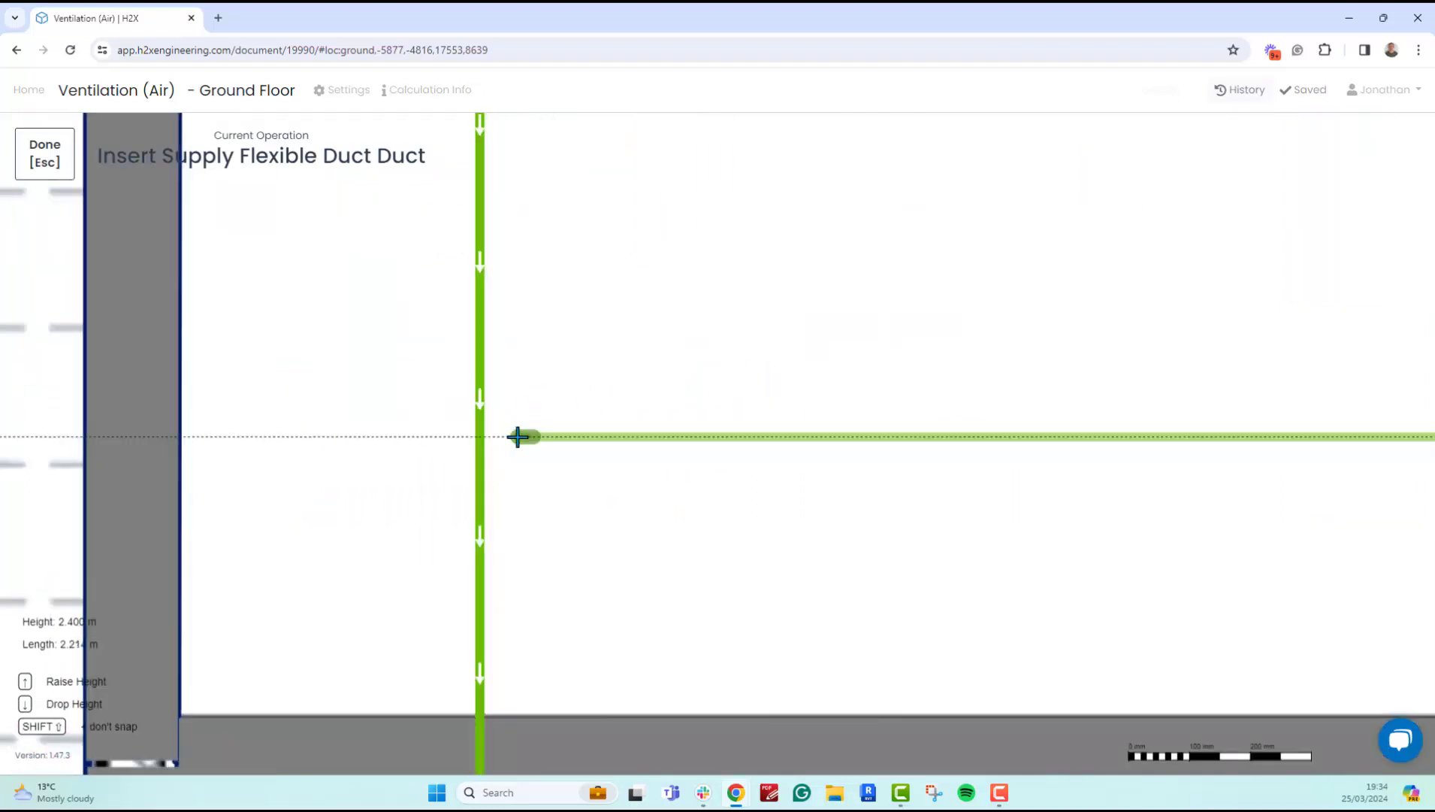
{"action": "left_click", "coordinate": [513, 436]}
{"action": "key", "text": "Escape"}
{"action": "scroll", "coordinate": [595, 527], "scroll_direction": "down", "scroll_amount": 2}
{"action": "scroll", "coordinate": [595, 535], "scroll_direction": "down", "scroll_amount": 2}
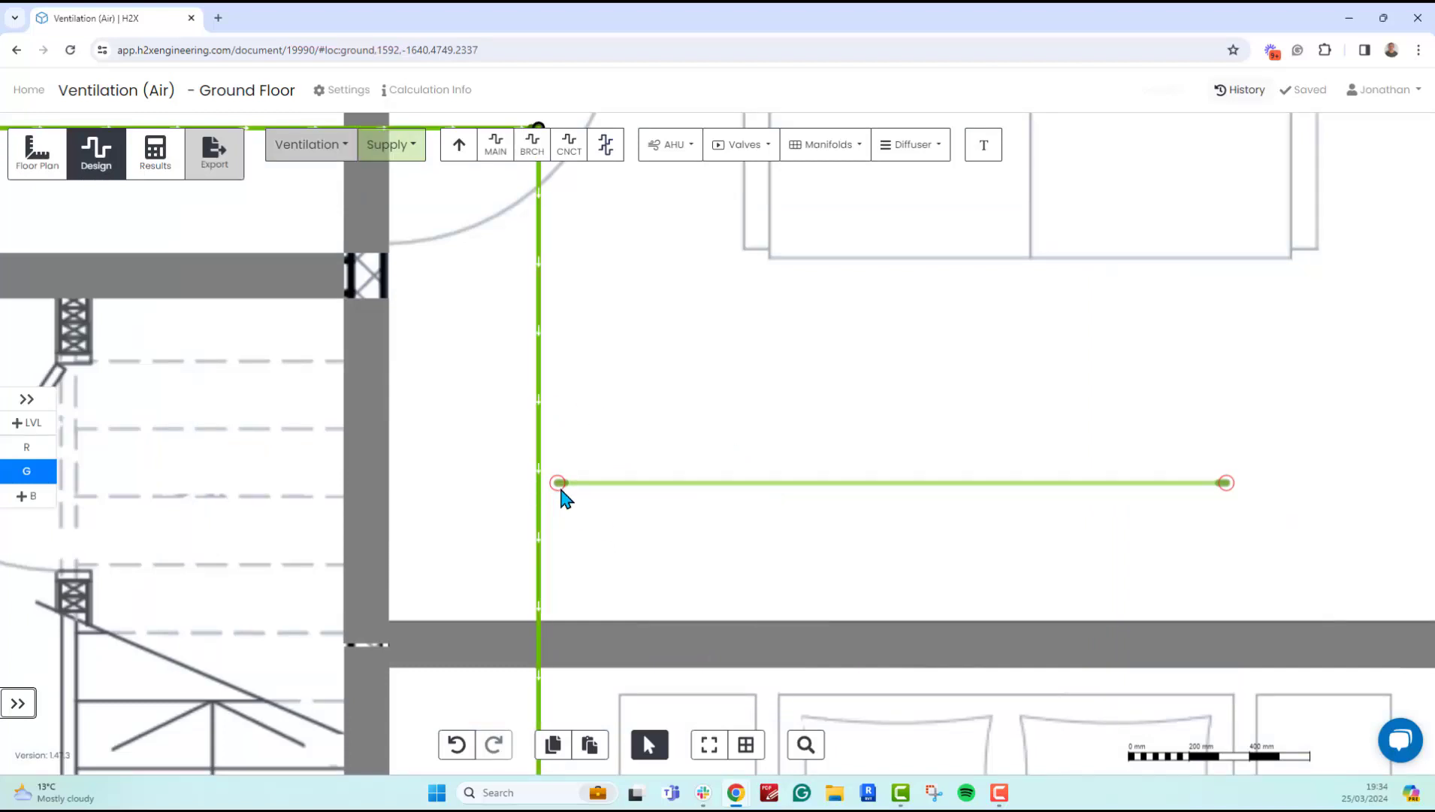
{"action": "scroll", "coordinate": [563, 494], "scroll_direction": "up", "scroll_amount": 3}
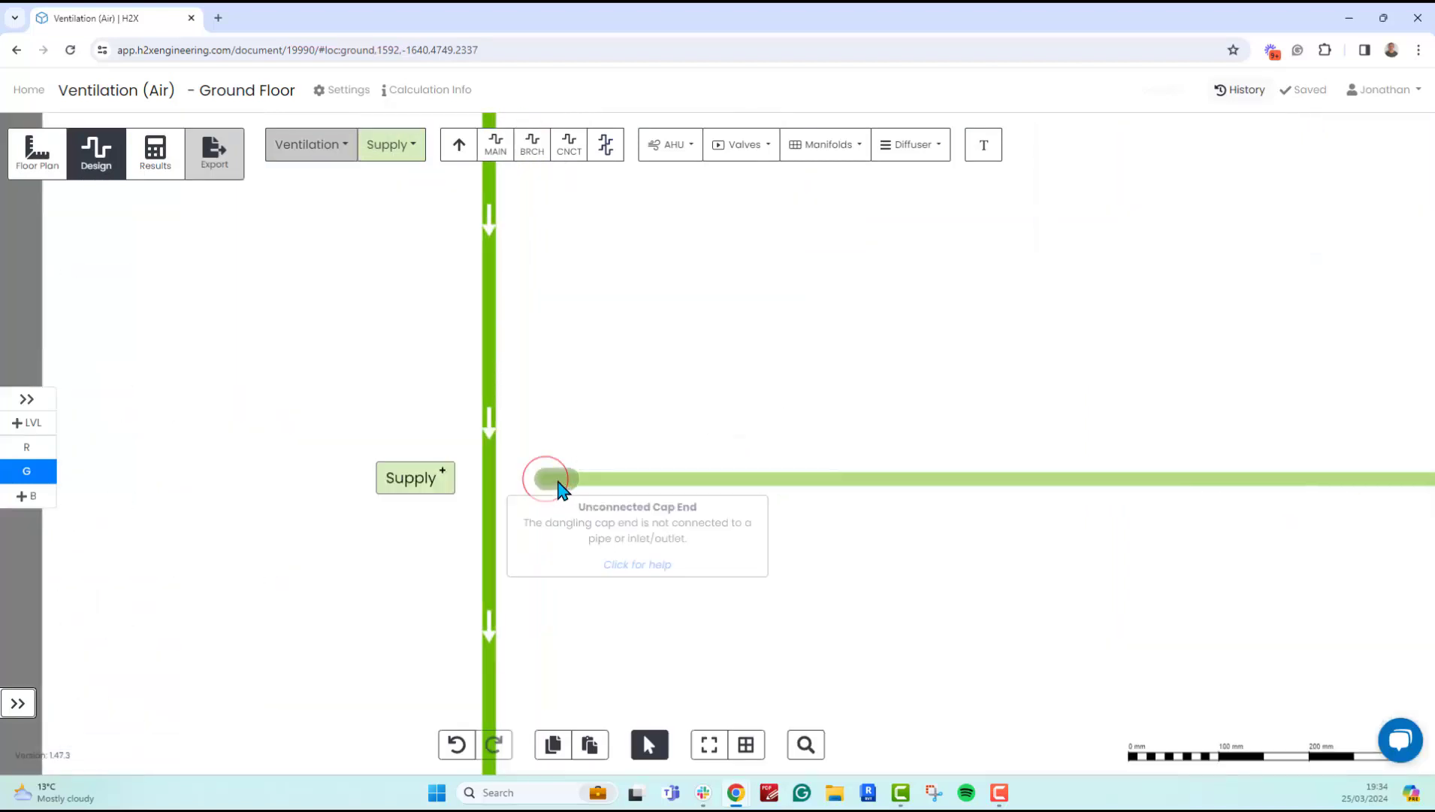
Join the branch's open end onto the main duct with a tee, then view the whole floor
{"action": "left_click", "coordinate": [736, 484]}
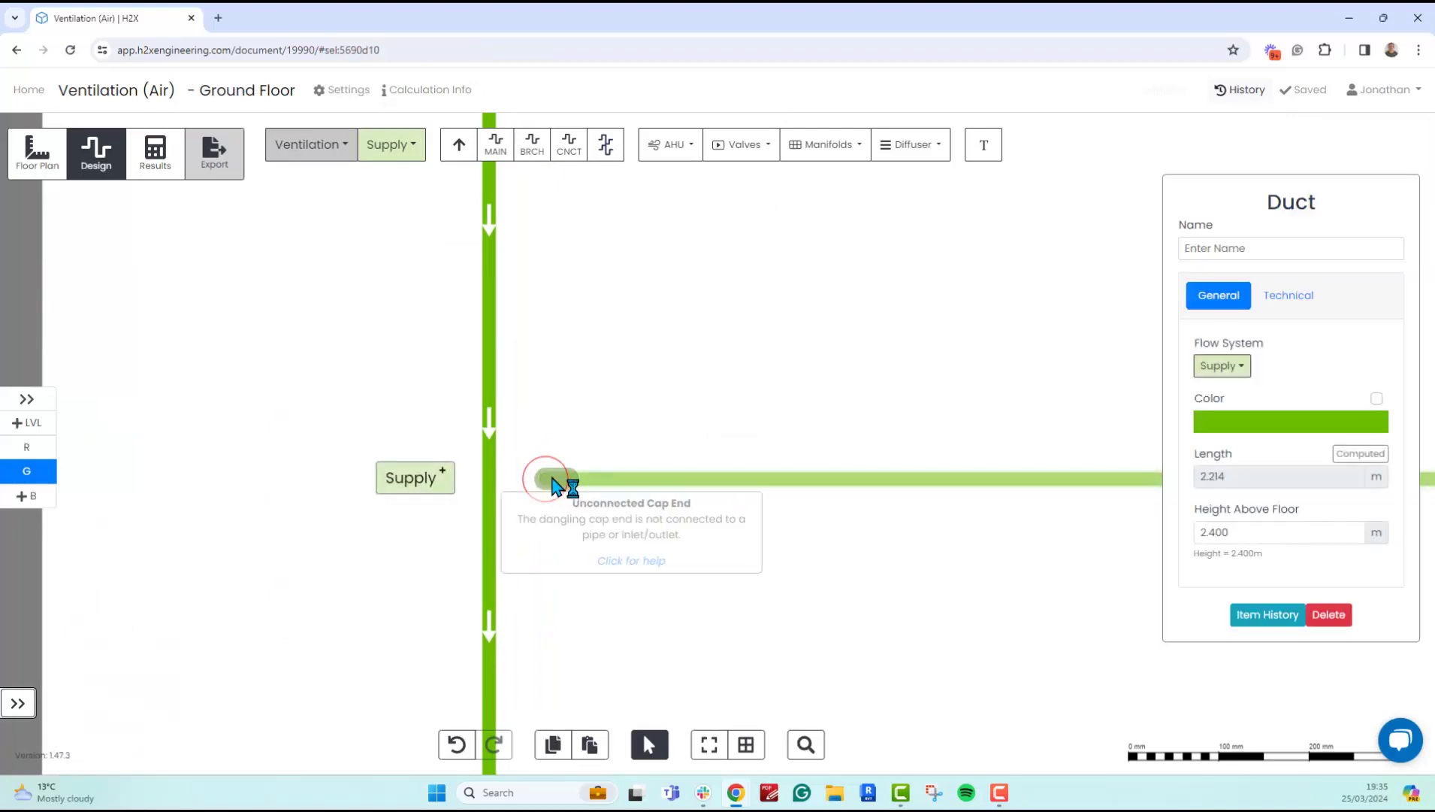
{"action": "key", "text": "Escape"}
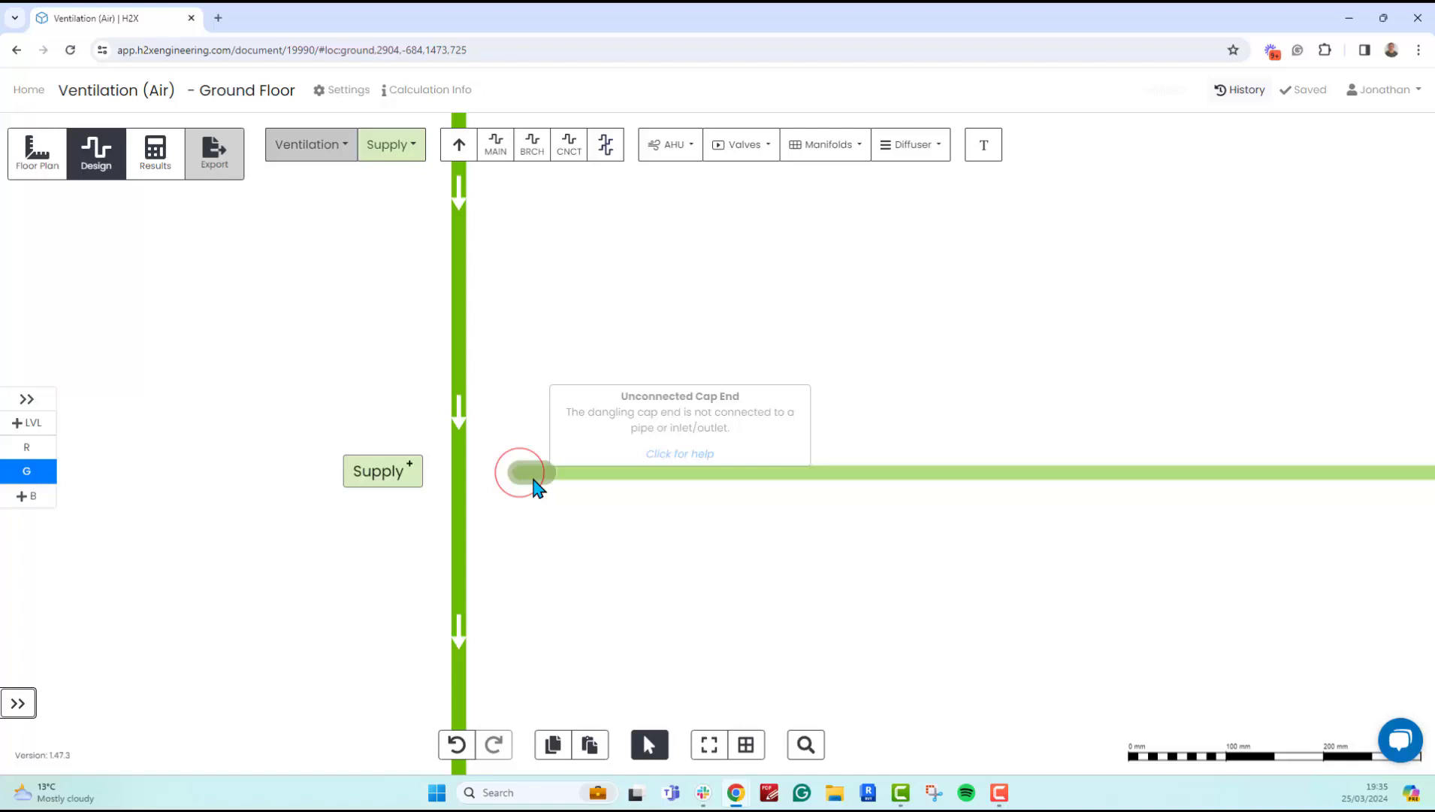
{"action": "left_click_drag", "start_coordinate": [534, 485], "coordinate": [468, 476]}
{"action": "scroll", "coordinate": [393, 410], "scroll_direction": "down", "scroll_amount": 2}
{"action": "scroll", "coordinate": [471, 481], "scroll_direction": "down", "scroll_amount": 3}
{"action": "scroll", "coordinate": [484, 489], "scroll_direction": "down", "scroll_amount": 2}
{"action": "left_click", "coordinate": [490, 490]}
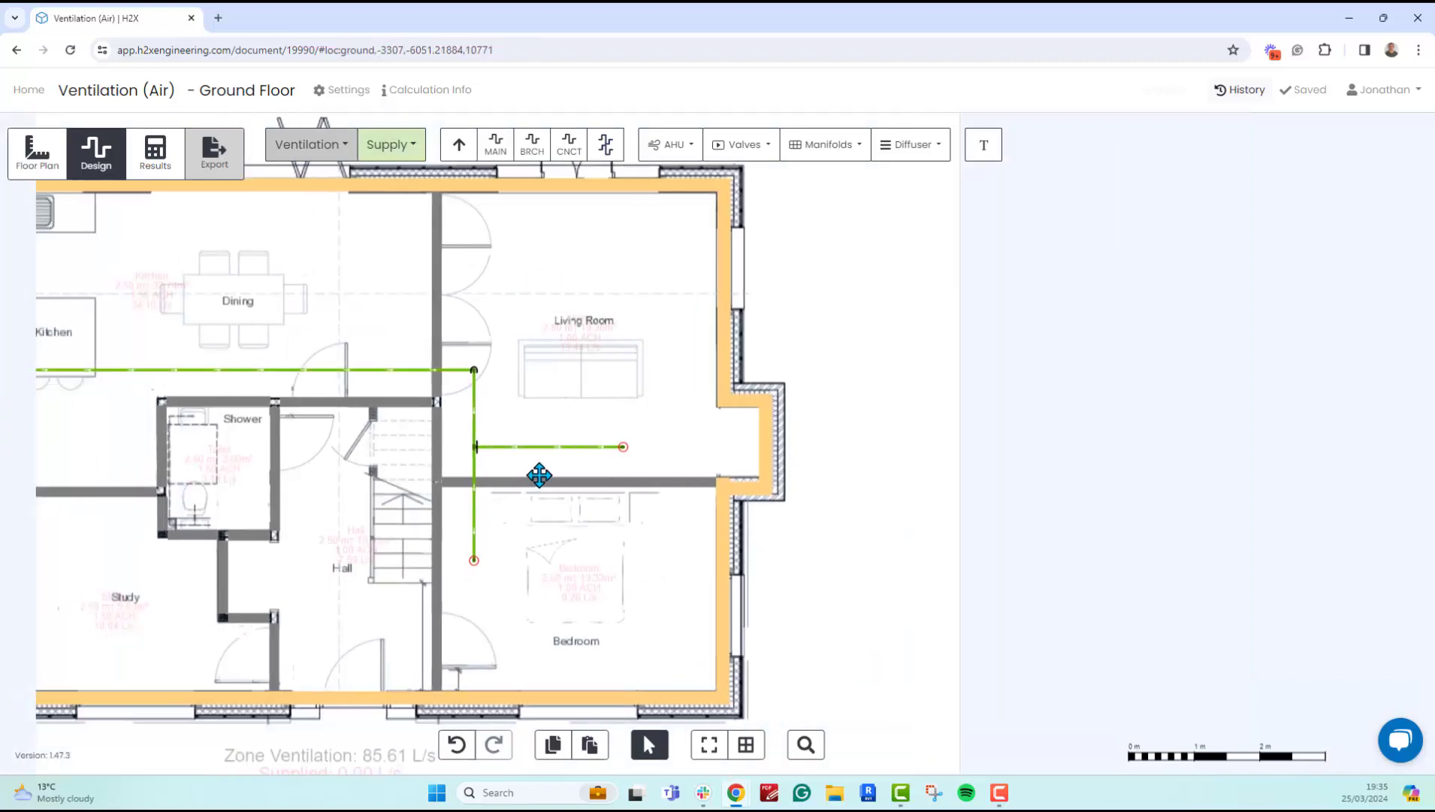
{"action": "left_click_drag", "start_coordinate": [540, 476], "coordinate": [939, 483]}
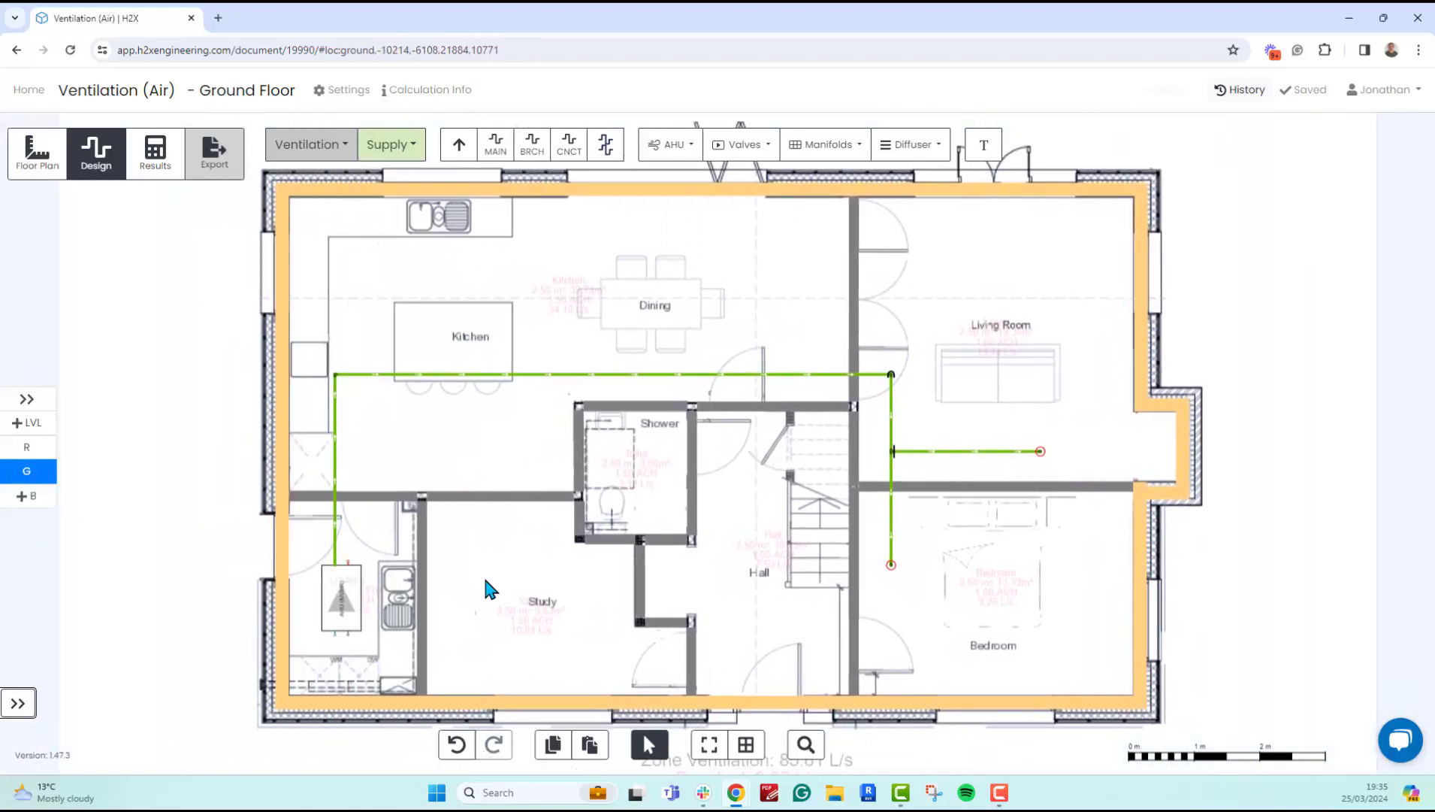
Switch to the Extract system and draw an extract main from the MVHR unit into the Hall
{"action": "left_click", "coordinate": [318, 148]}
{"action": "left_click", "coordinate": [391, 147]}
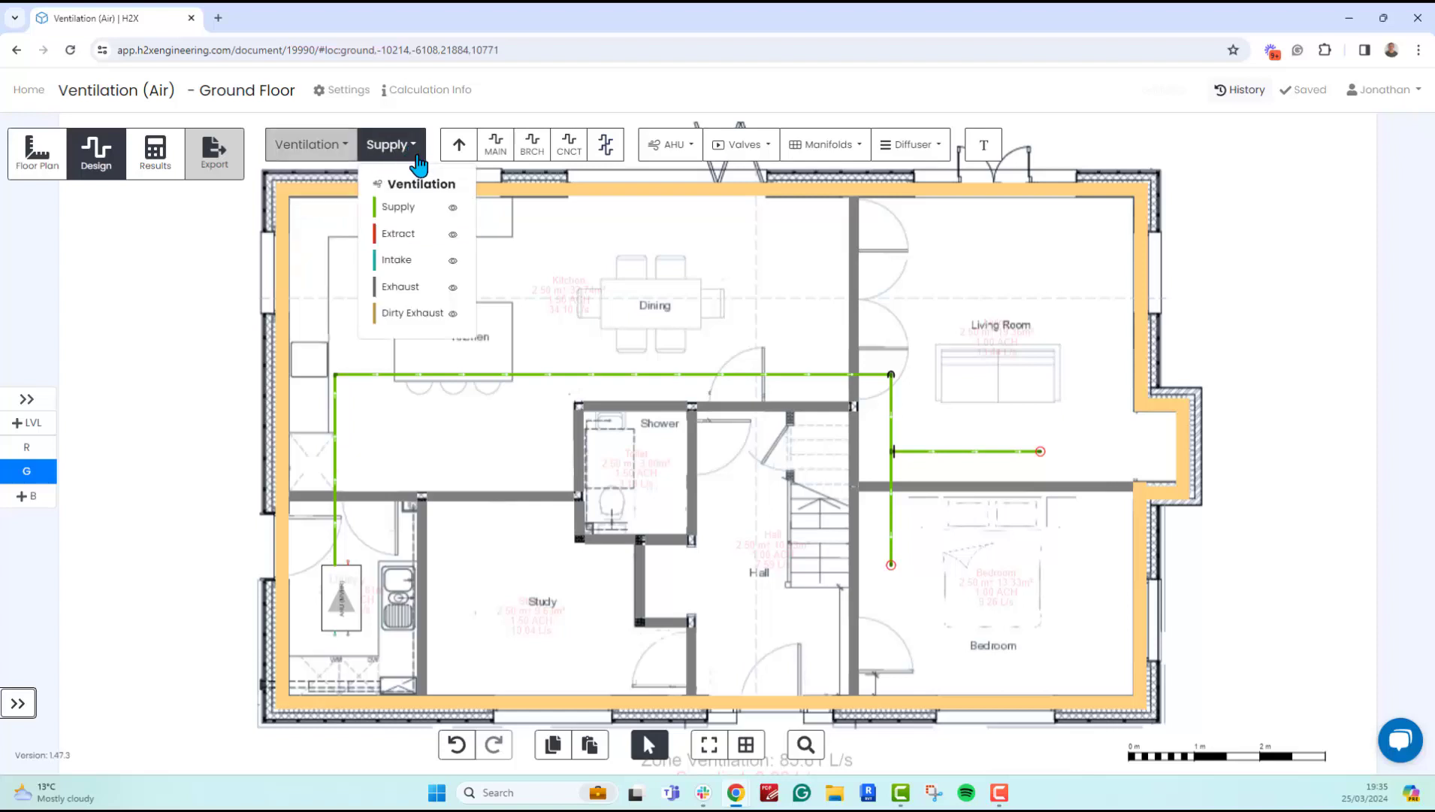
{"action": "left_click", "coordinate": [423, 234]}
{"action": "left_click", "coordinate": [496, 144]}
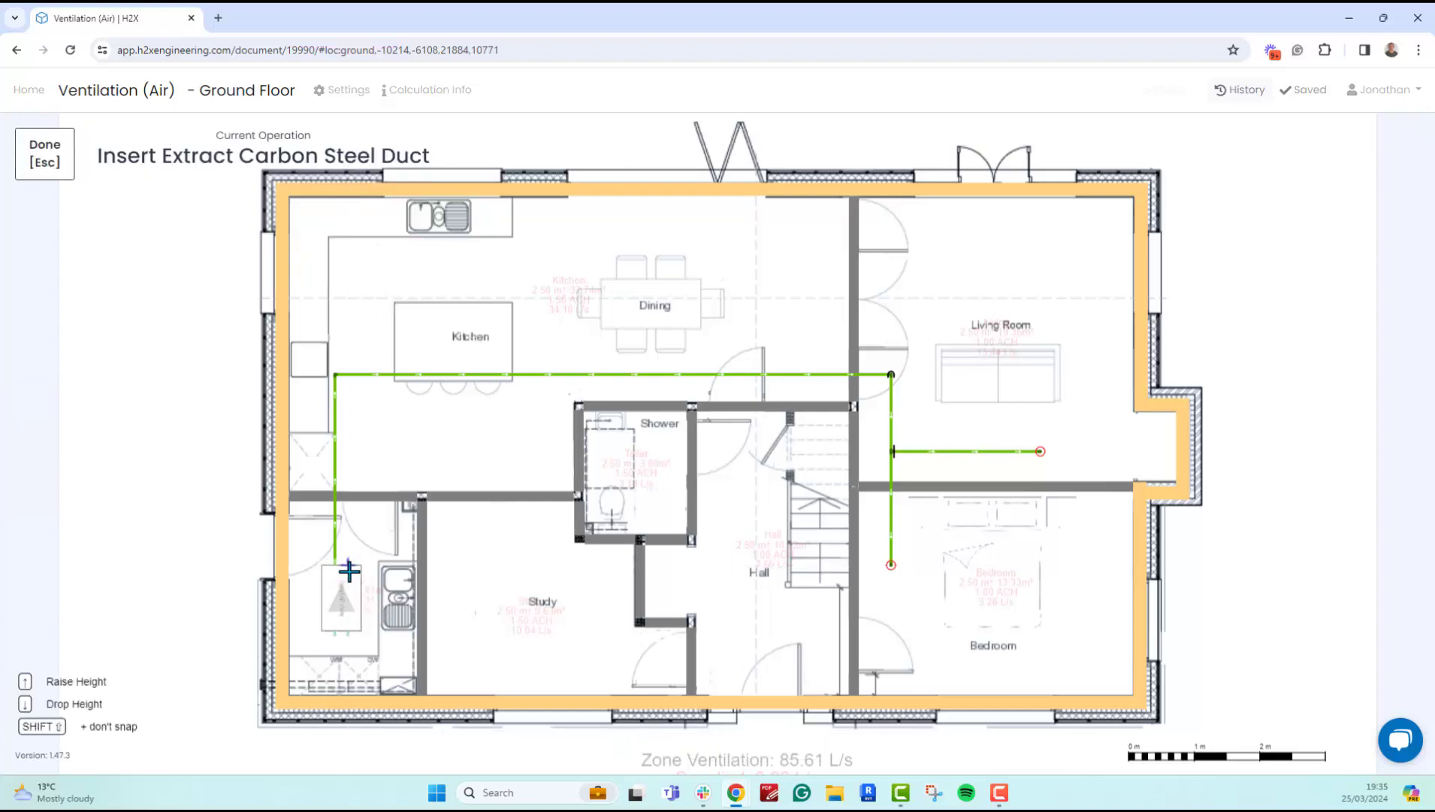
{"action": "left_click", "coordinate": [348, 570]}
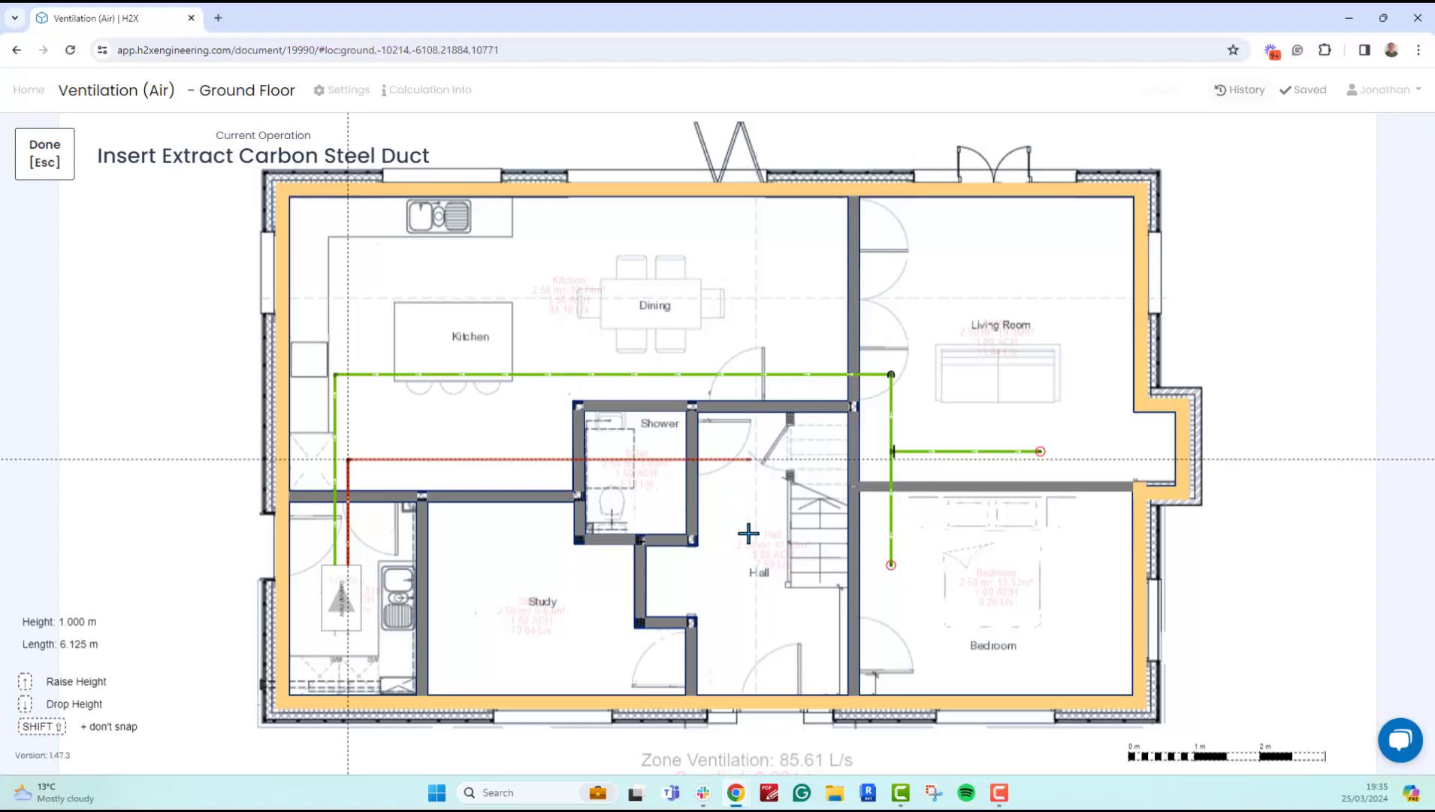
{"action": "left_click", "coordinate": [748, 594]}
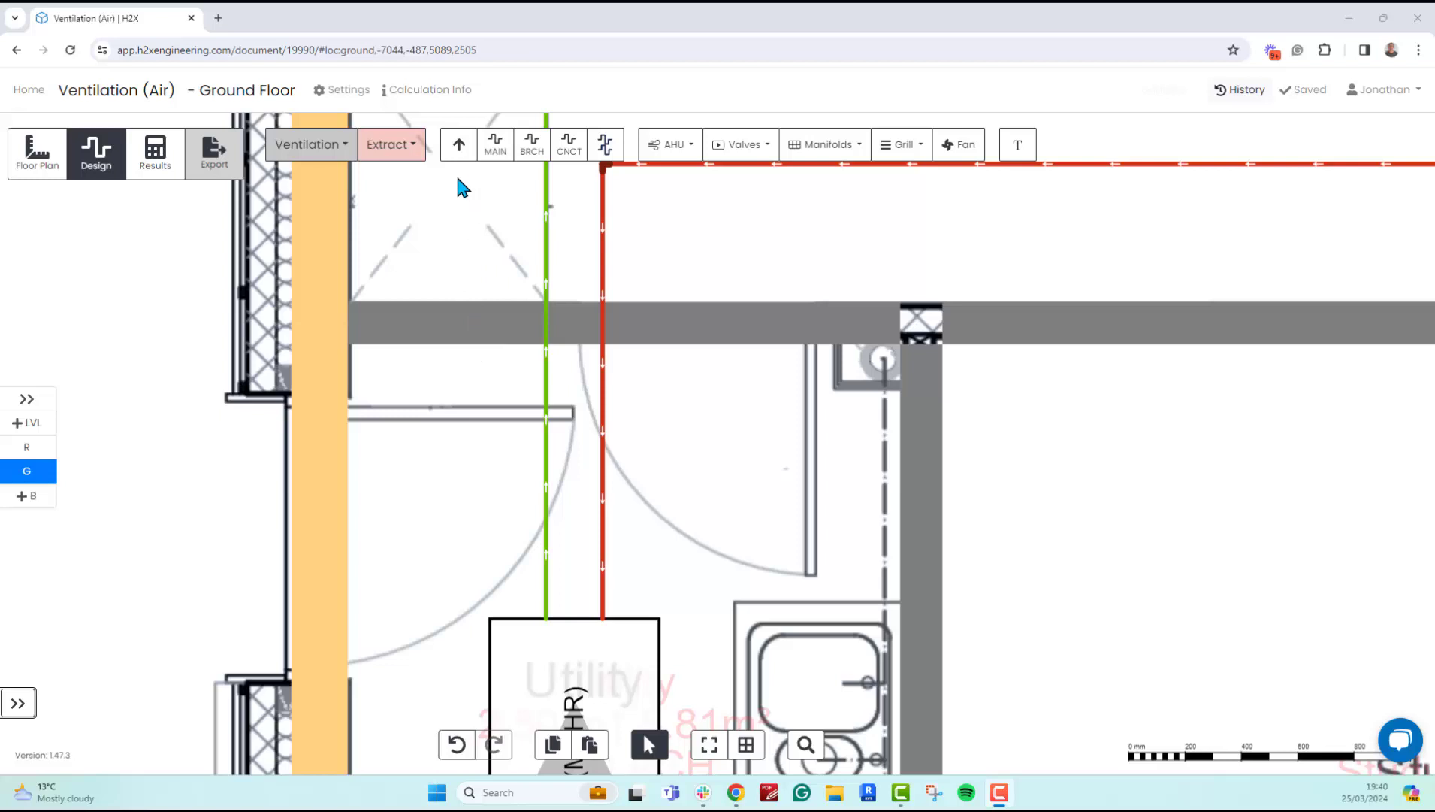
Place an extract riser on the red duct near the MVHR
{"action": "left_click", "coordinate": [460, 146]}
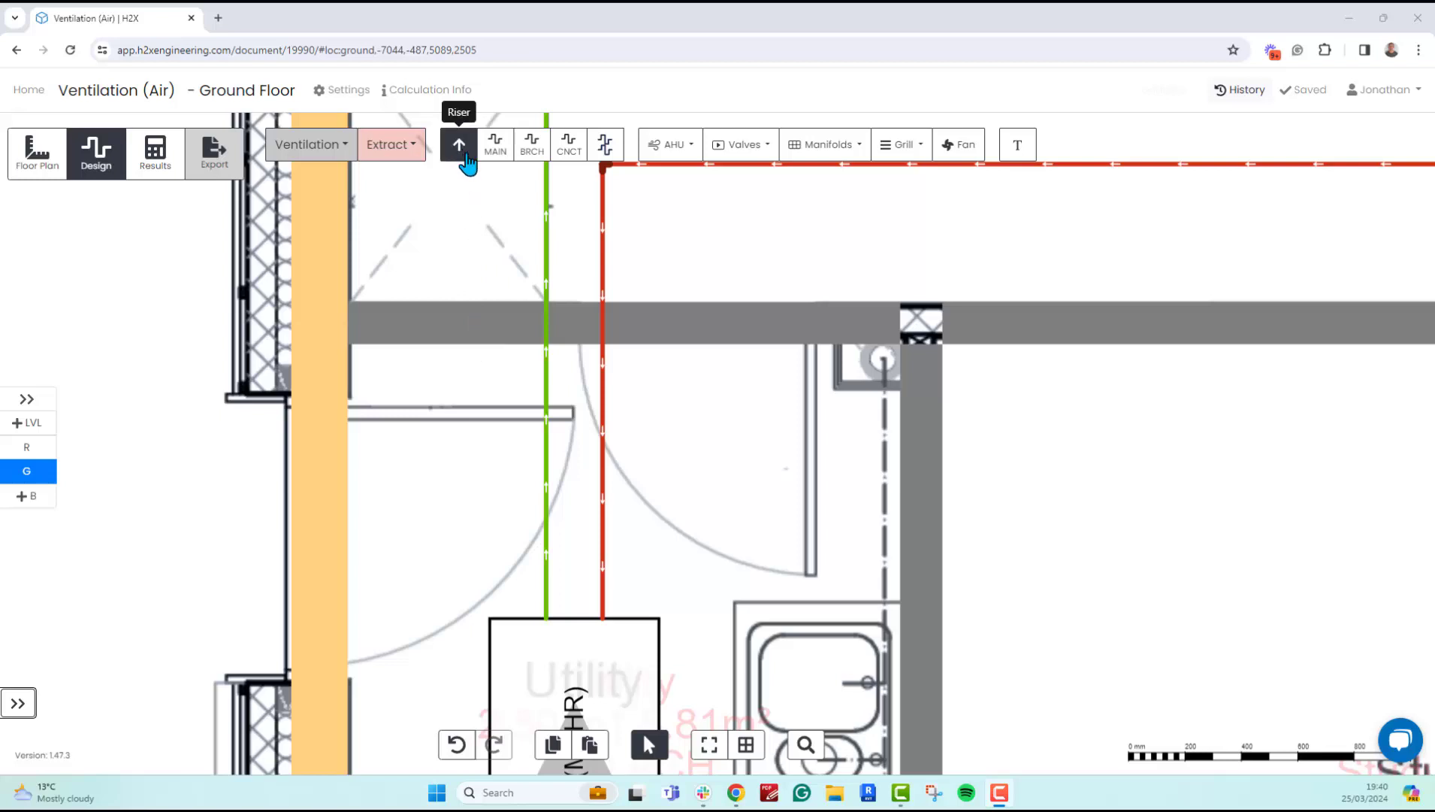
{"action": "left_click", "coordinate": [464, 155]}
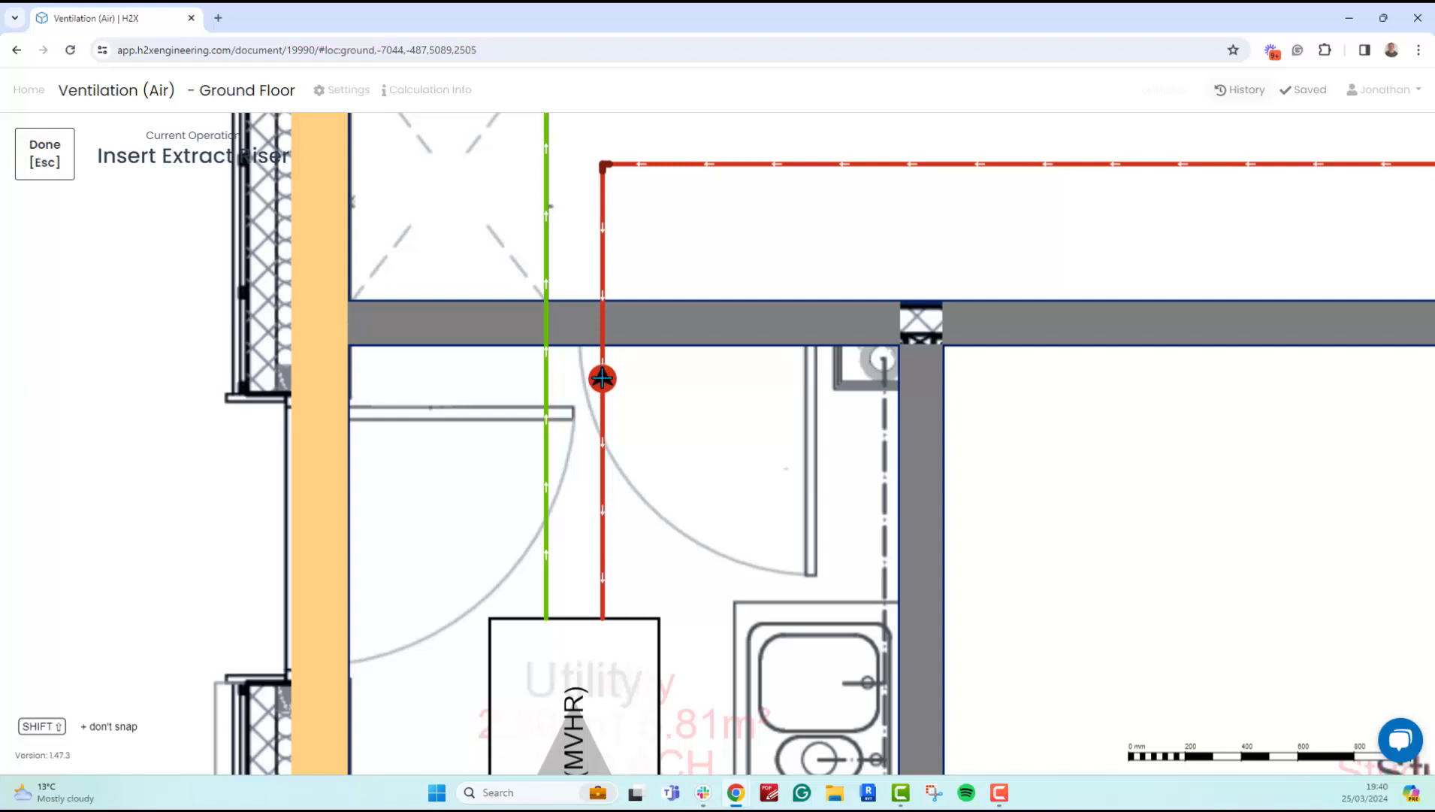
{"action": "left_click", "coordinate": [603, 379]}
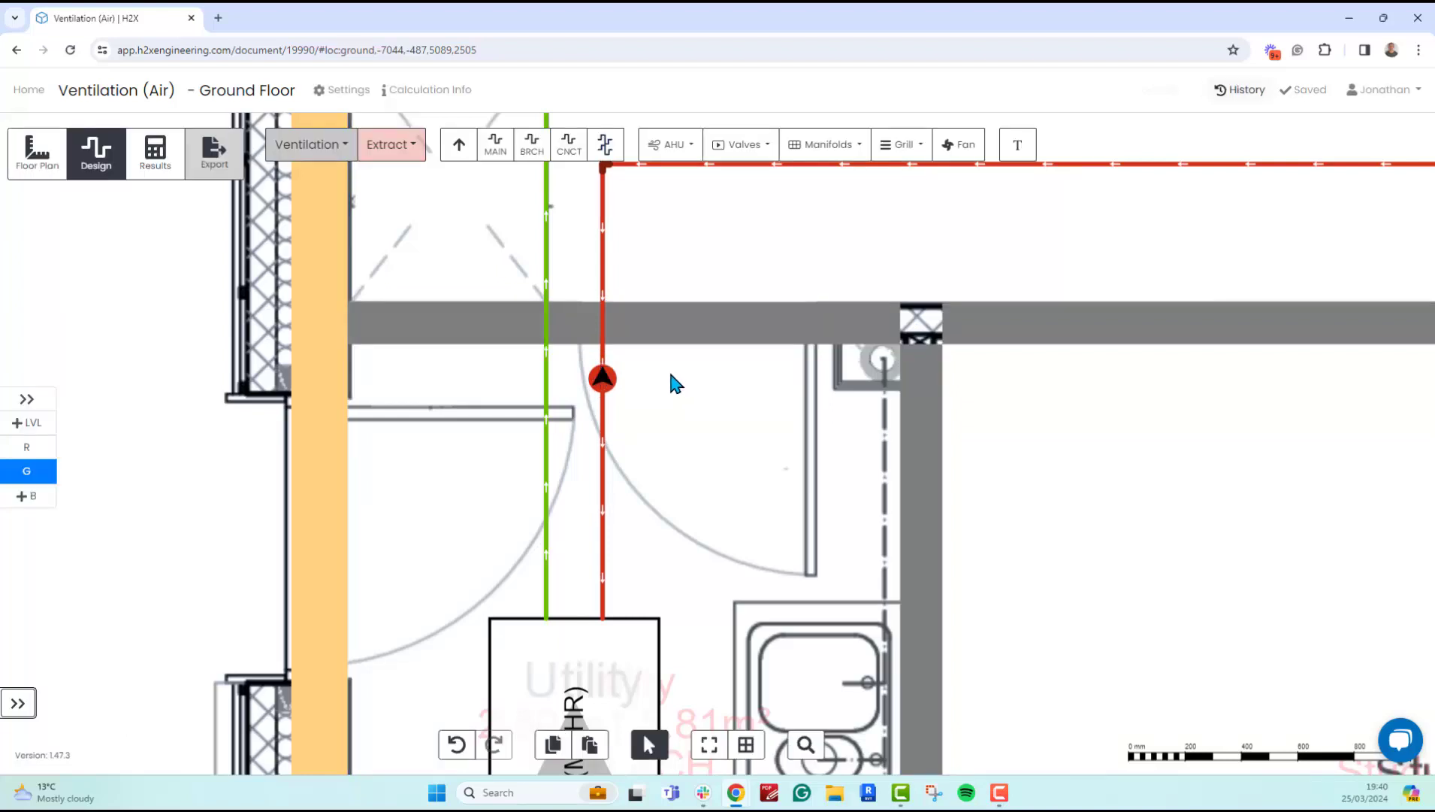
Switch to the Supply system and place a supply riser left of the green duct
{"action": "left_click", "coordinate": [398, 146]}
{"action": "left_click", "coordinate": [402, 210]}
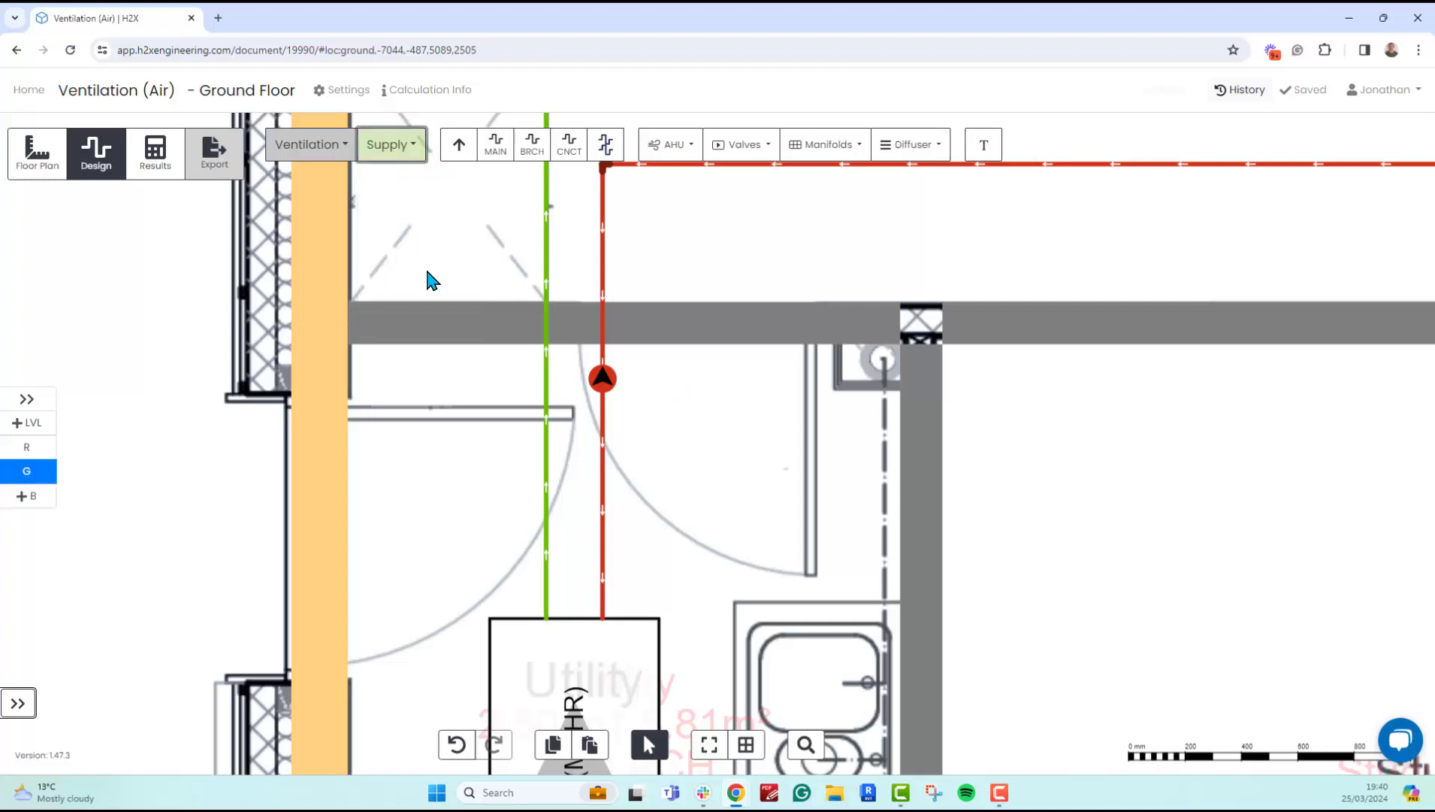
{"action": "left_click", "coordinate": [458, 144]}
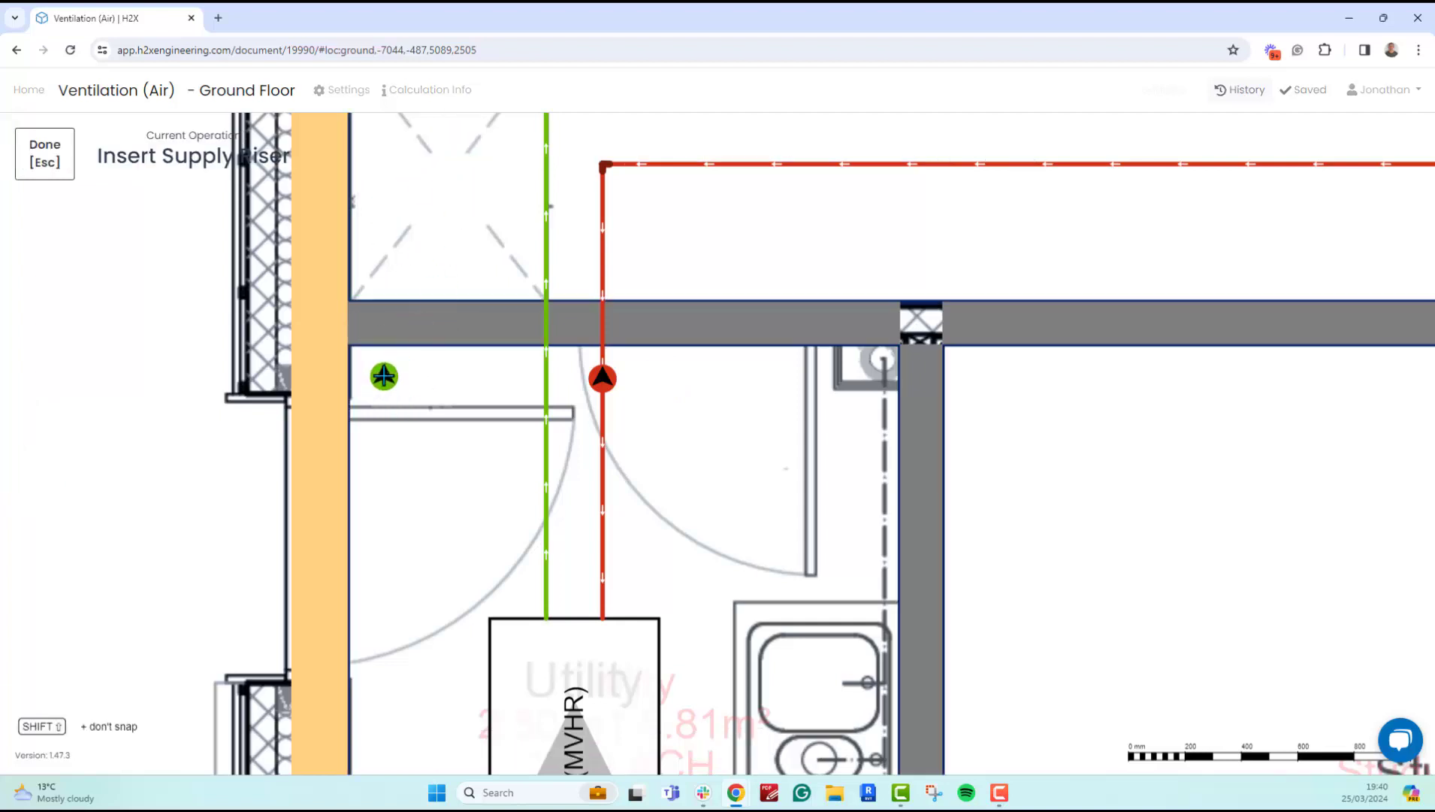
{"action": "left_click", "coordinate": [384, 376]}
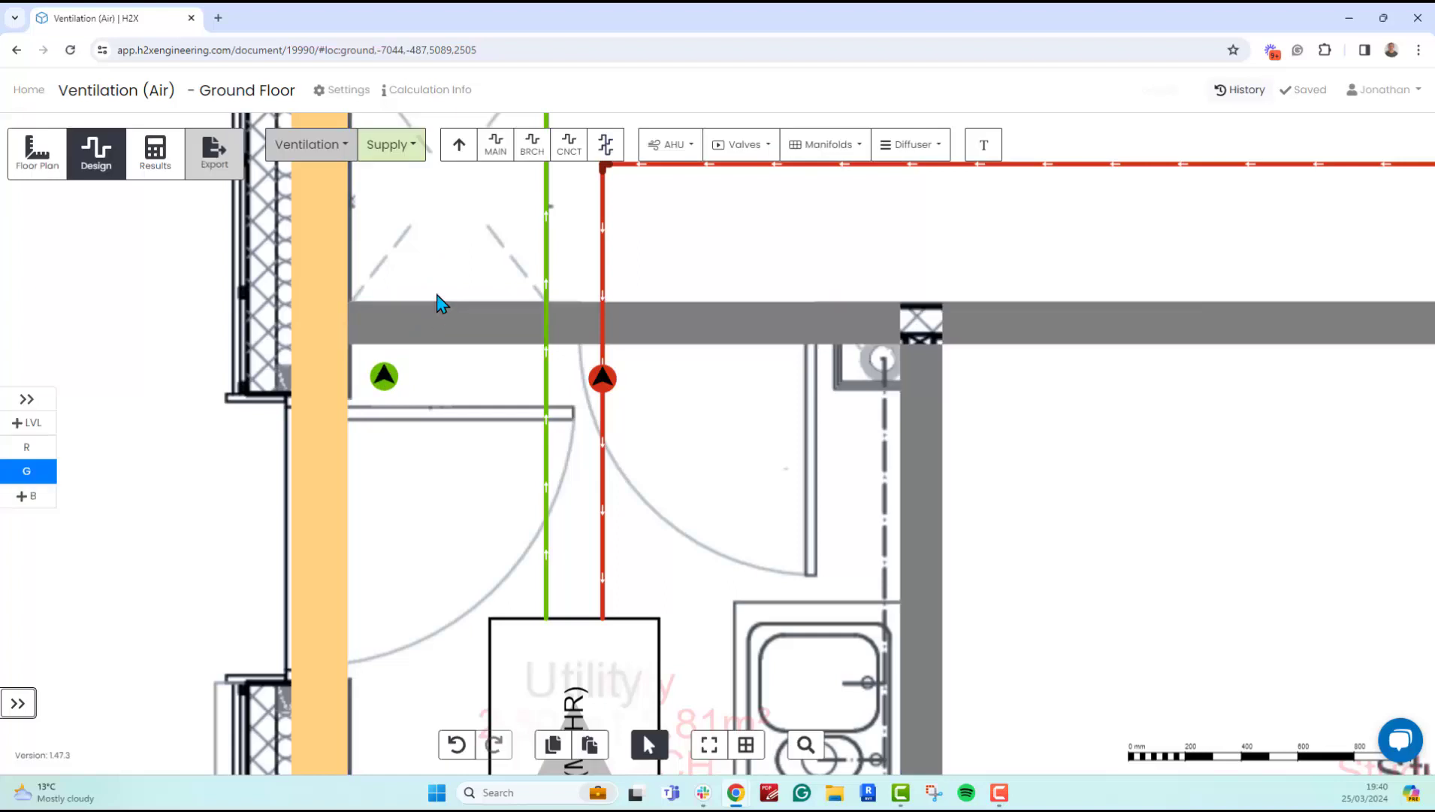
Draw a supply main duct from the supply riser to the vertical green duct
{"action": "left_click", "coordinate": [498, 146]}
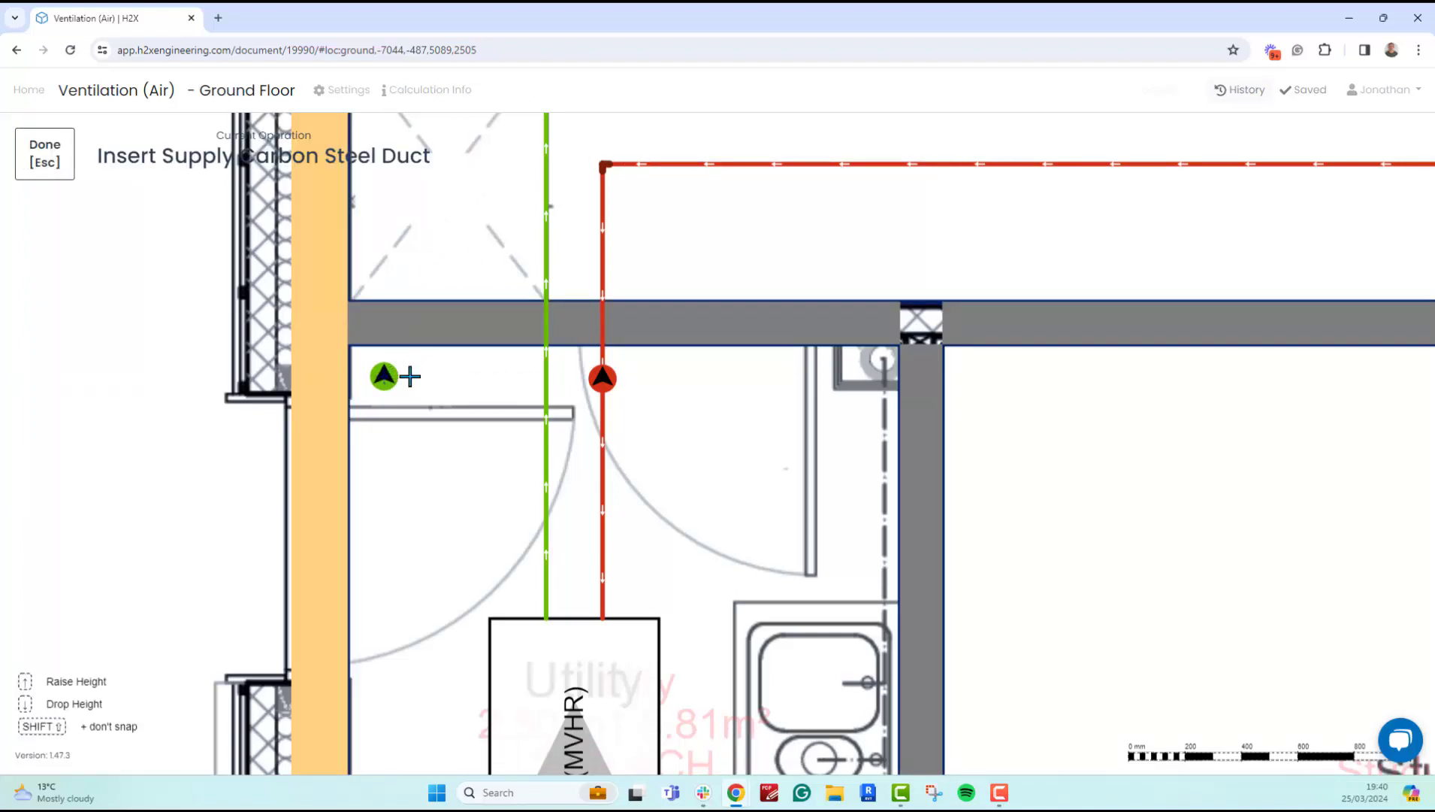
{"action": "left_click", "coordinate": [383, 376]}
{"action": "left_click", "coordinate": [540, 378]}
{"action": "key", "text": "Escape"}
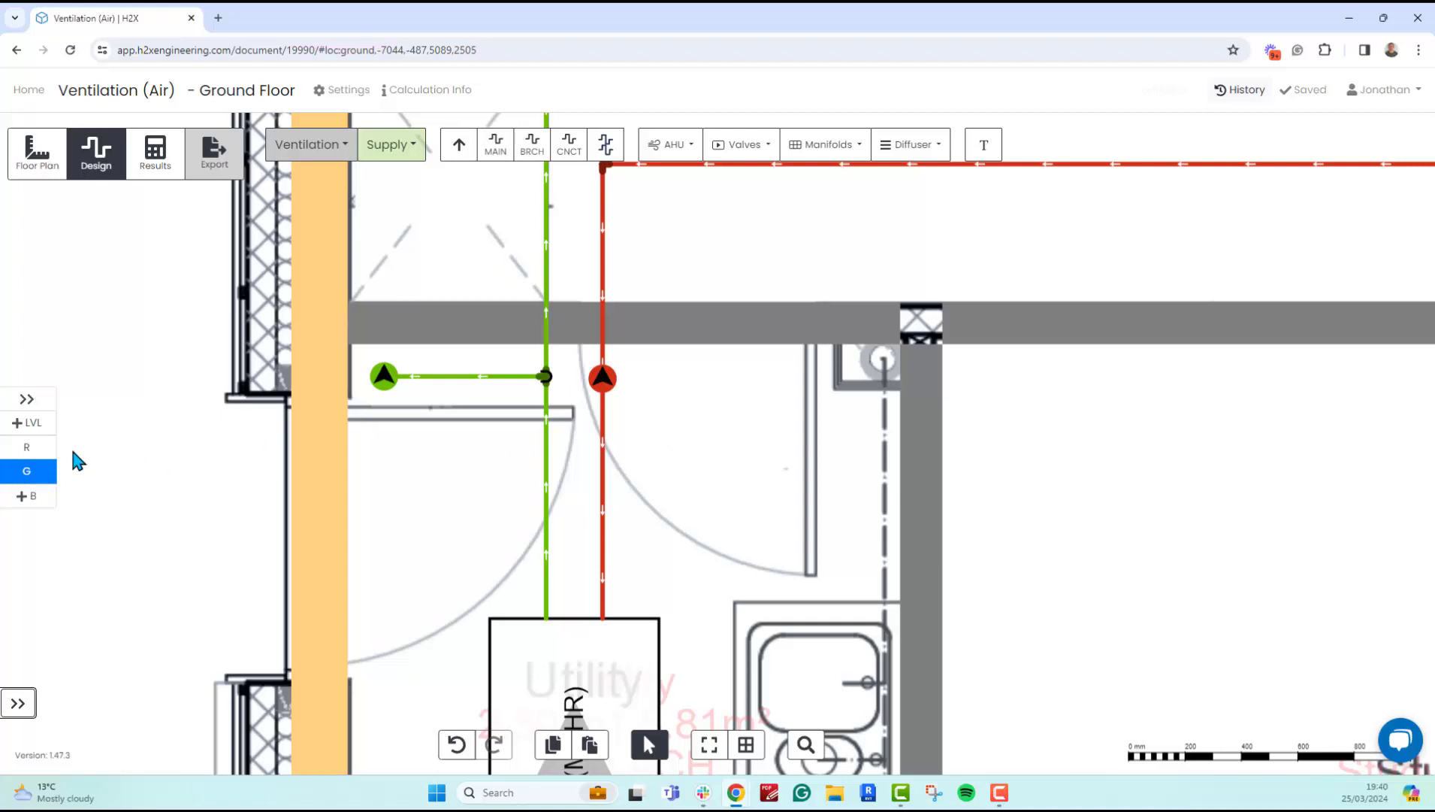
Compare the risers on the Ground Floor and level R plans
{"action": "left_click", "coordinate": [34, 446]}
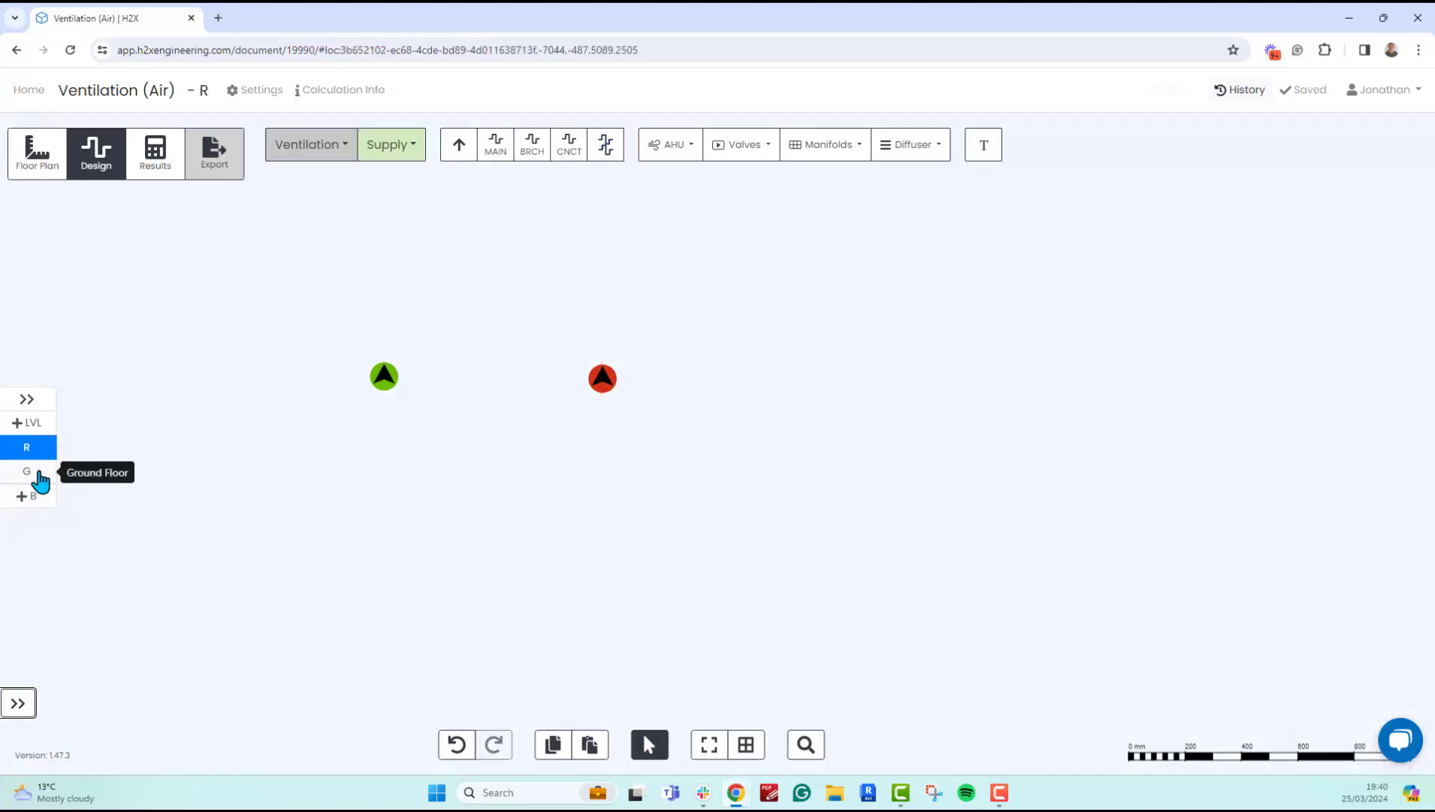
{"action": "left_click", "coordinate": [37, 472]}
{"action": "left_click", "coordinate": [46, 453]}
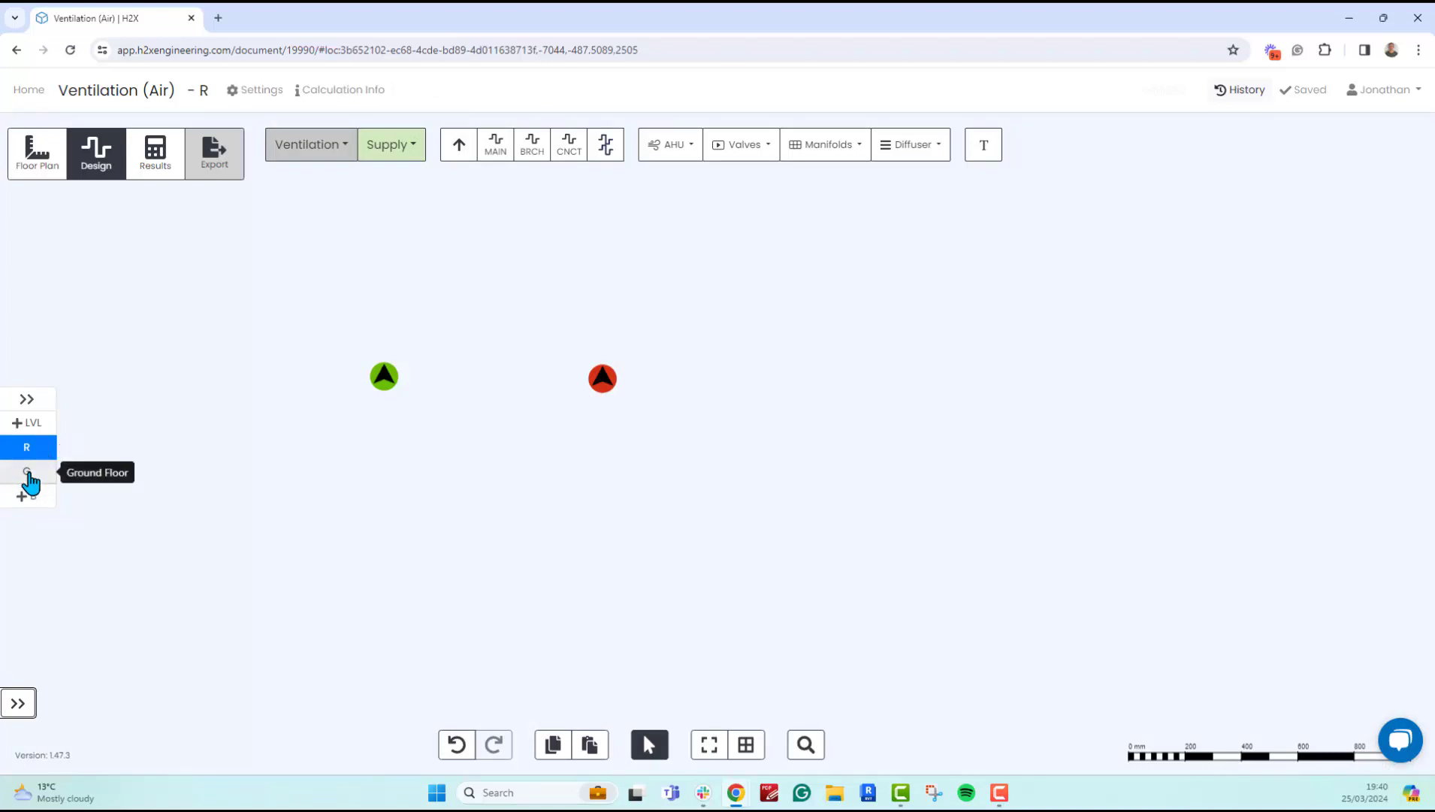
{"action": "left_click", "coordinate": [30, 474]}
Change the supply riser's Top Floor to Ground Floor, then check level R
{"action": "left_click", "coordinate": [386, 381]}
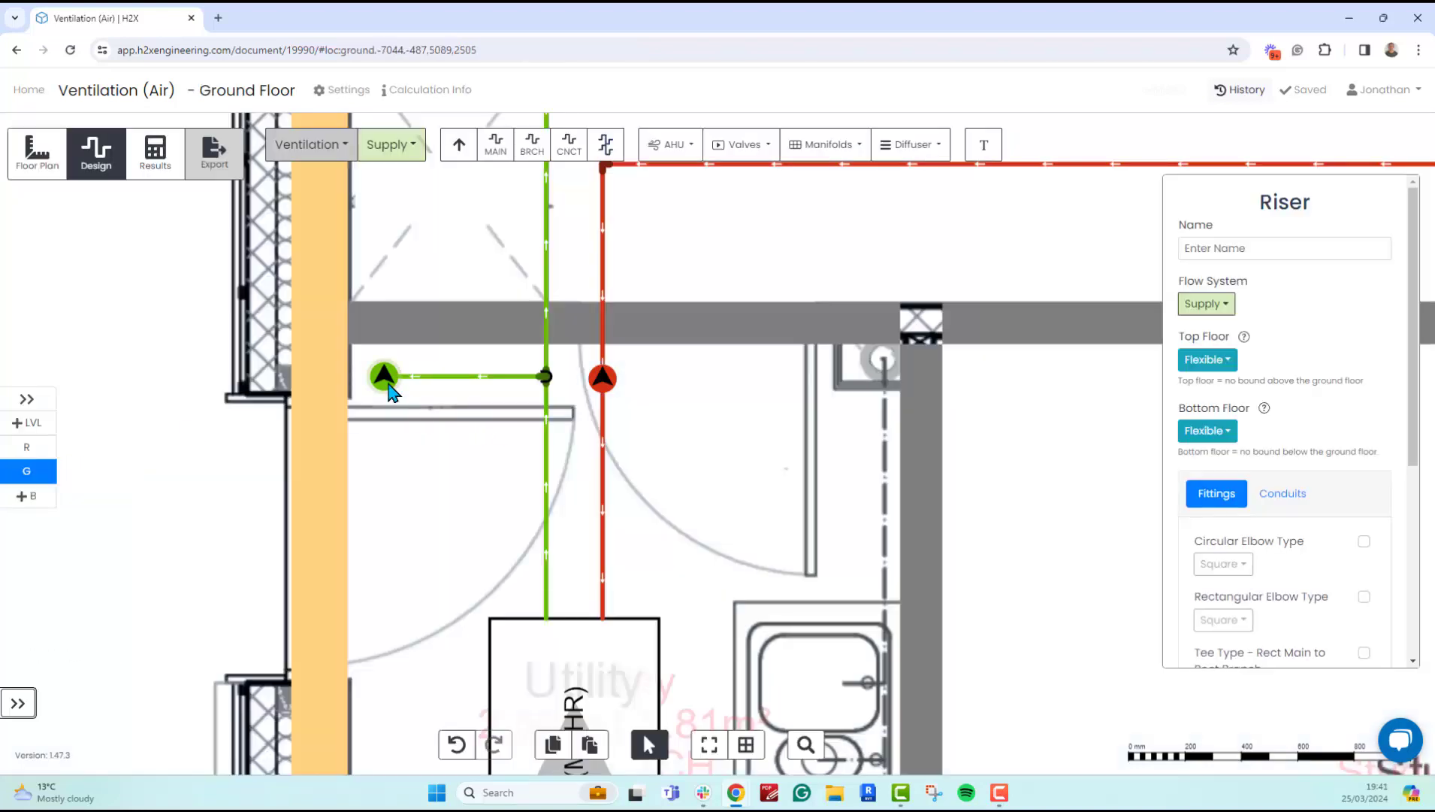
{"action": "left_click", "coordinate": [1222, 360]}
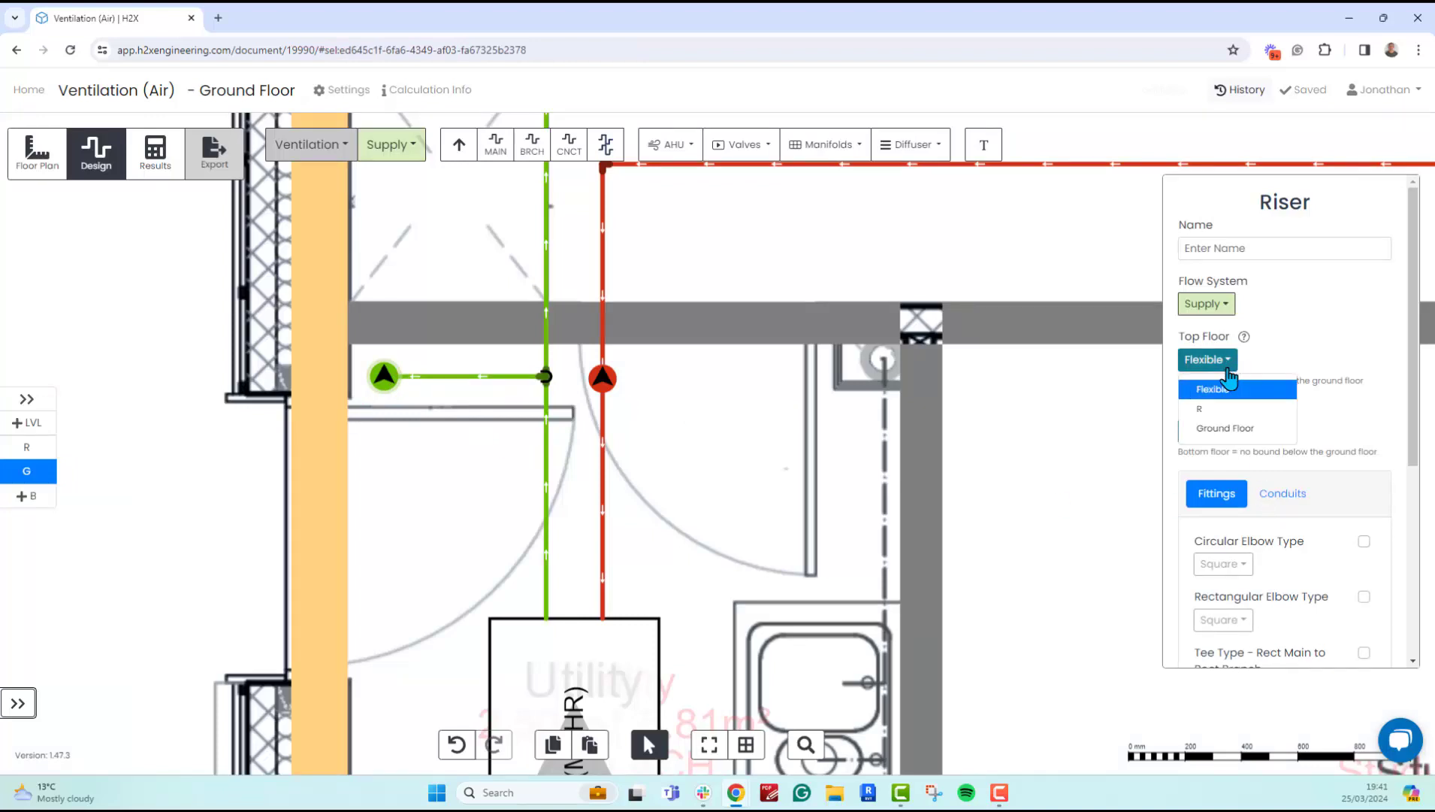
{"action": "left_click", "coordinate": [1230, 429]}
{"action": "left_click", "coordinate": [890, 420]}
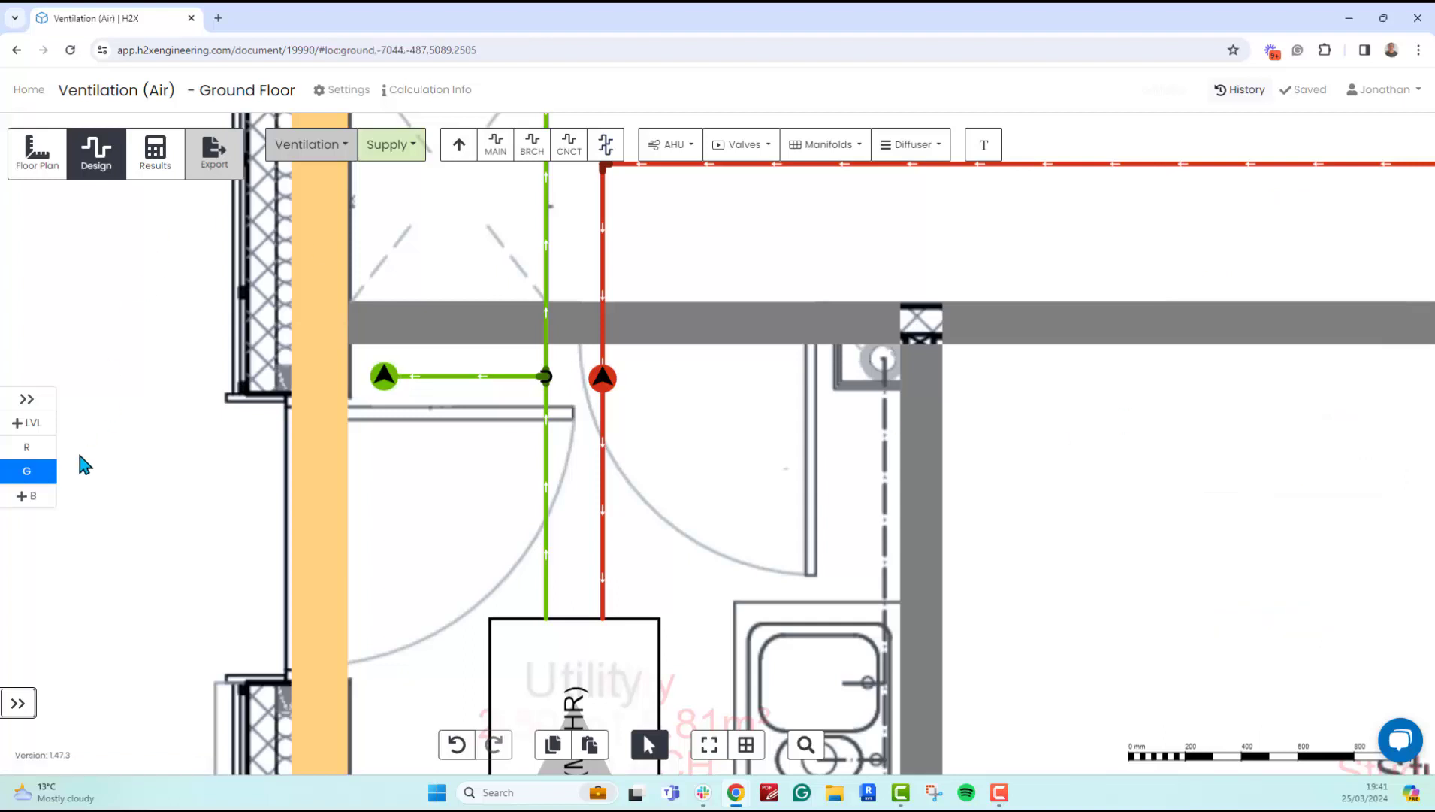
{"action": "left_click", "coordinate": [39, 448]}
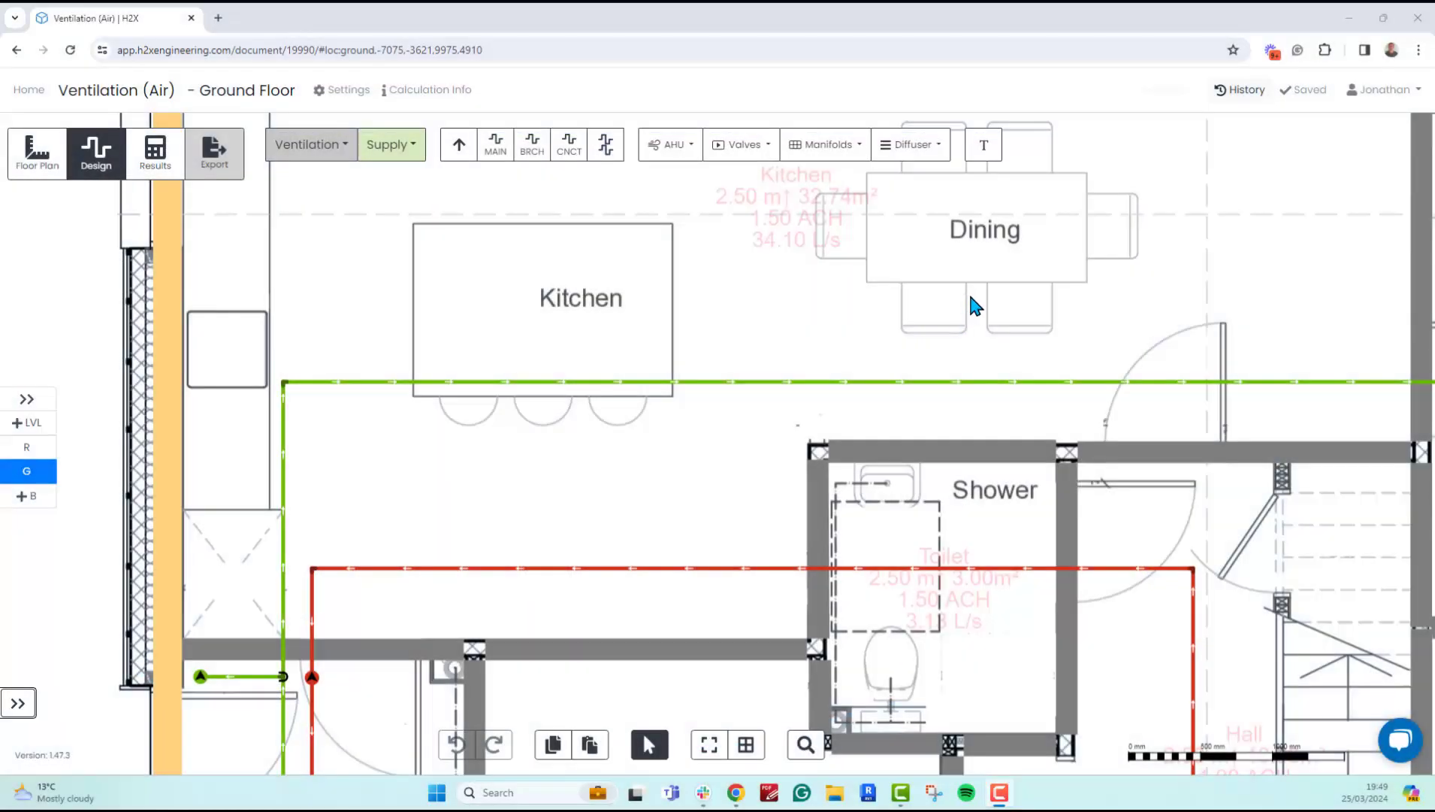
Insert three SQ-H diffusers: above the kitchen island, further right, and by the dining table
{"action": "left_click", "coordinate": [938, 158]}
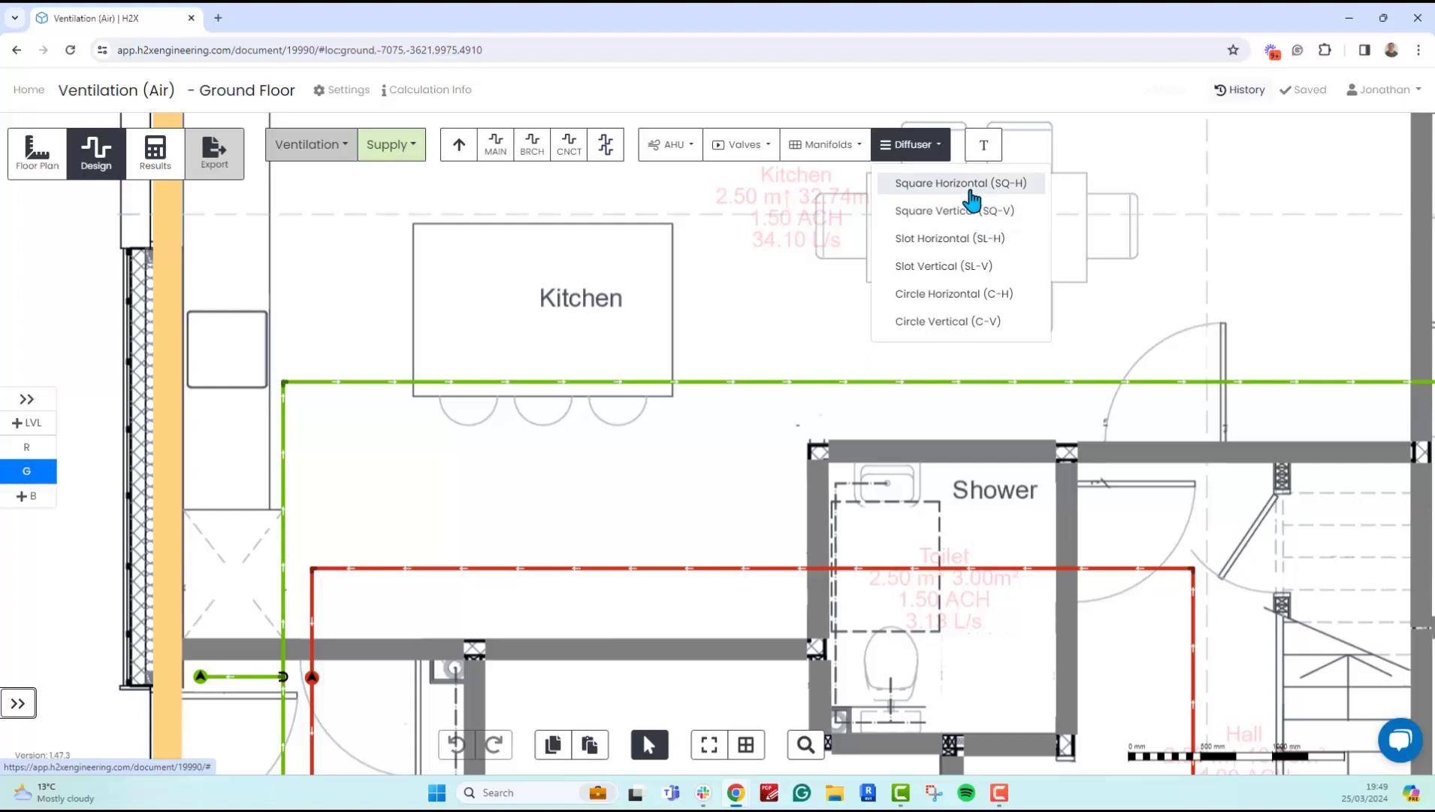
{"action": "left_click", "coordinate": [970, 199]}
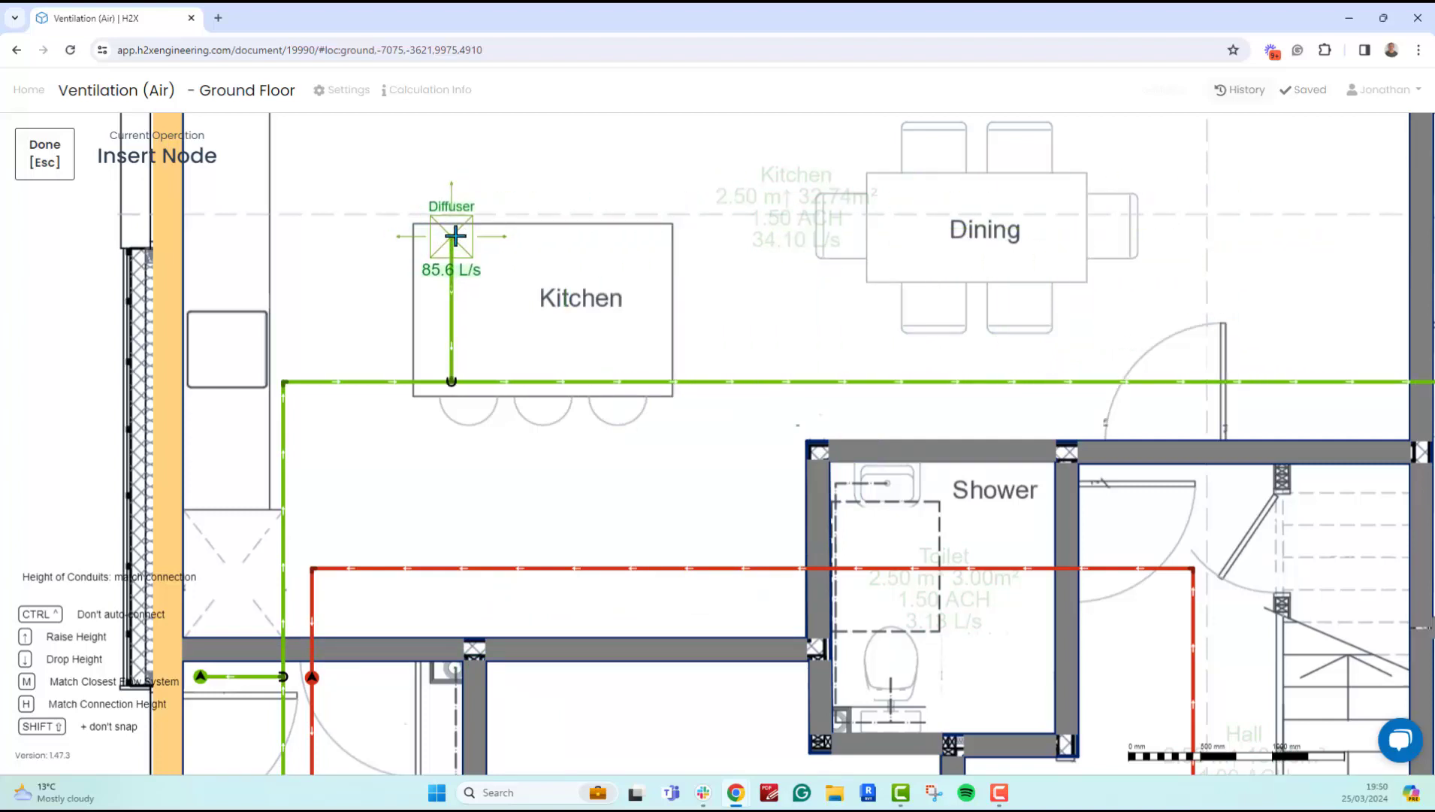
{"action": "key", "text": "ctrl"}
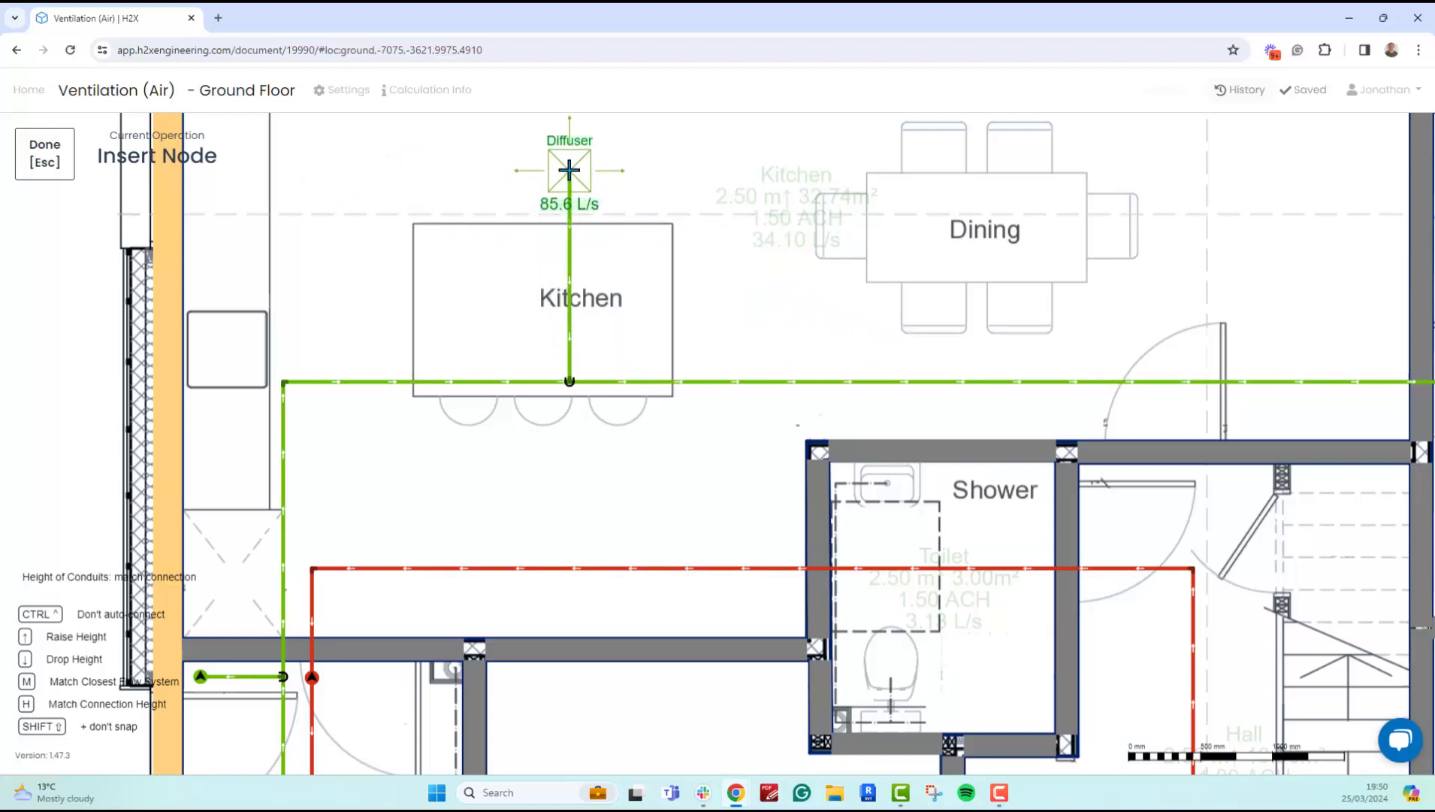
{"action": "left_click", "coordinate": [570, 168]}
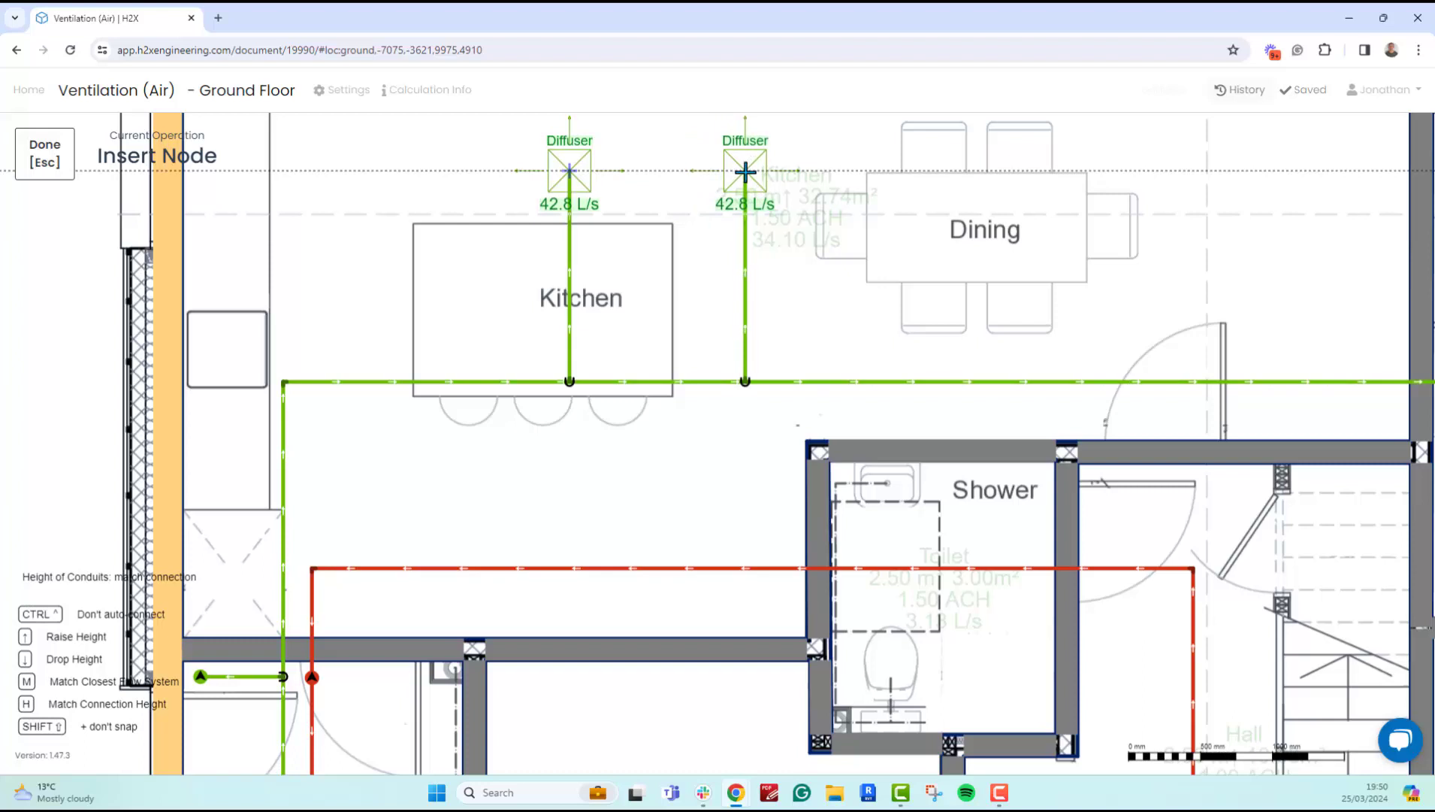
{"action": "left_click", "coordinate": [761, 170]}
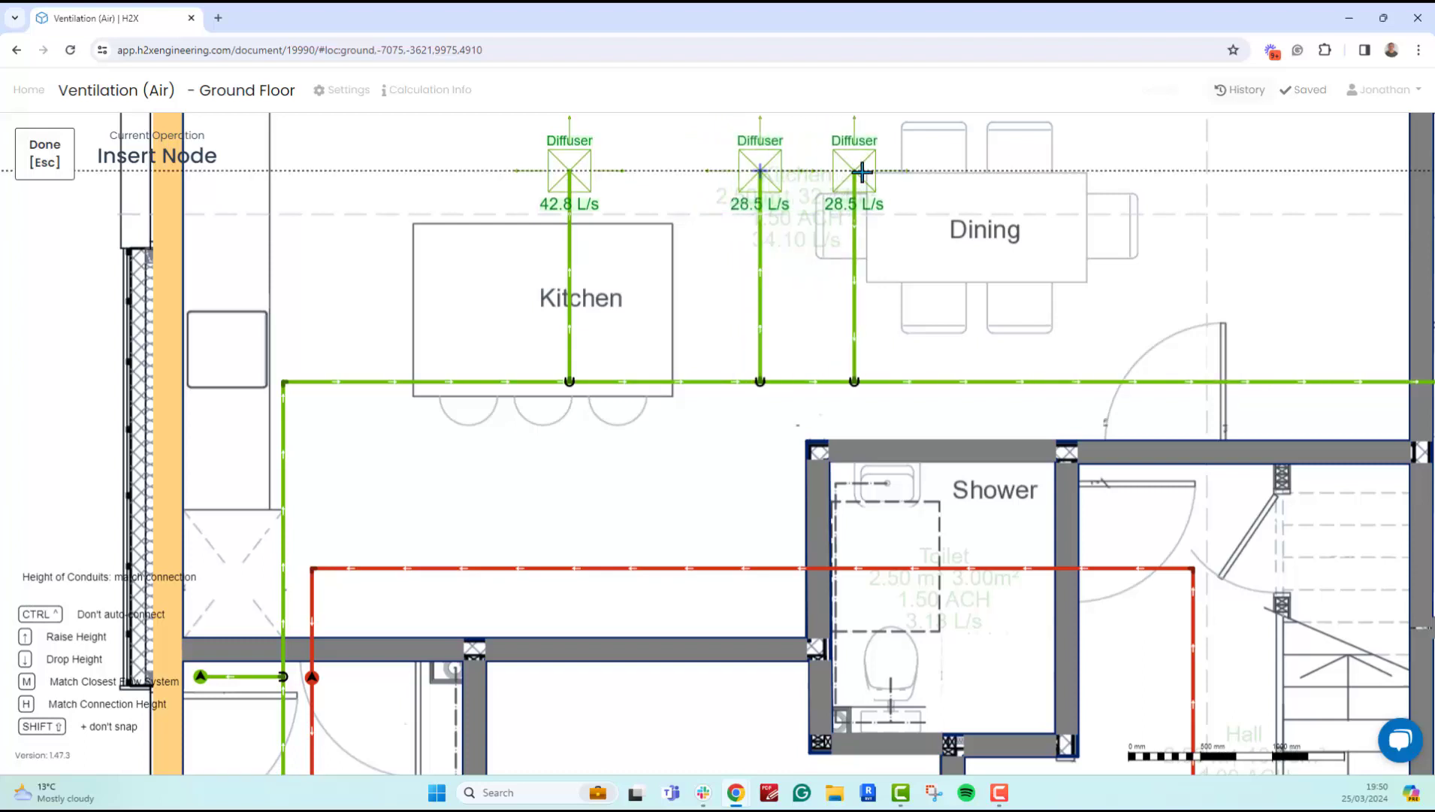
{"action": "left_click", "coordinate": [918, 171]}
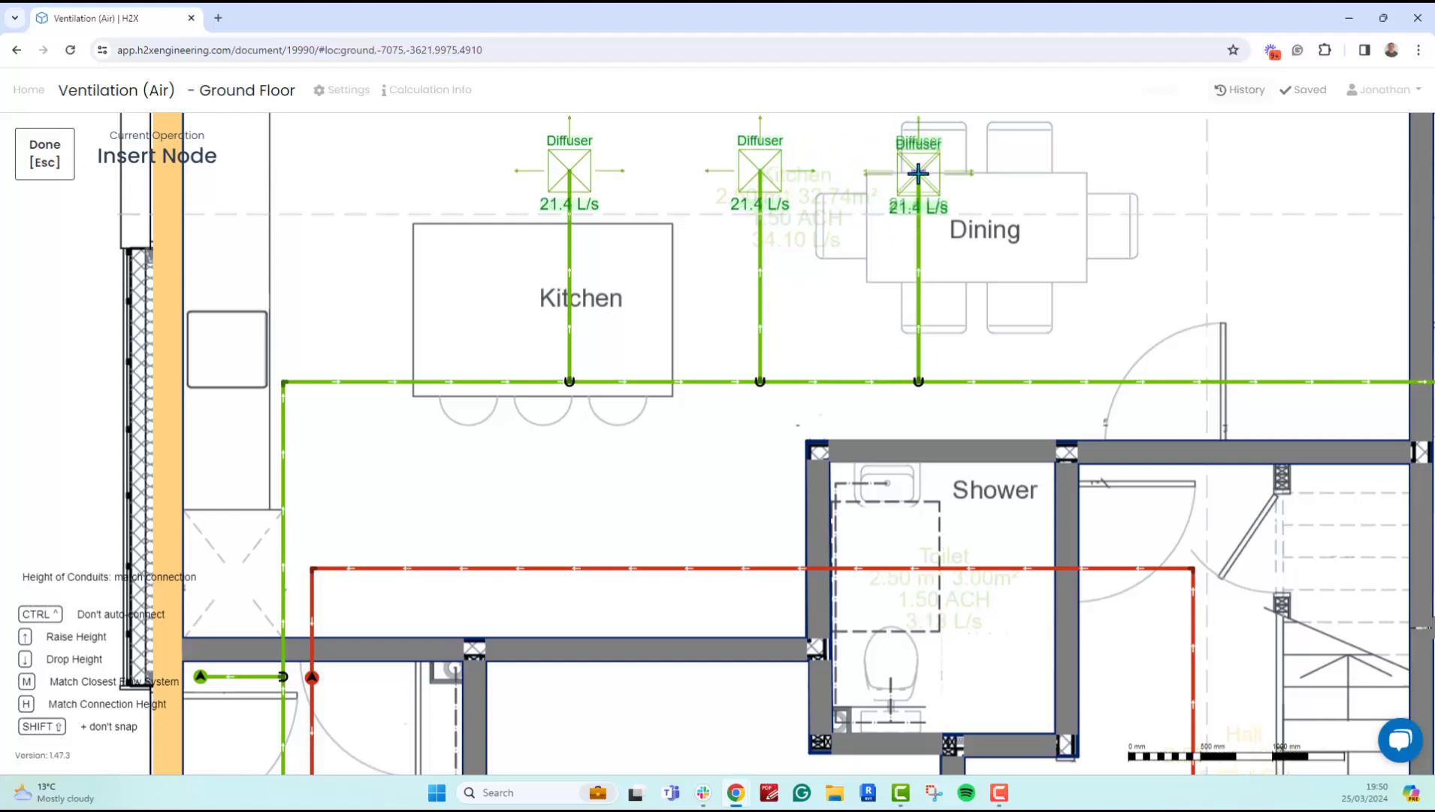
{"action": "key", "text": "Escape"}
{"action": "left_click_drag", "start_coordinate": [1058, 211], "coordinate": [1058, 293]}
Edit the third diffuser's Share Units, undoing an accidental move of the middle diffuser
{"action": "left_click", "coordinate": [922, 269]}
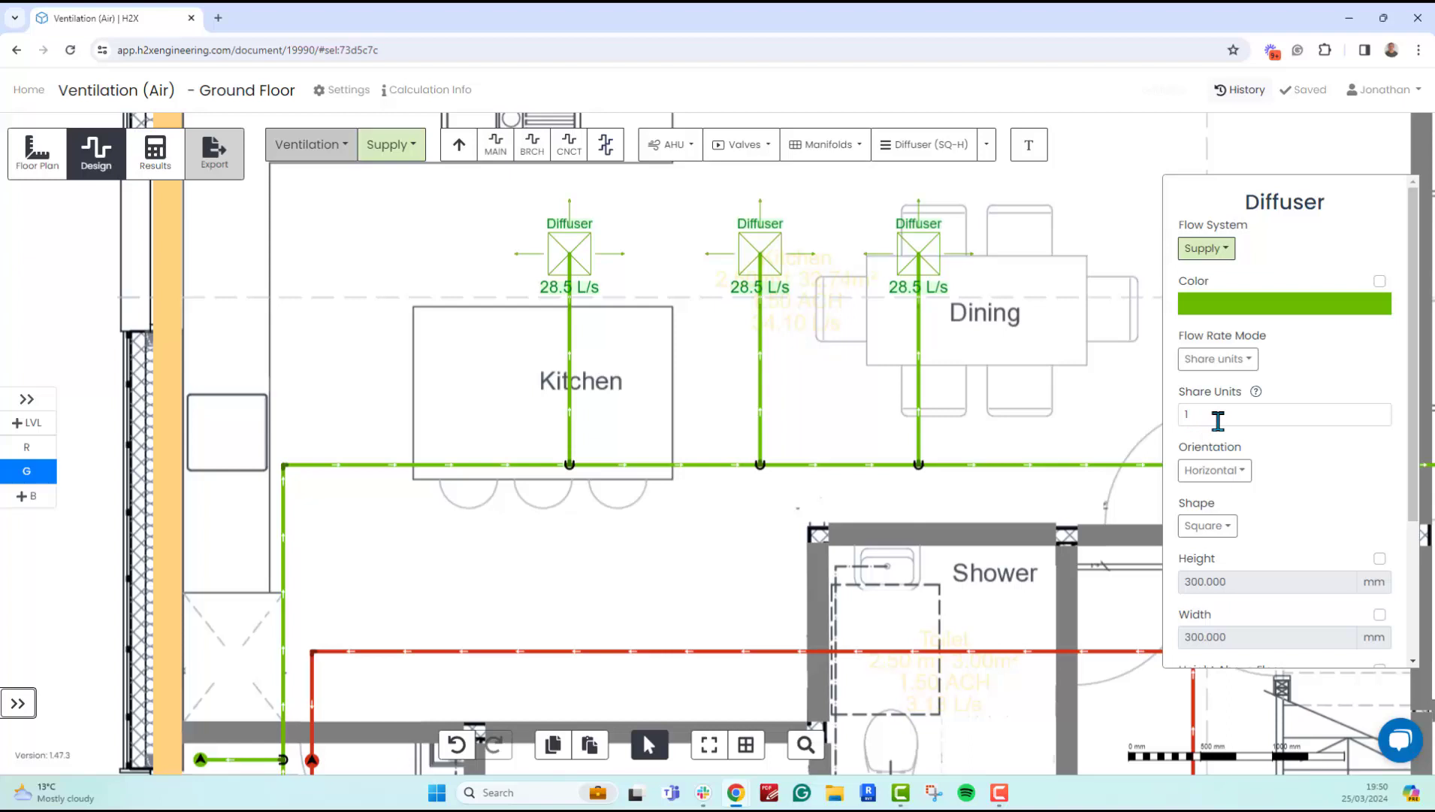
{"action": "double_click", "coordinate": [1184, 417]}
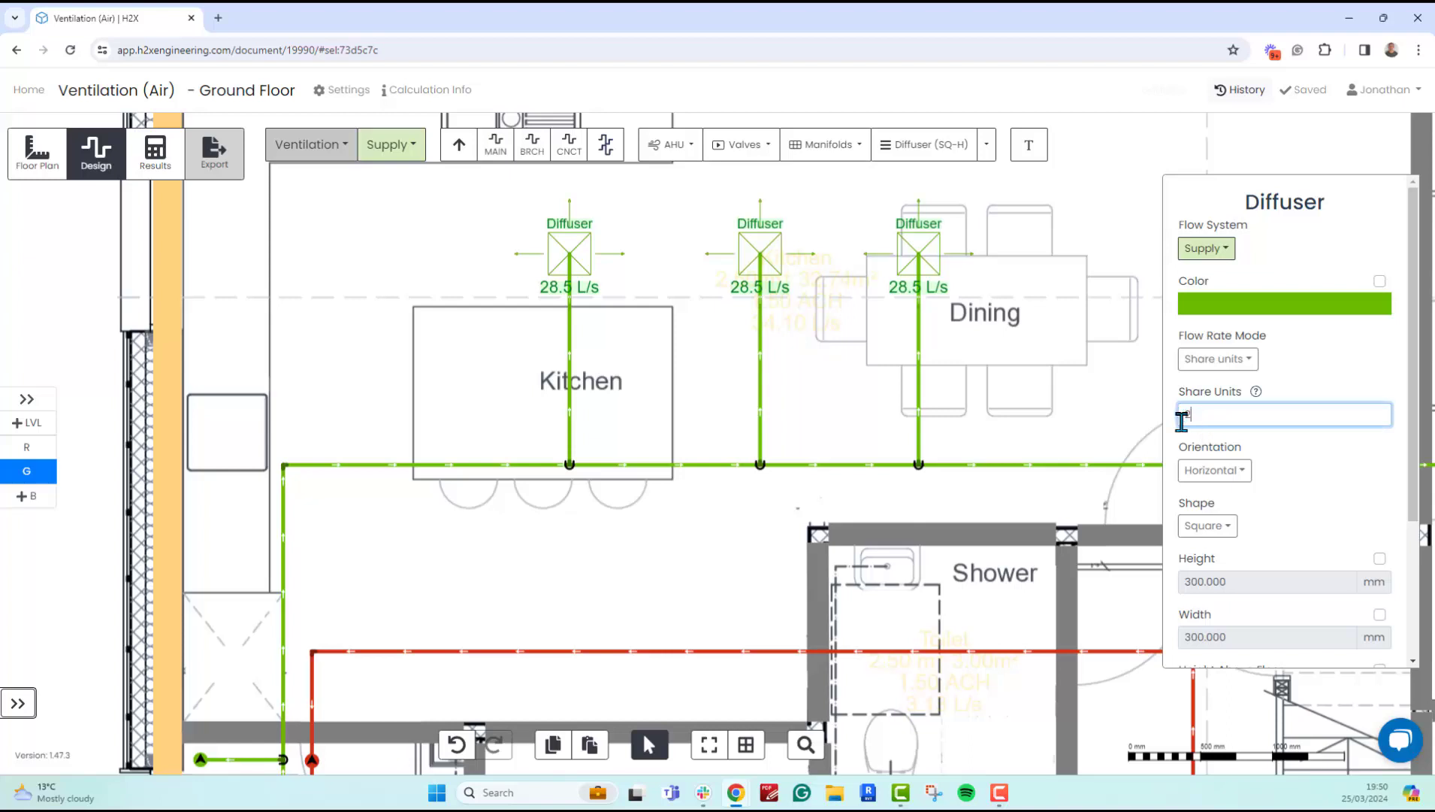
{"action": "type", "text": "2"}
{"action": "left_click", "coordinate": [1354, 441]}
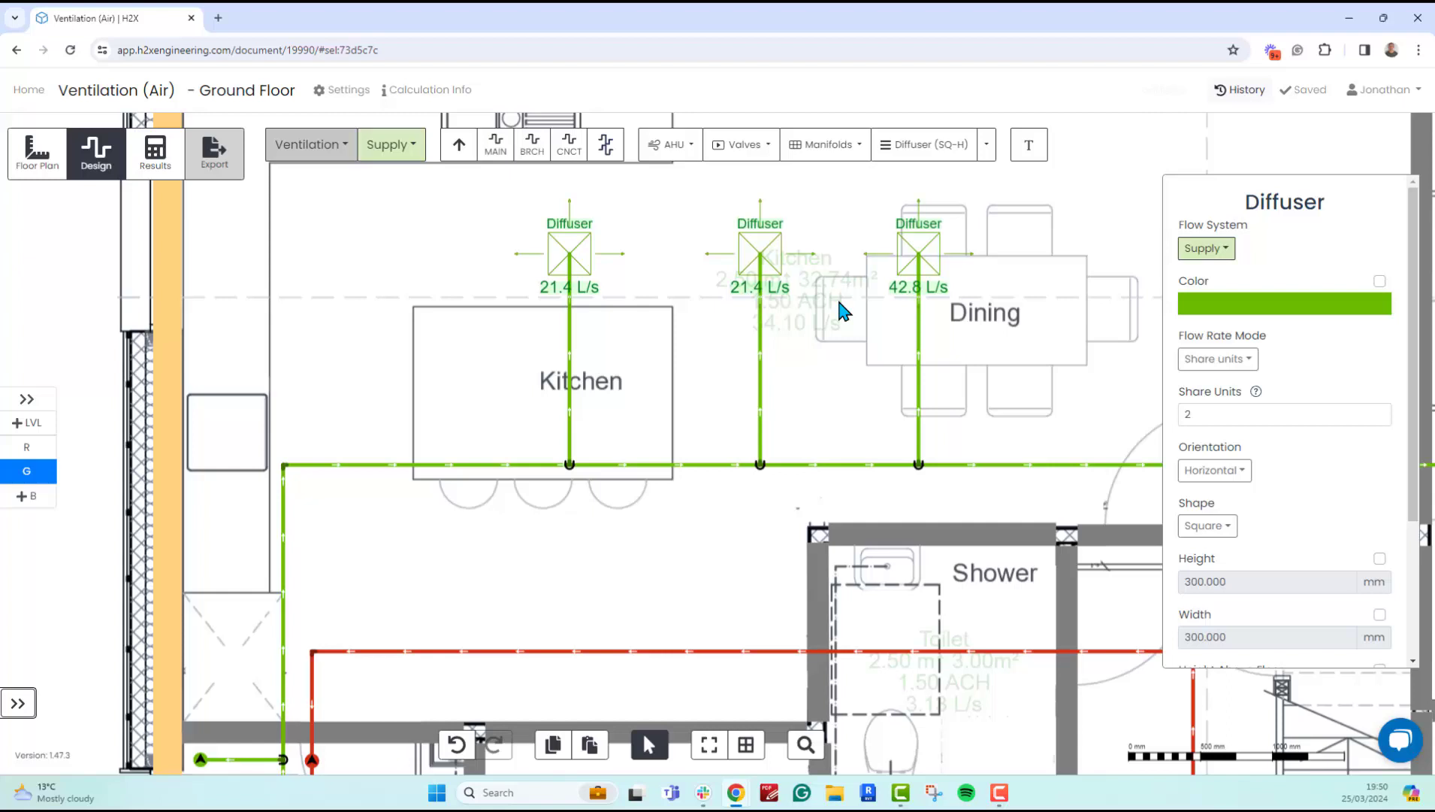
{"action": "left_click_drag", "start_coordinate": [777, 267], "coordinate": [794, 281]}
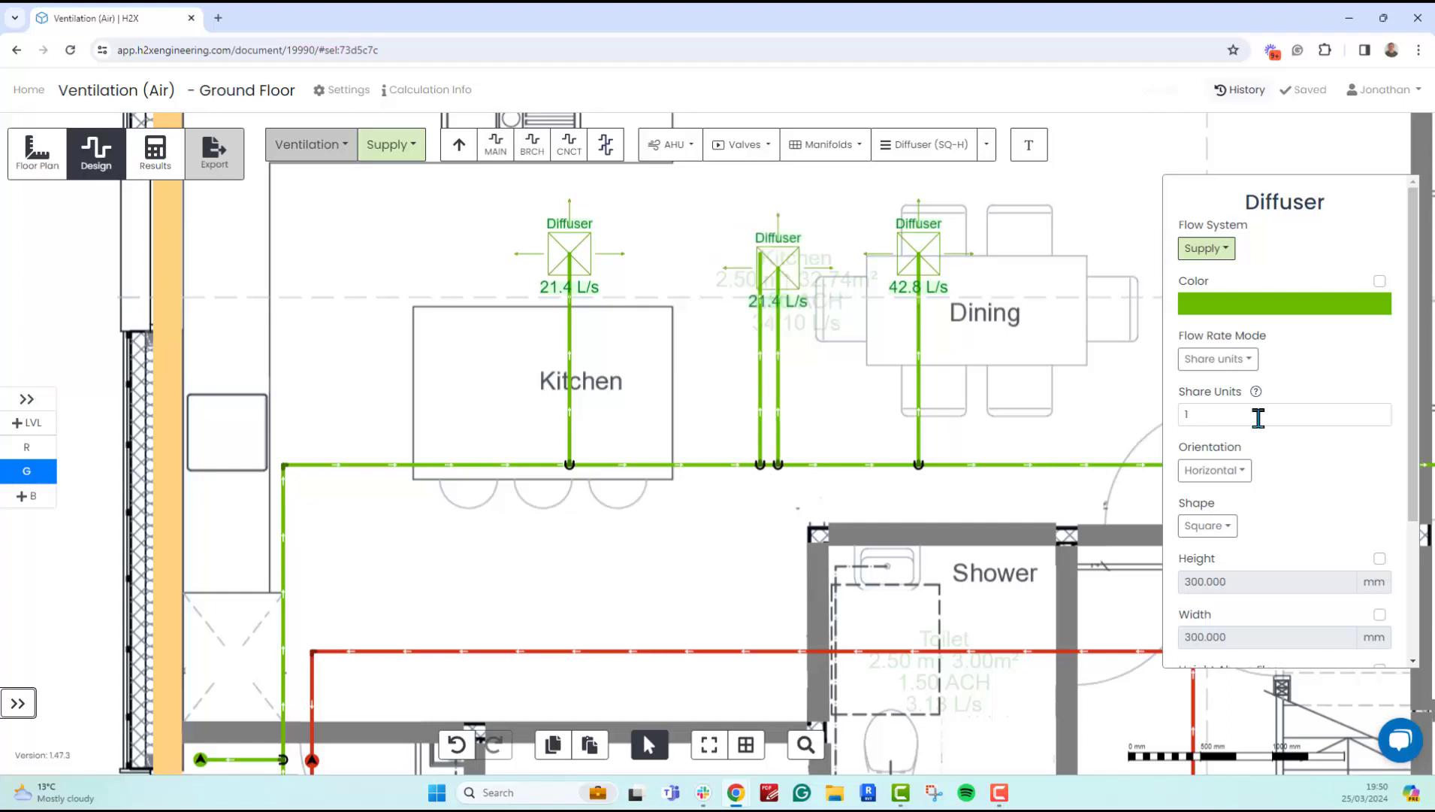
{"action": "key", "text": "ctrl+z"}
{"action": "left_click", "coordinate": [1185, 409]}
{"action": "left_click", "coordinate": [623, 311]}
Edit the left diffuser's Share Units so all three read 28.5 L/s
{"action": "left_click", "coordinate": [578, 265]}
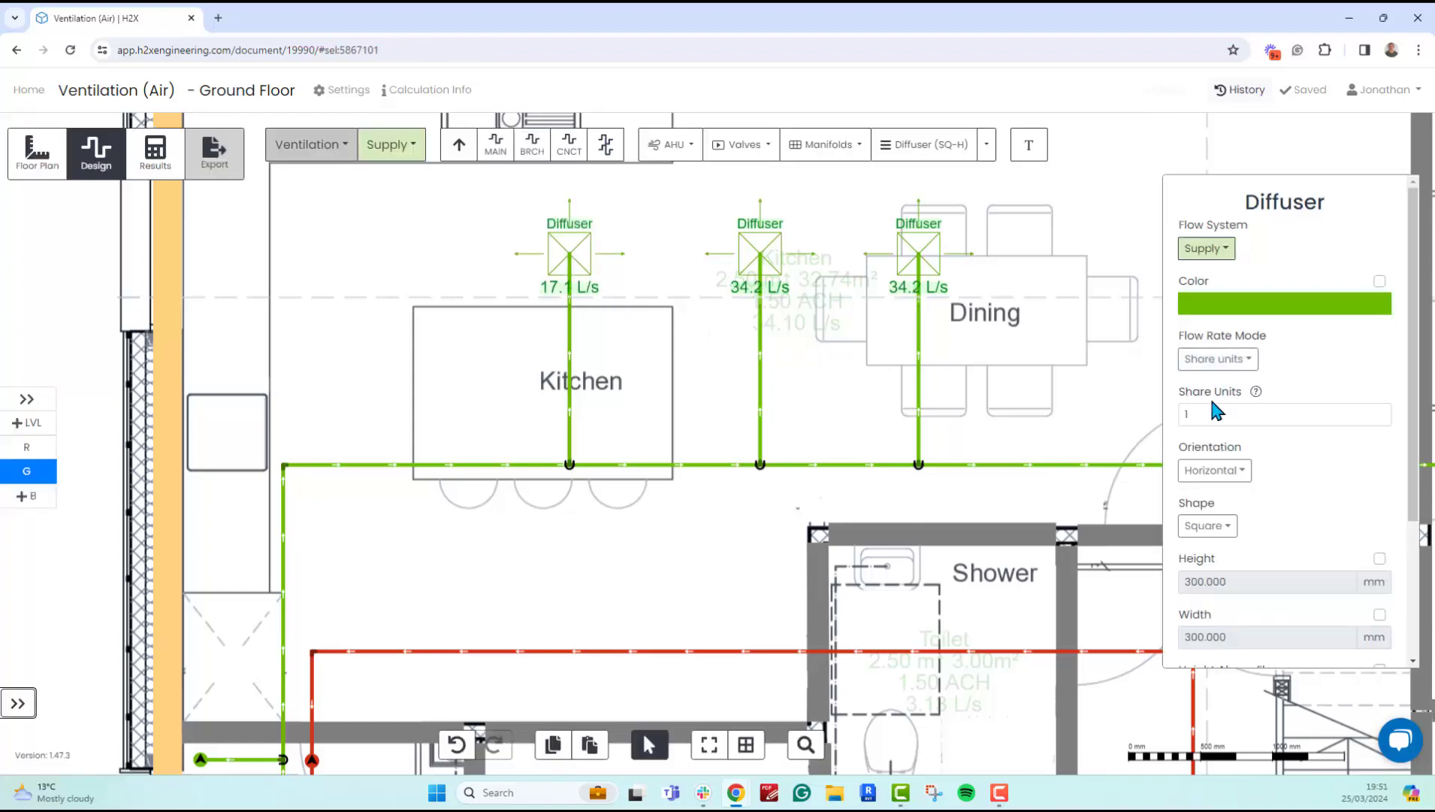
{"action": "double_click", "coordinate": [1181, 415]}
{"action": "type", "text": "2"}
{"action": "left_click", "coordinate": [1067, 429]}
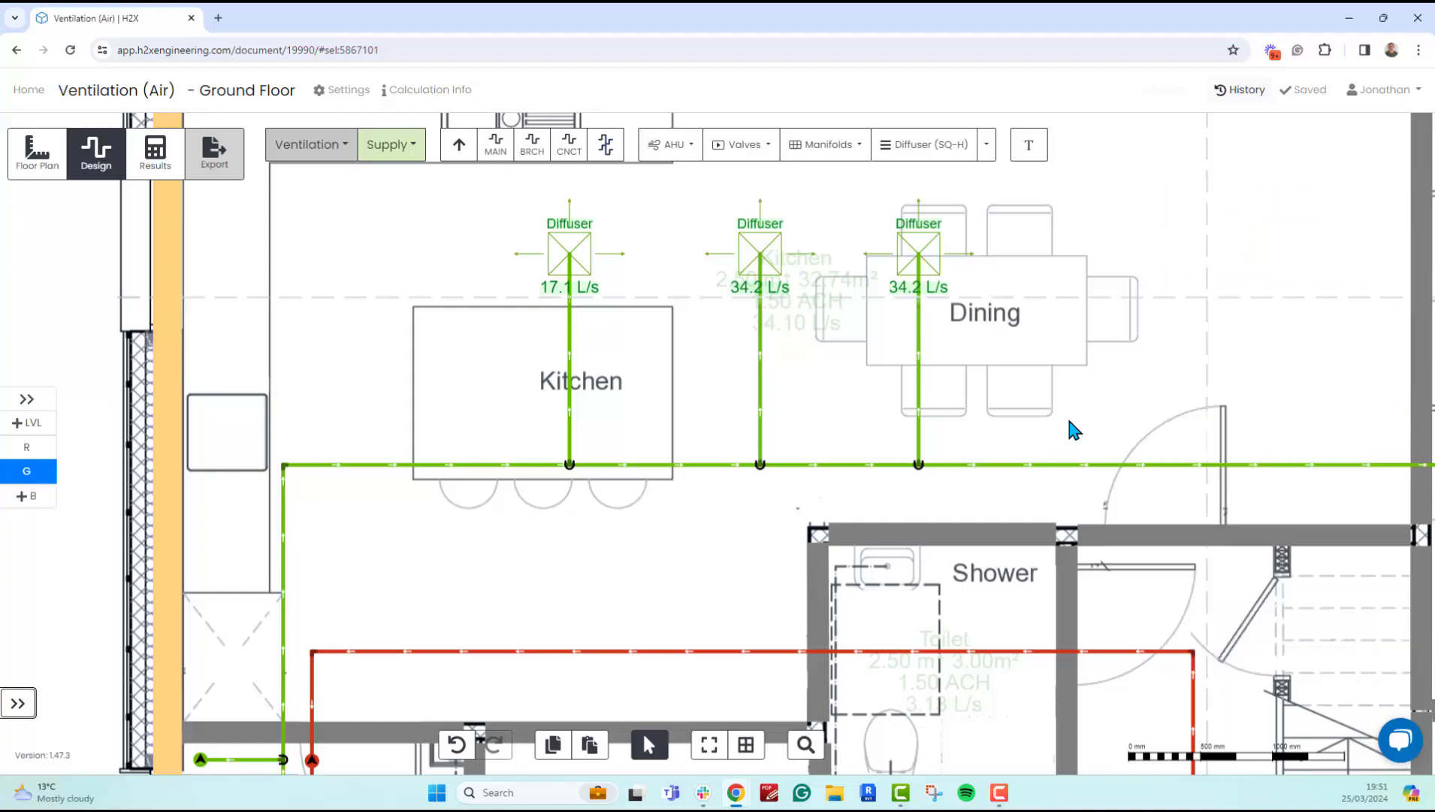
{"action": "left_click", "coordinate": [563, 257]}
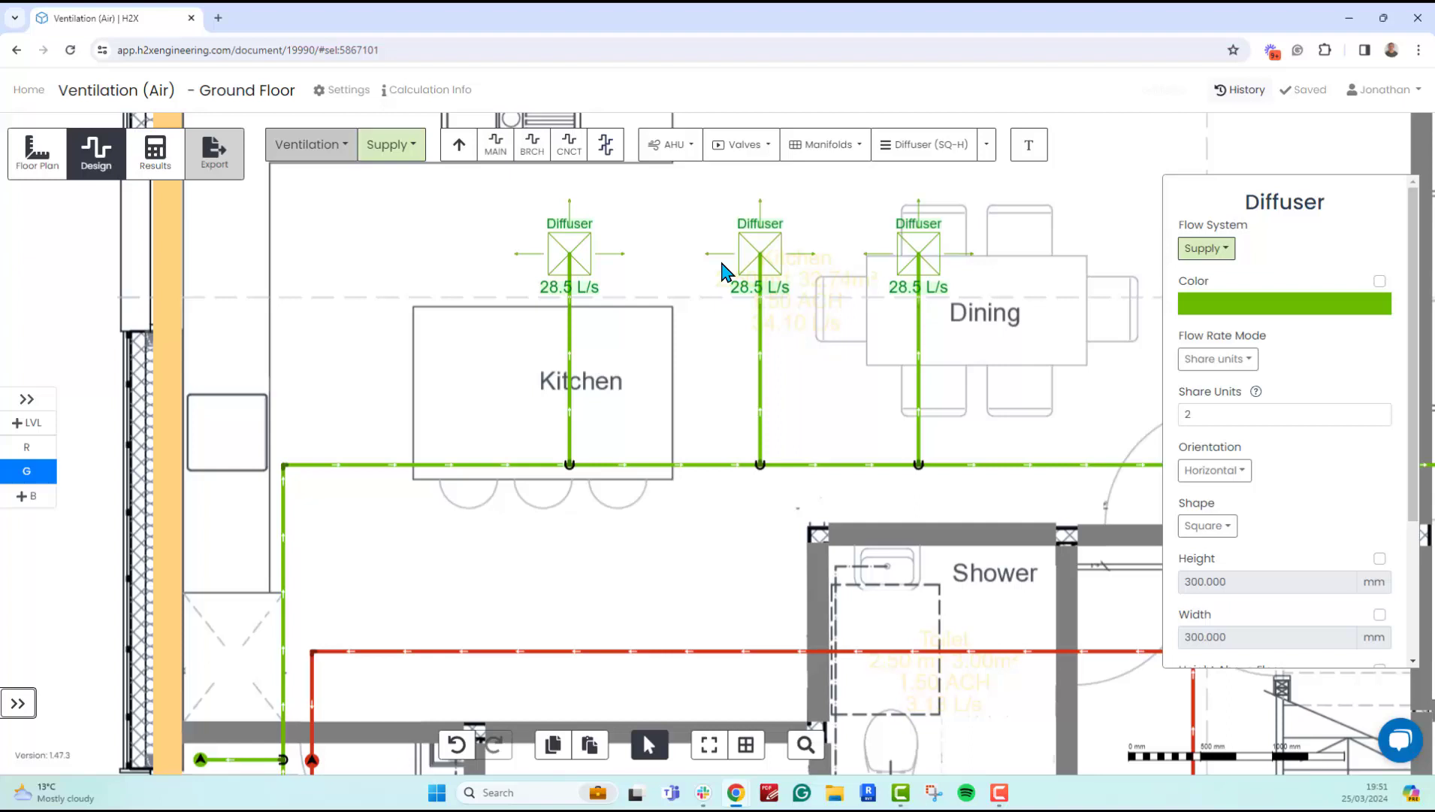
Set the kitchen diffuser to Manual at 5 L/s, then to 50% Percentage of load
{"action": "left_click", "coordinate": [1238, 359]}
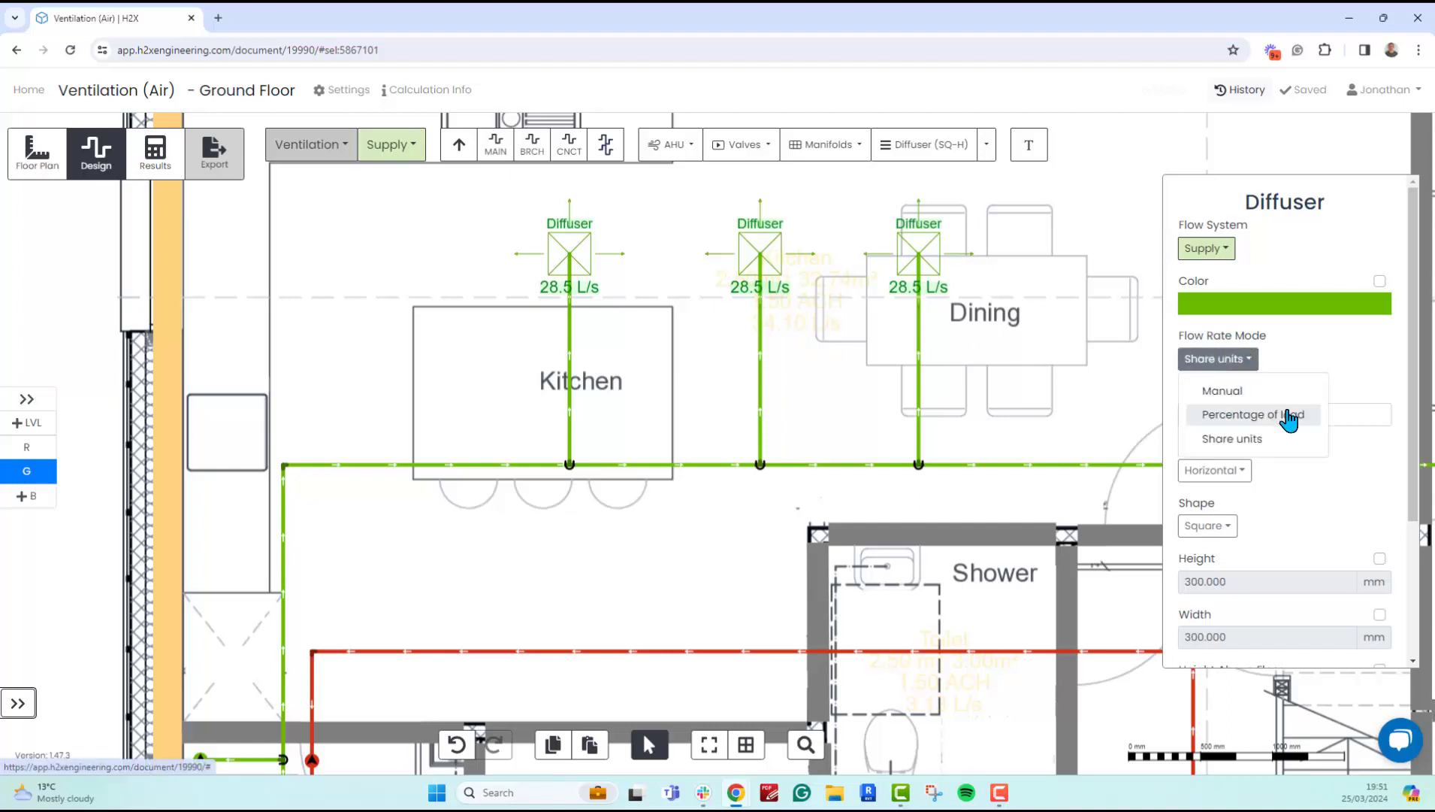
{"action": "left_click", "coordinate": [1228, 391]}
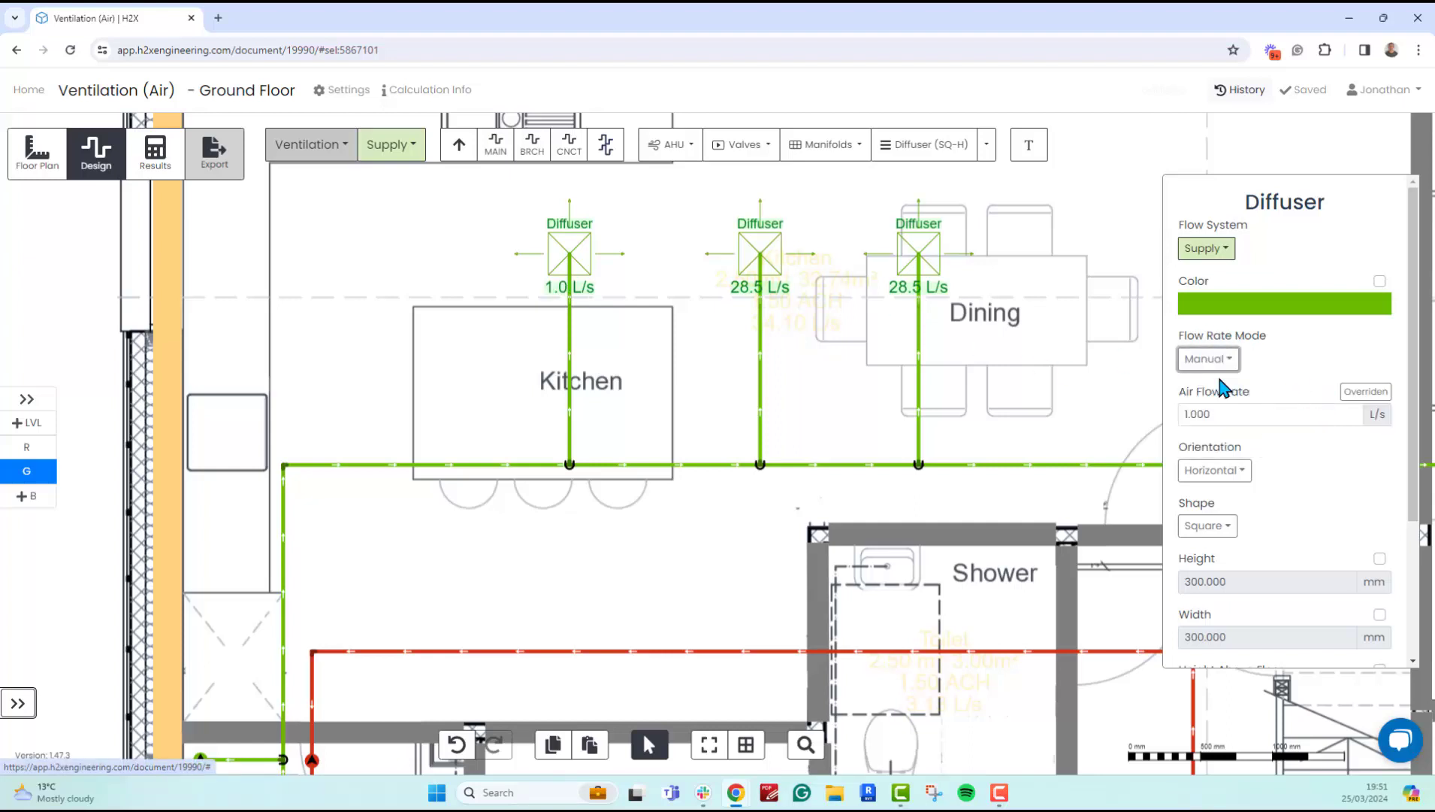
{"action": "left_click", "coordinate": [1208, 413]}
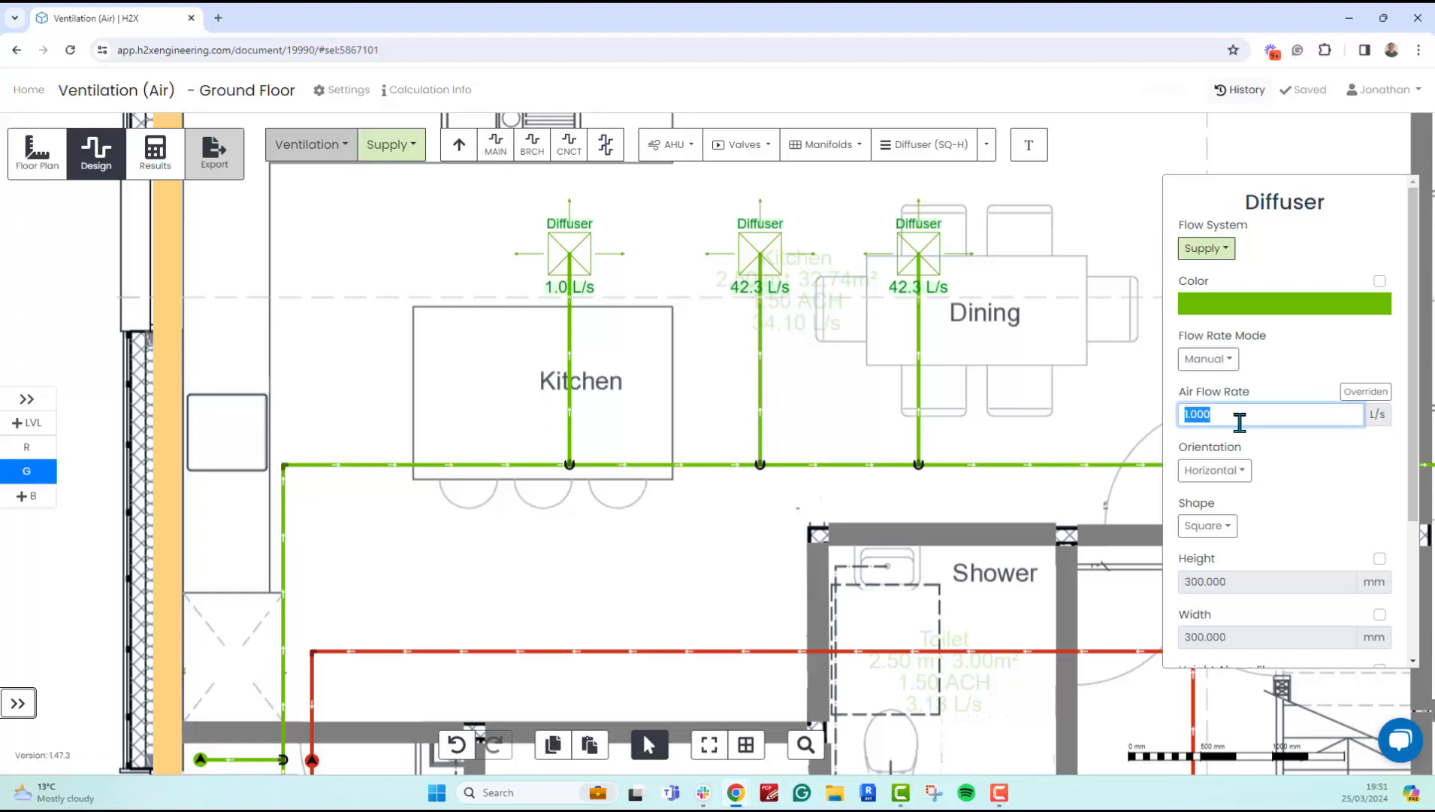
{"action": "type", "text": "5"}
{"action": "left_click", "coordinate": [1321, 371]}
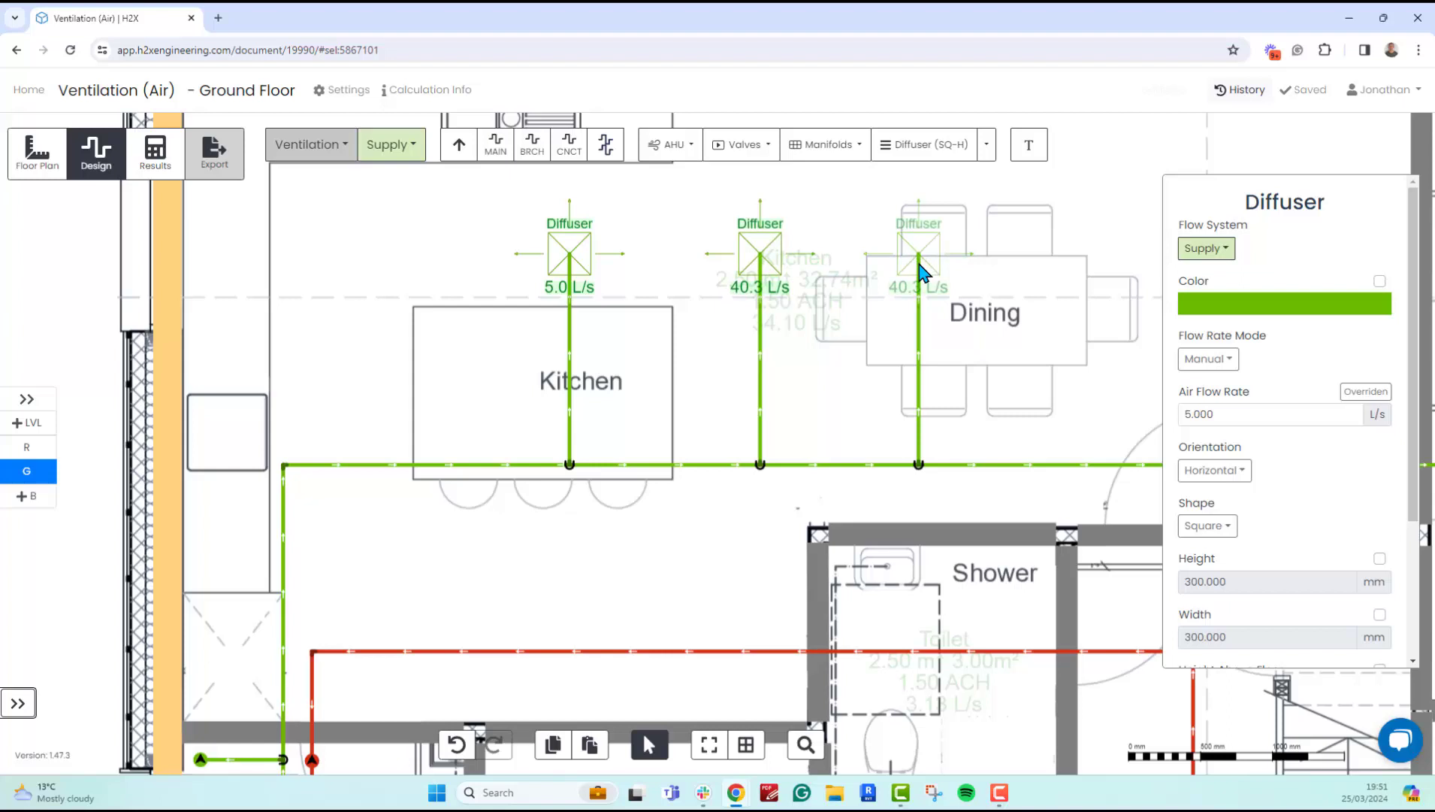
{"action": "left_click", "coordinate": [1212, 359]}
{"action": "left_click", "coordinate": [1266, 419]}
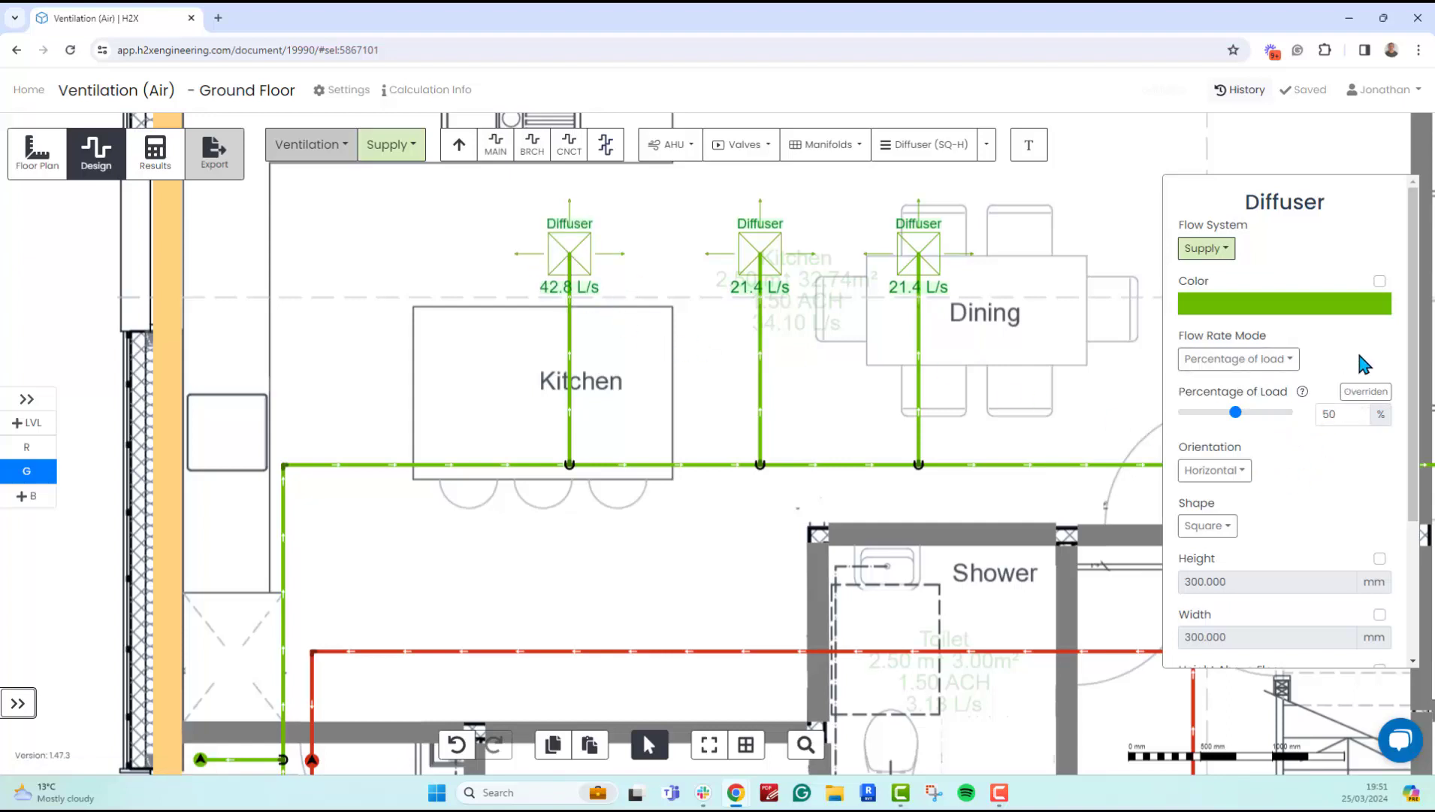
{"action": "scroll", "coordinate": [1412, 426], "scroll_direction": "down", "scroll_amount": 1}
{"action": "left_click_drag", "start_coordinate": [1413, 427], "coordinate": [1414, 455]}
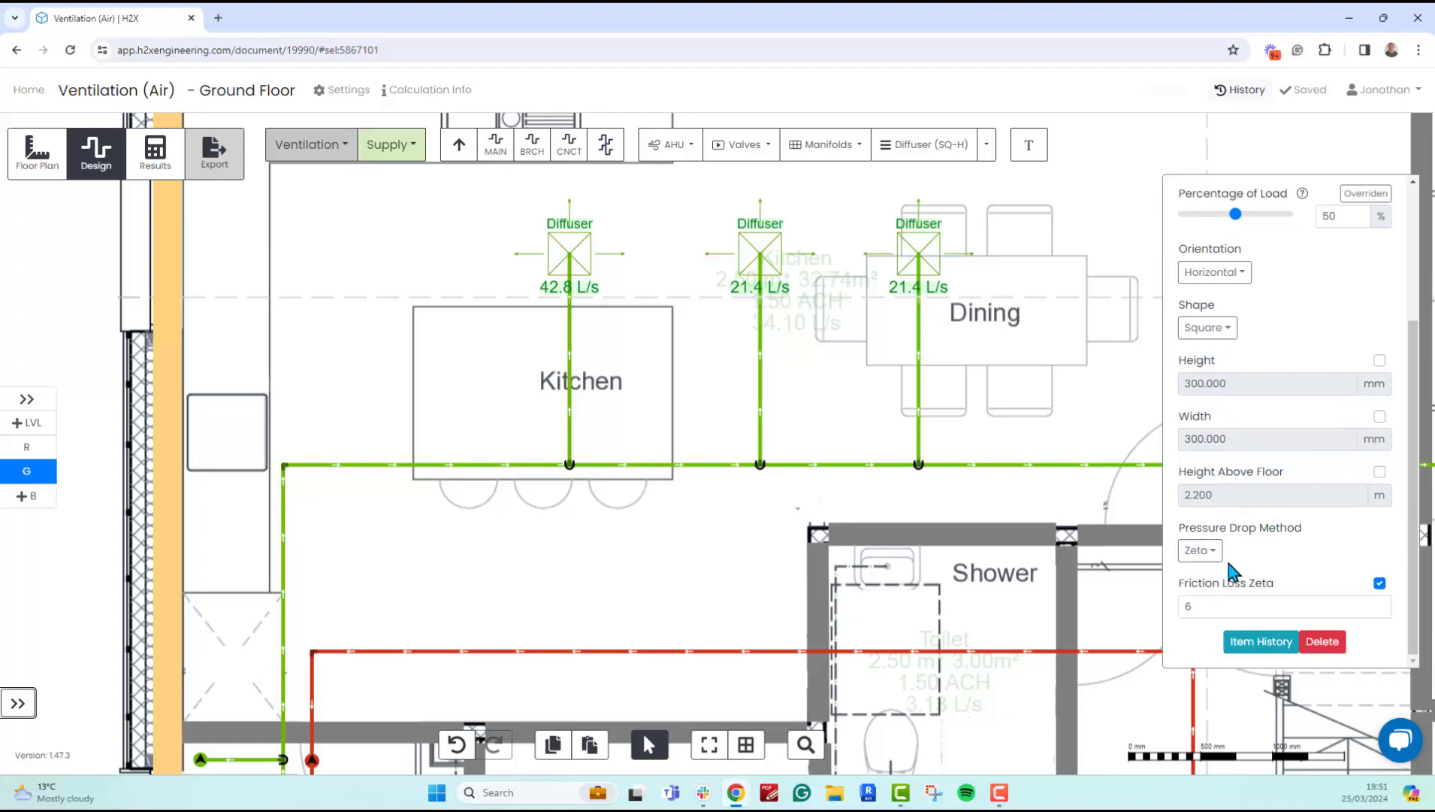
Switch the diffuser's Pressure Drop Method to Fixed at 10 Pa
{"action": "left_click", "coordinate": [1203, 552]}
{"action": "left_click", "coordinate": [1227, 616]}
{"action": "double_click", "coordinate": [1212, 607]}
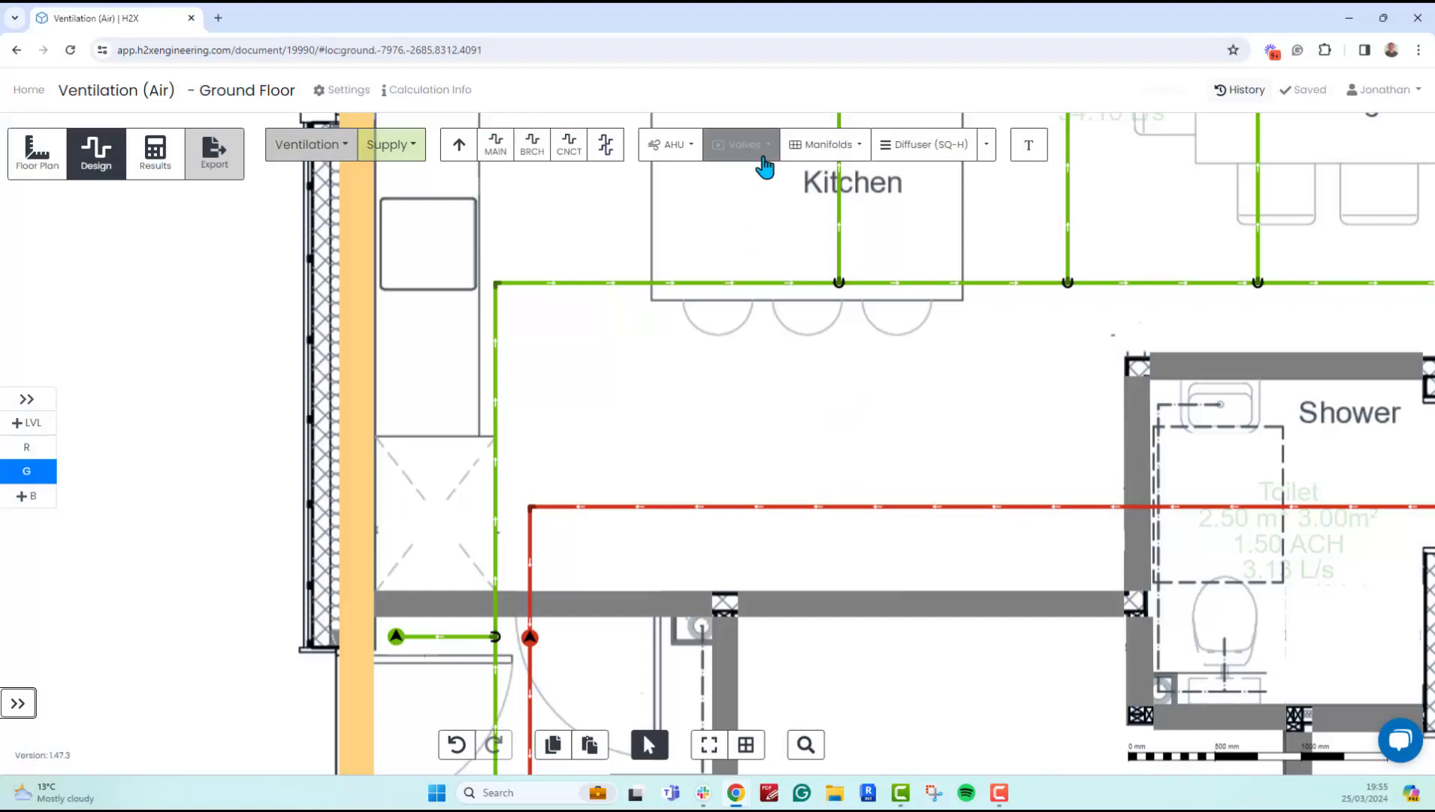
Place 0.4-zeta attenuators on the green supply and red extract ducts near the kitchen
{"action": "left_click", "coordinate": [764, 161]}
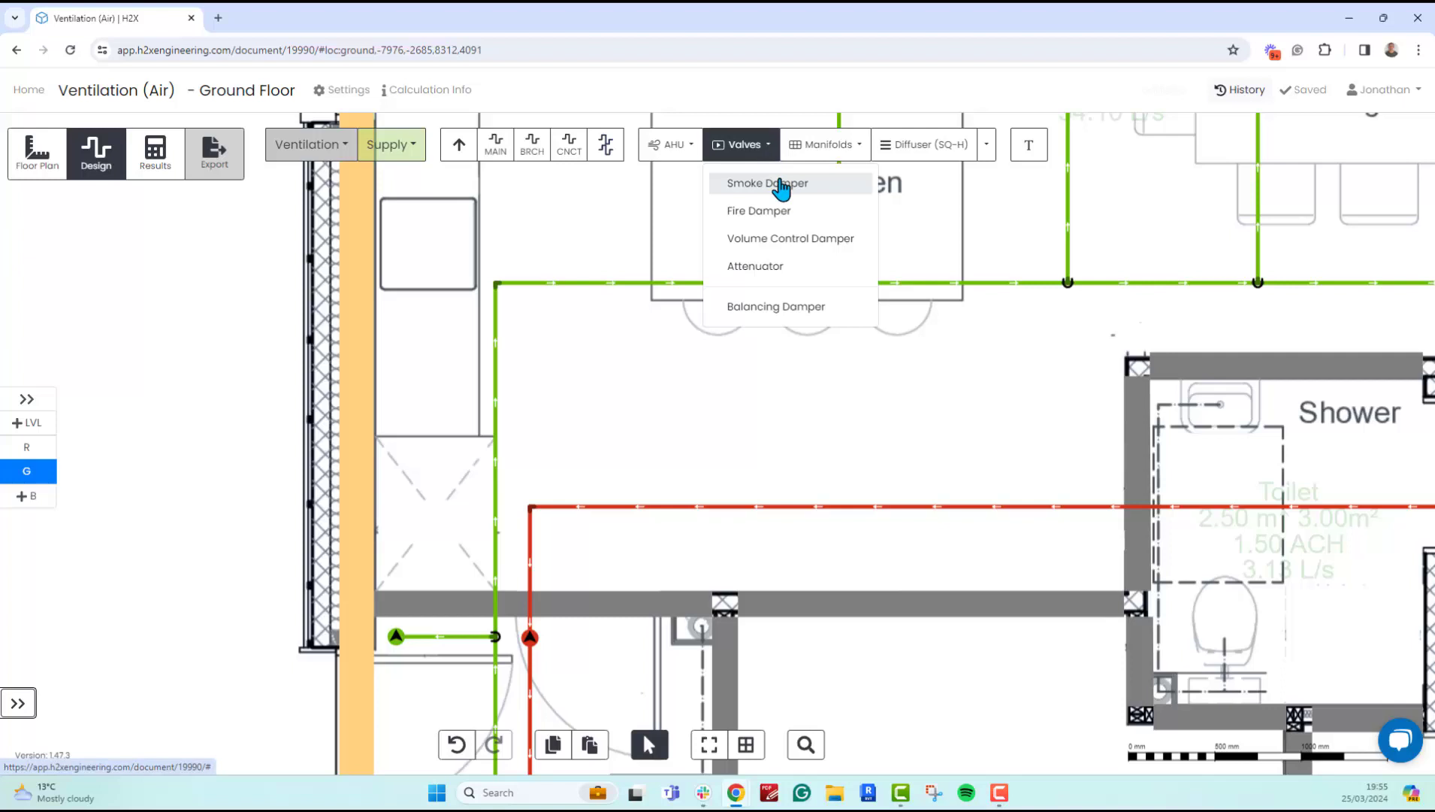
{"action": "left_click", "coordinate": [797, 271]}
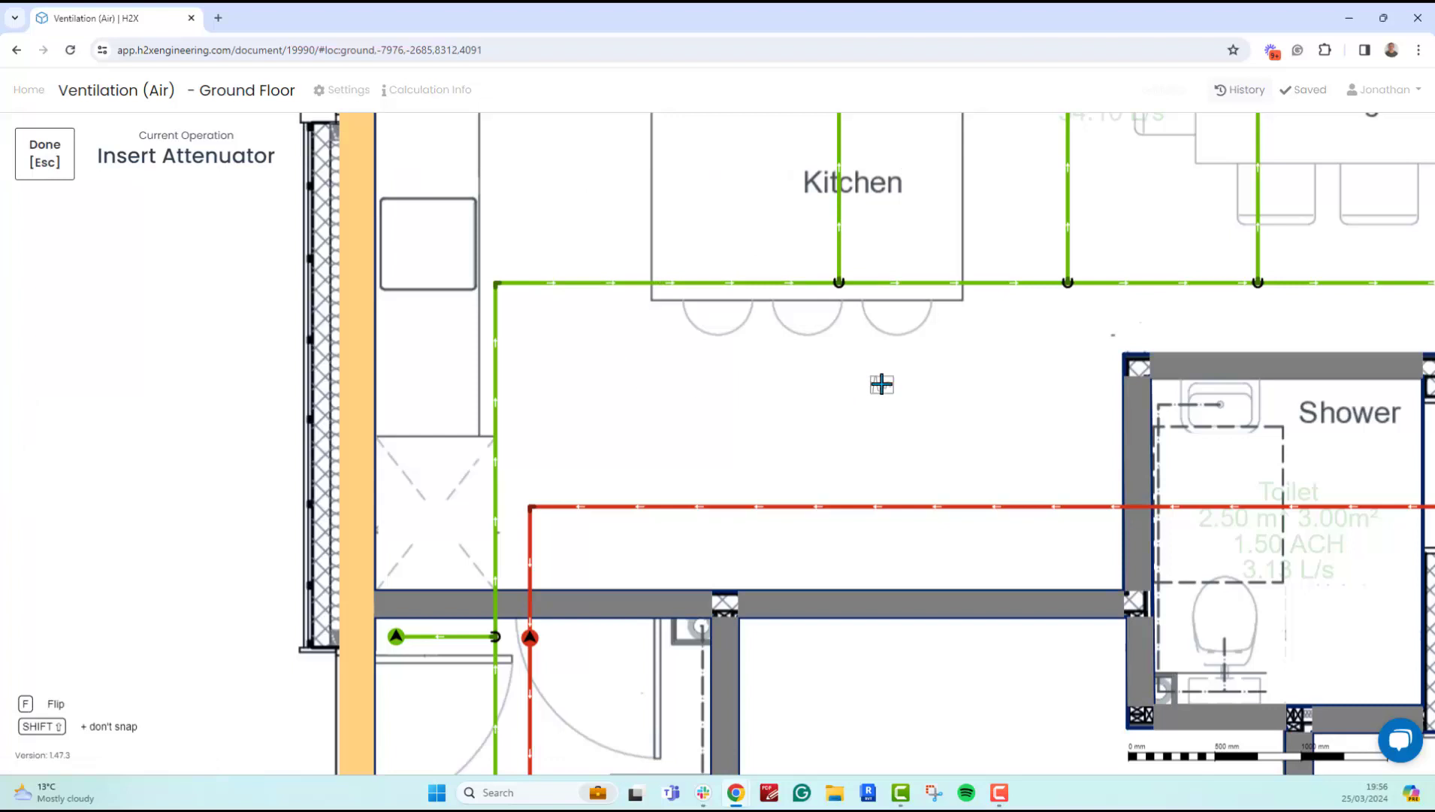
{"action": "scroll", "coordinate": [627, 342], "scroll_direction": "up", "scroll_amount": 1}
{"action": "scroll", "coordinate": [598, 326], "scroll_direction": "up", "scroll_amount": 1}
{"action": "scroll", "coordinate": [592, 293], "scroll_direction": "up", "scroll_amount": 1}
{"action": "scroll", "coordinate": [602, 376], "scroll_direction": "up", "scroll_amount": 2}
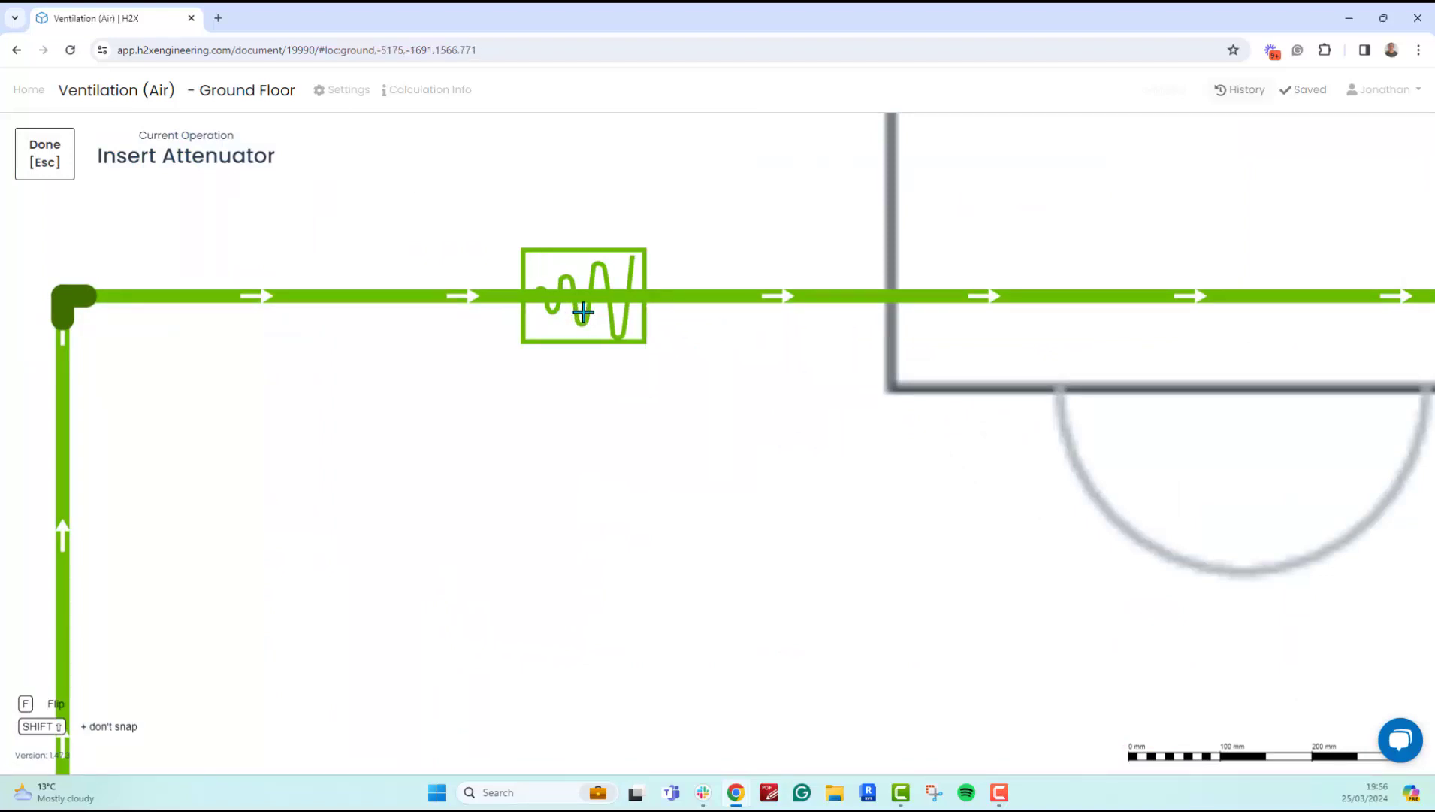
{"action": "scroll", "coordinate": [583, 311], "scroll_direction": "down", "scroll_amount": 2}
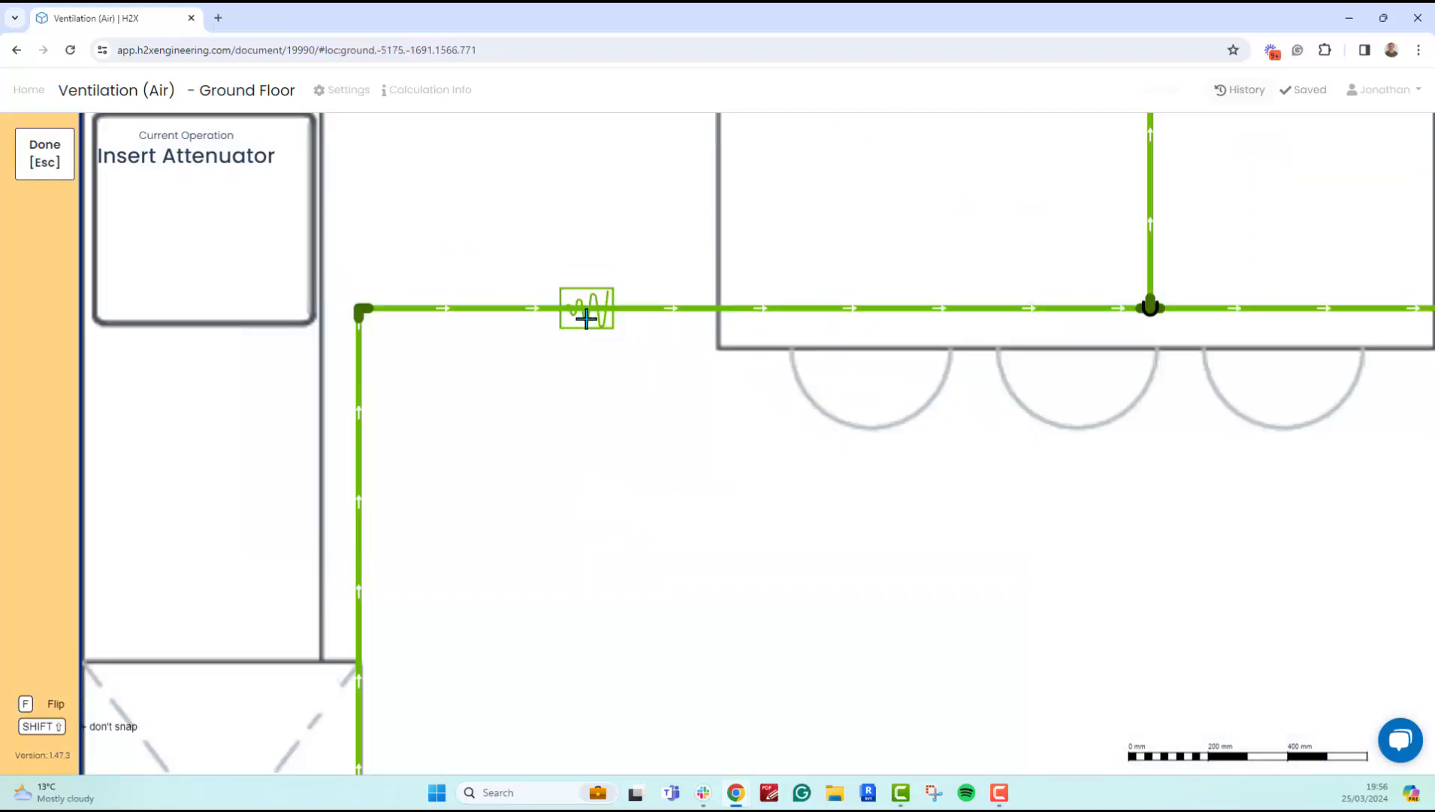
{"action": "scroll", "coordinate": [586, 318], "scroll_direction": "down", "scroll_amount": 3}
{"action": "left_click_drag", "start_coordinate": [660, 478], "coordinate": [658, 324]}
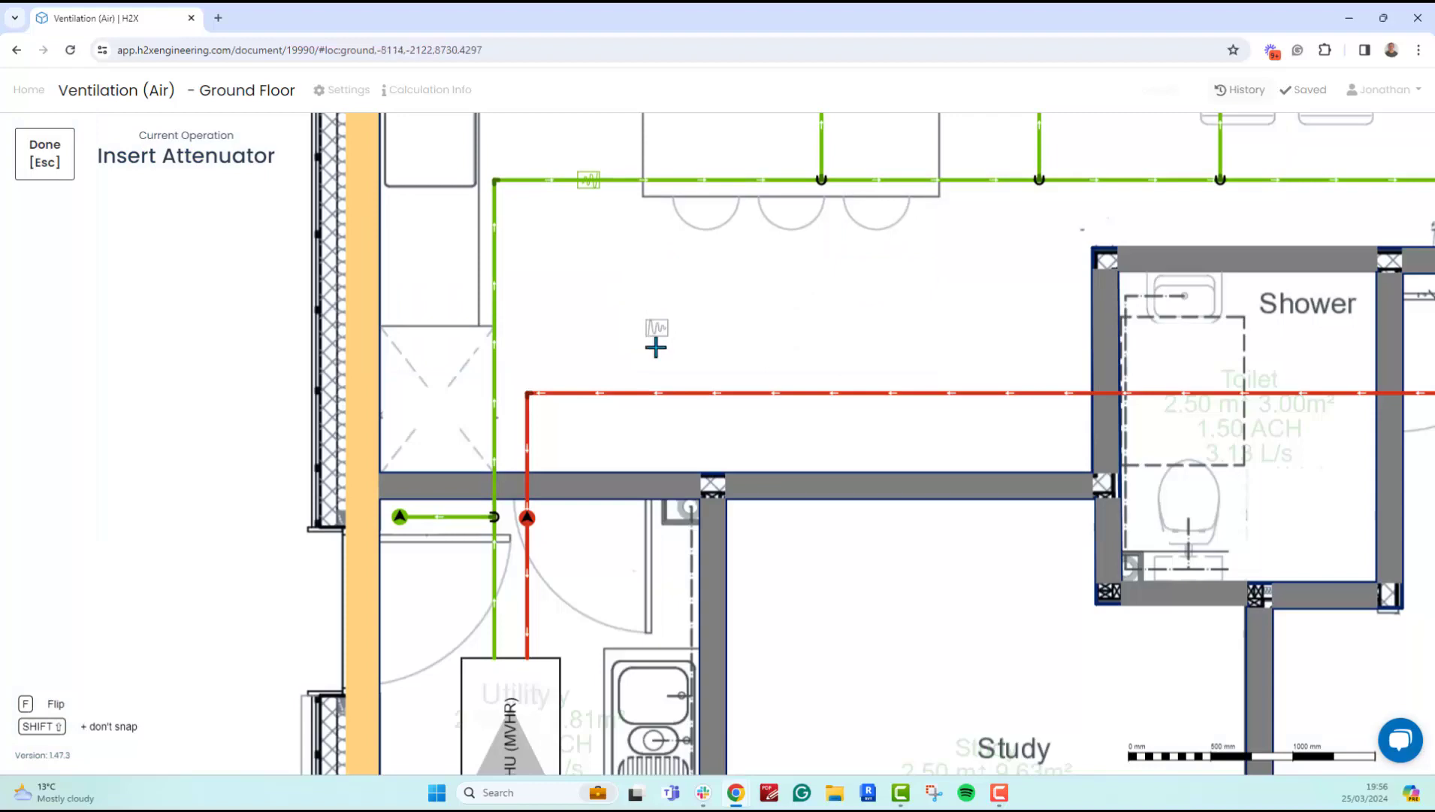
{"action": "scroll", "coordinate": [648, 390], "scroll_direction": "up", "scroll_amount": 3}
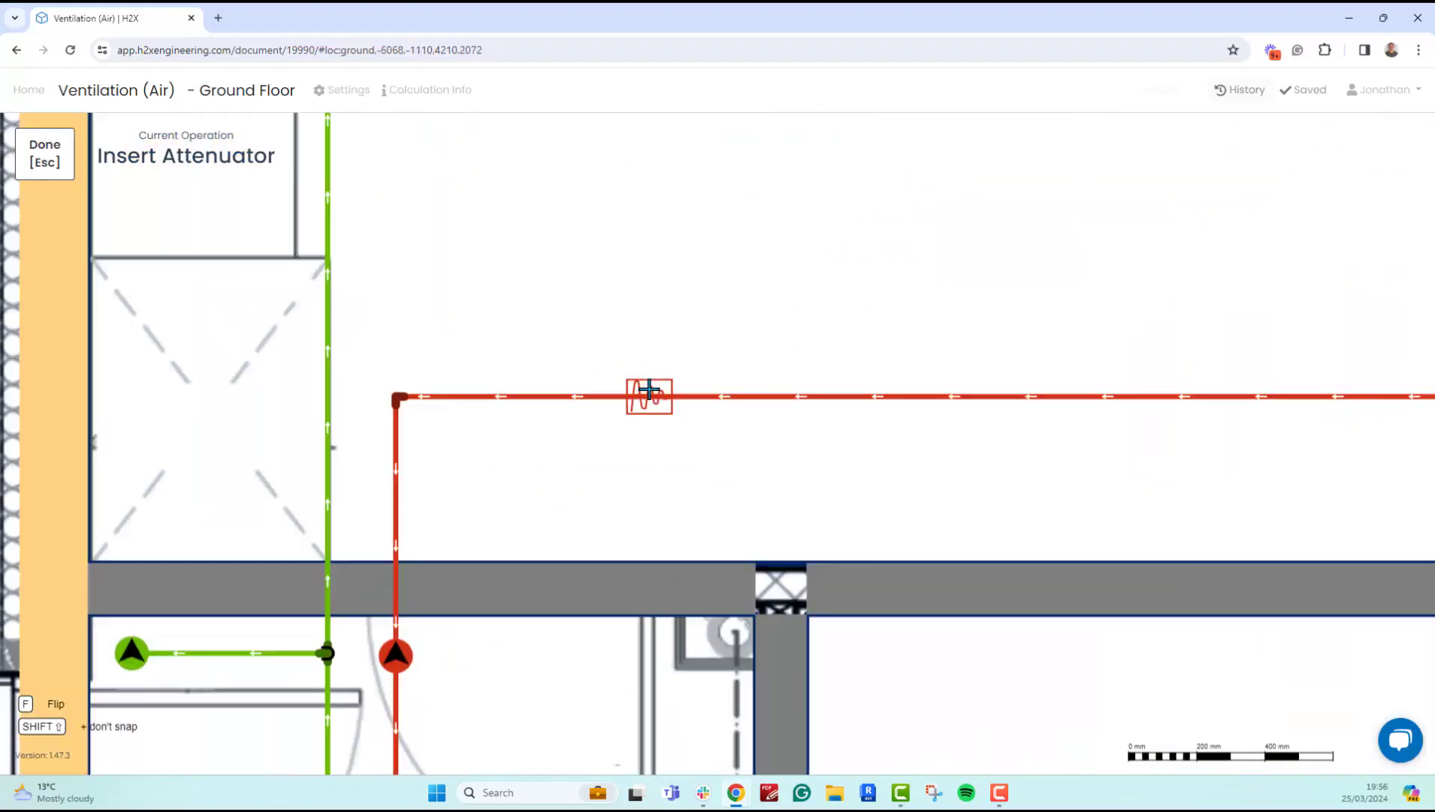
{"action": "left_click", "coordinate": [649, 390]}
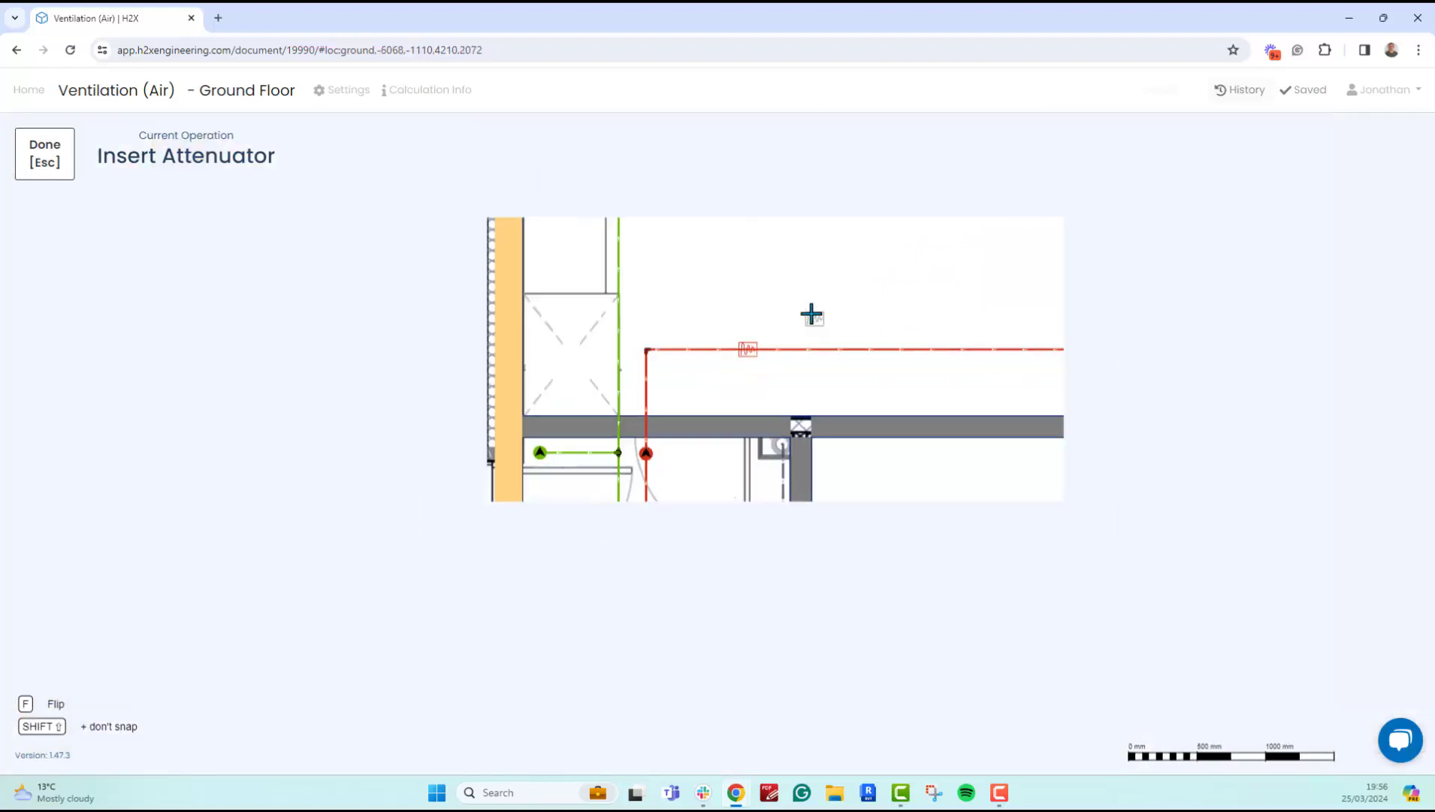
{"action": "scroll", "coordinate": [807, 326], "scroll_direction": "down", "scroll_amount": 3}
{"action": "left_click", "coordinate": [725, 295]}
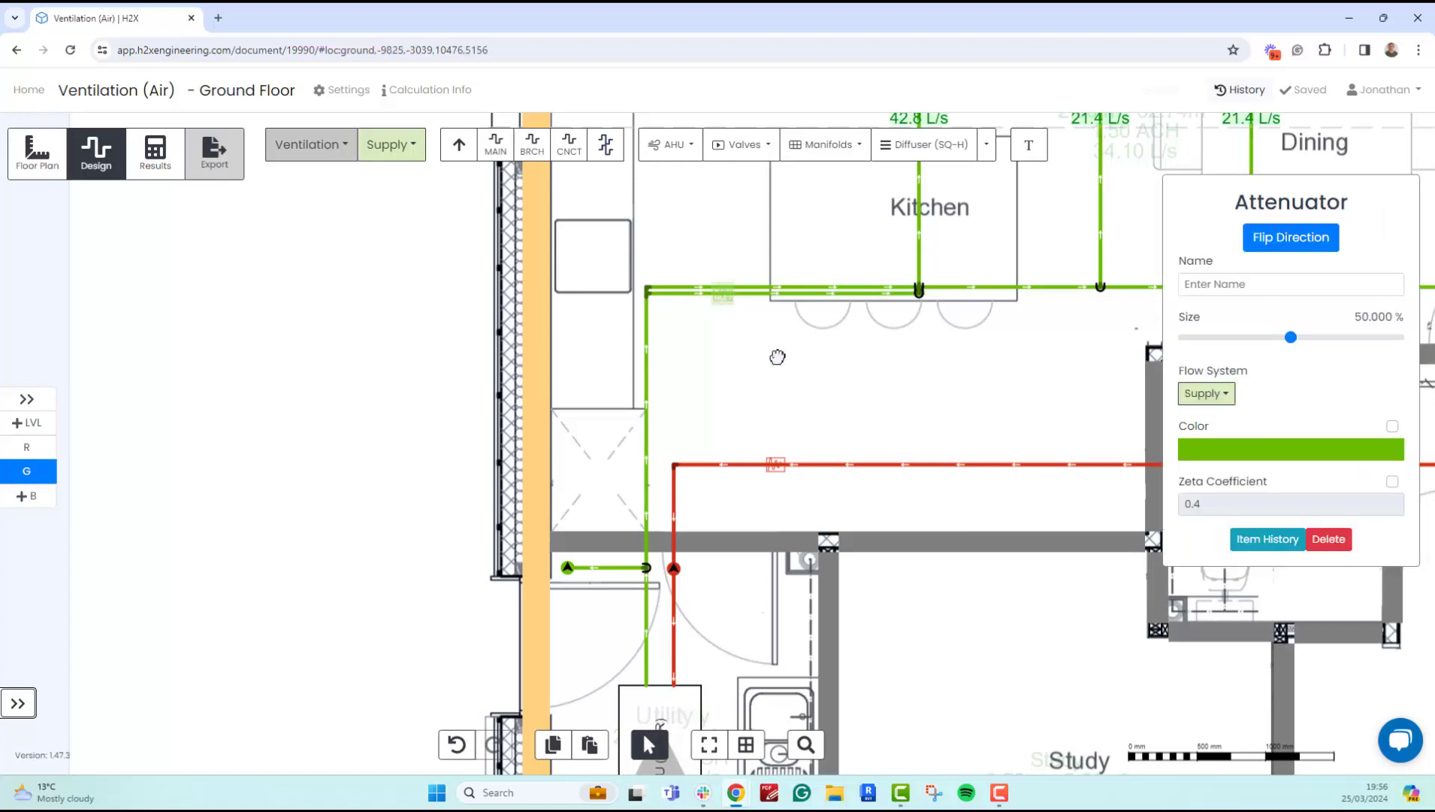
Undo the accidental move and flip the supply attenuator's direction, leaving it unnamed
{"action": "key", "text": "ctrl+z"}
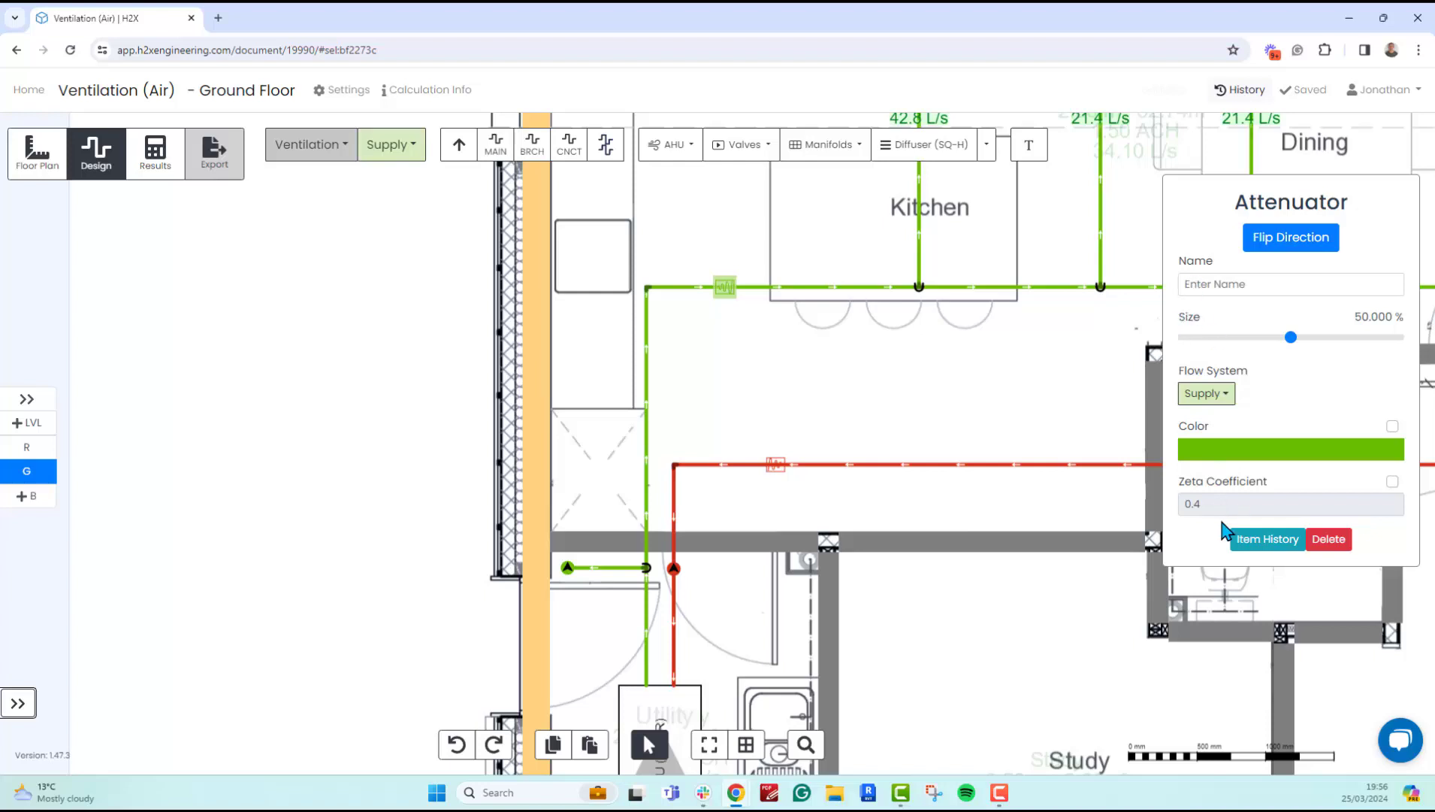
{"action": "scroll", "coordinate": [740, 280], "scroll_direction": "up", "scroll_amount": 3}
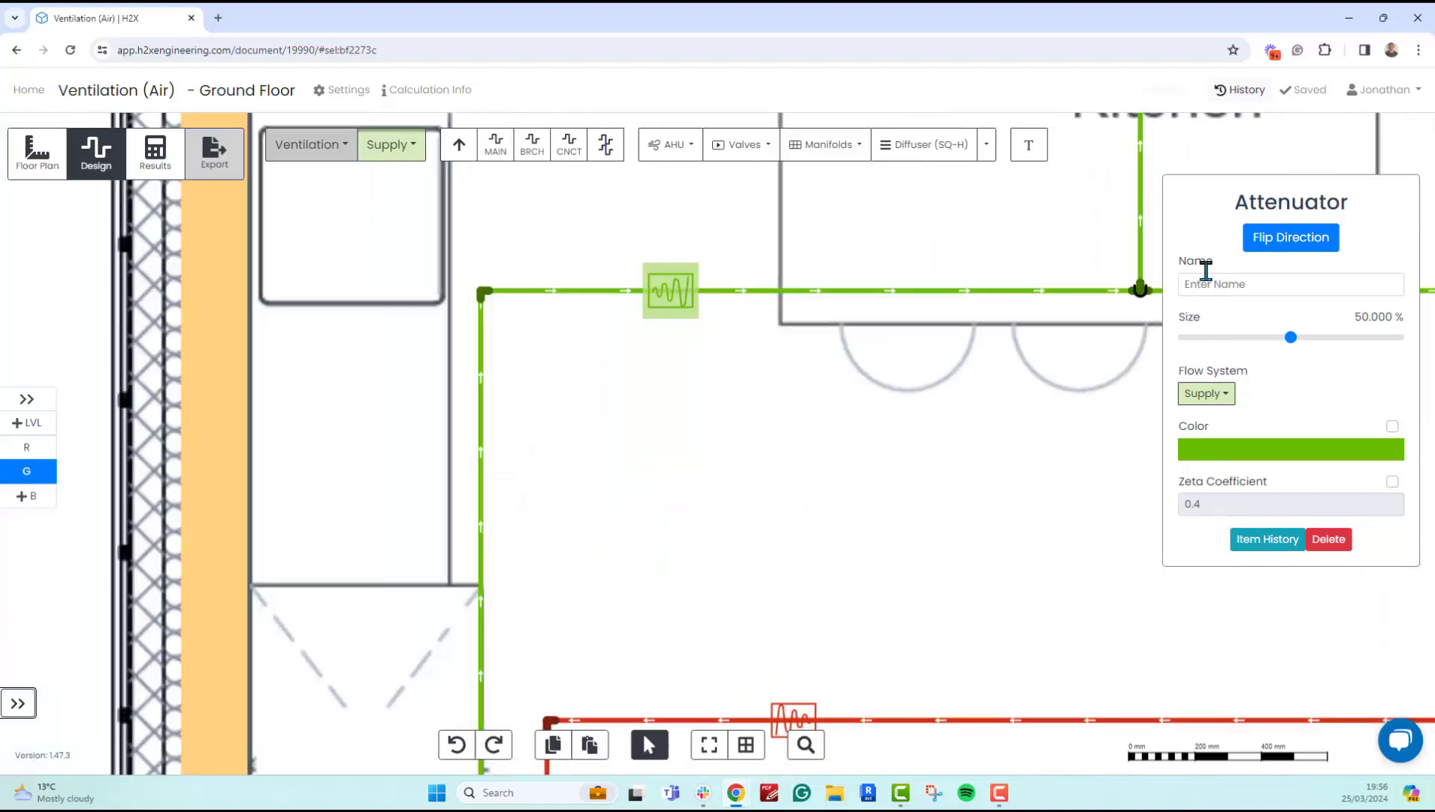
{"action": "left_click", "coordinate": [1264, 243]}
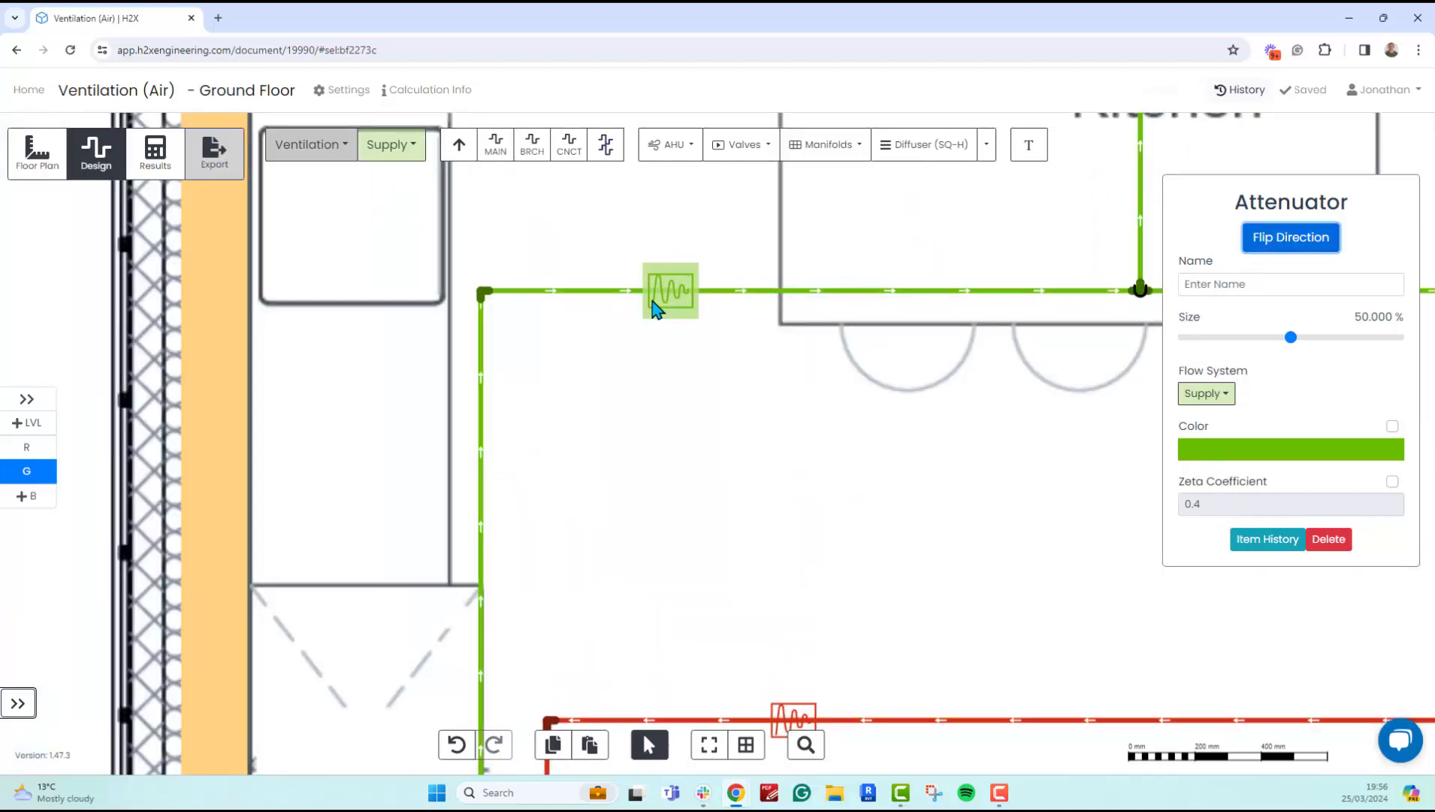
{"action": "left_click", "coordinate": [1208, 289]}
{"action": "left_click", "coordinate": [1222, 267]}
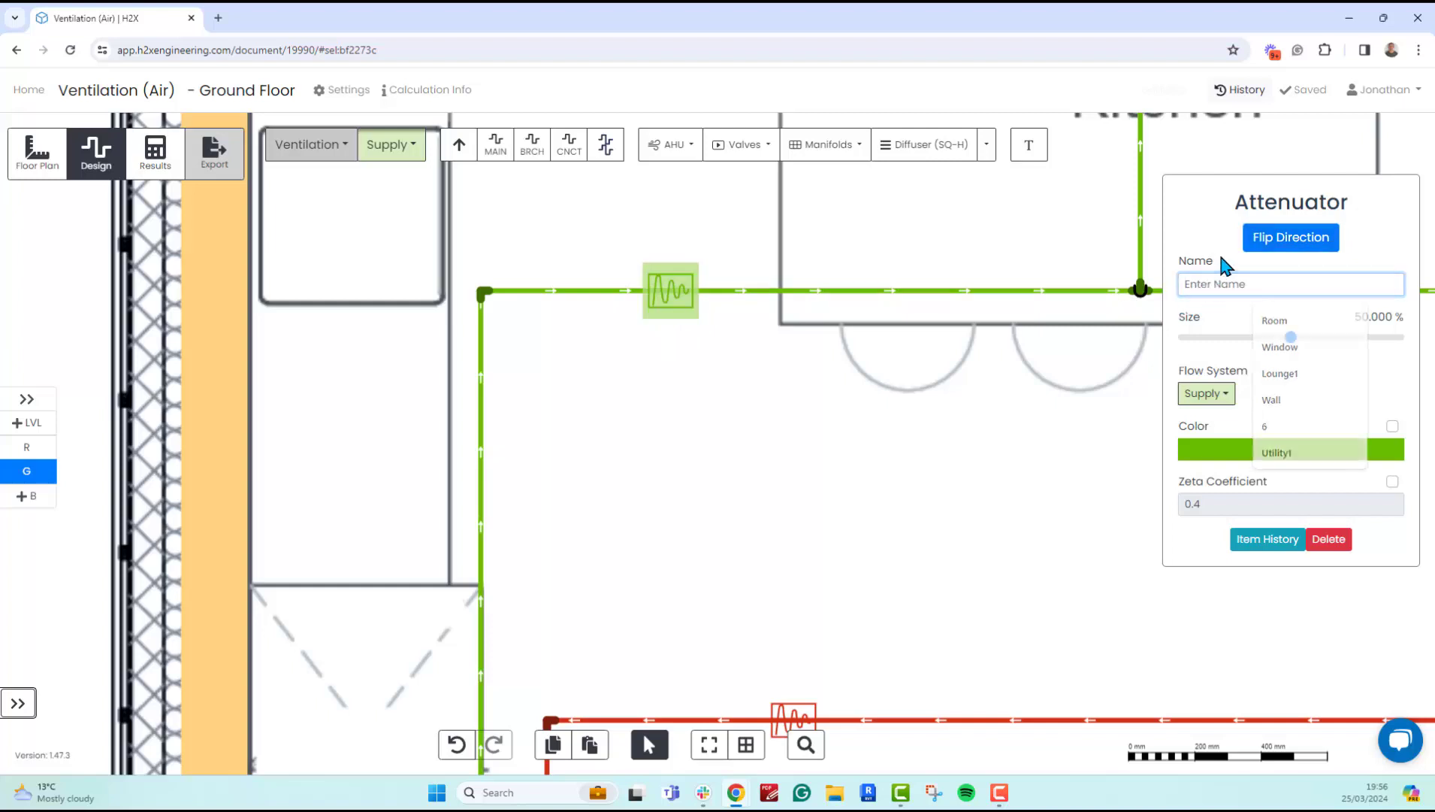
{"action": "left_click", "coordinate": [813, 391]}
{"action": "left_click", "coordinate": [741, 143]}
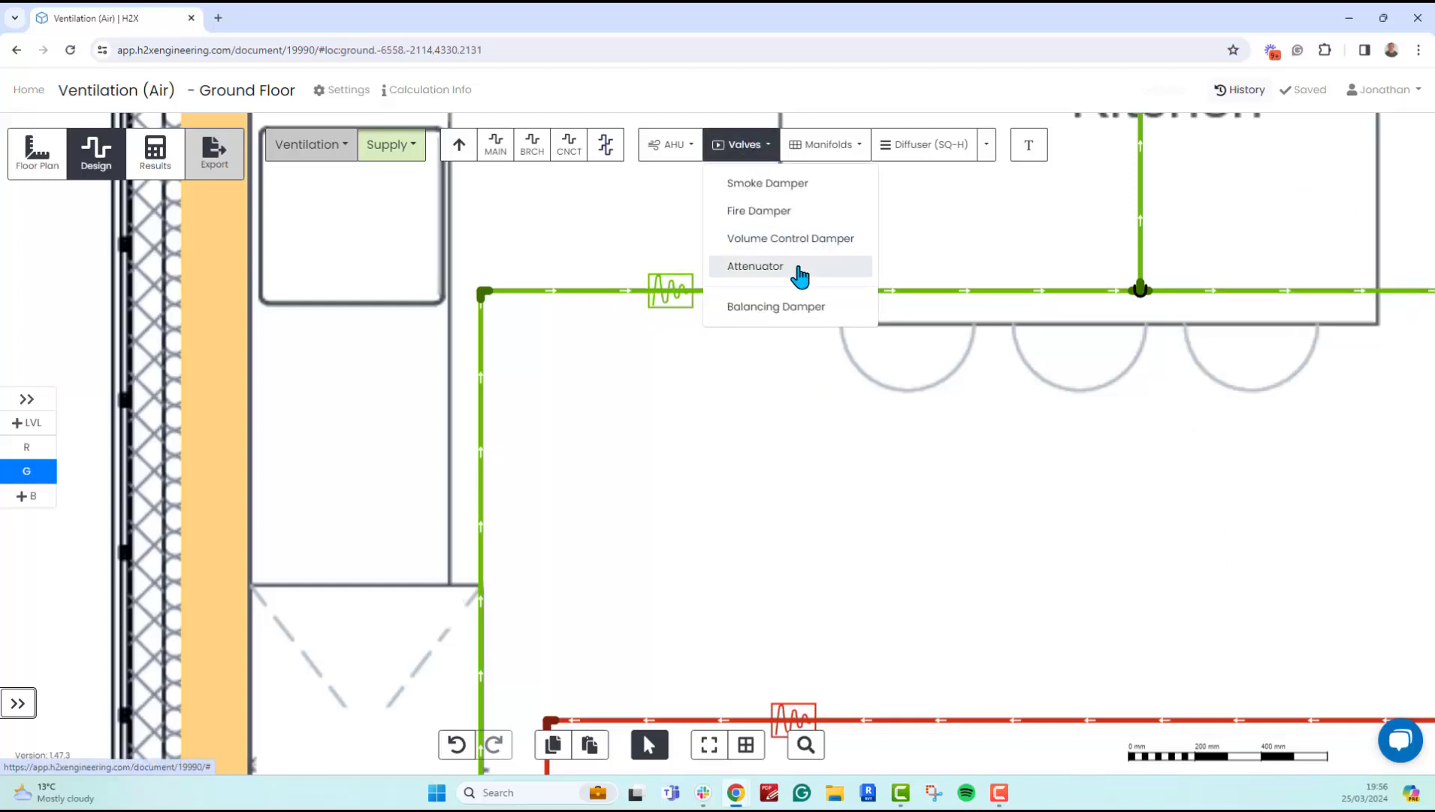
Add balancing dampers on the branch ducts to the first and middle kitchen diffusers
{"action": "left_click", "coordinate": [779, 320]}
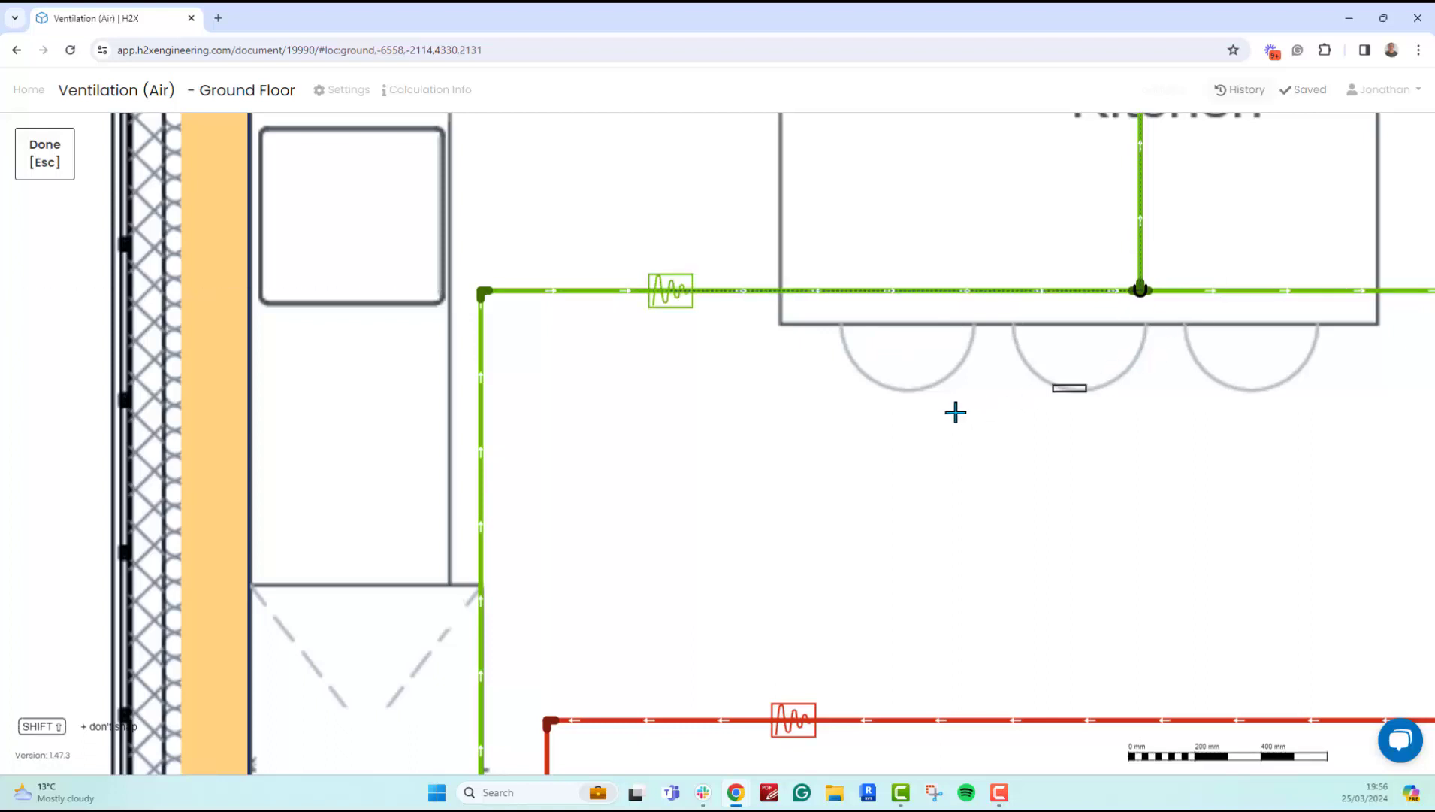
{"action": "key", "text": "Escape"}
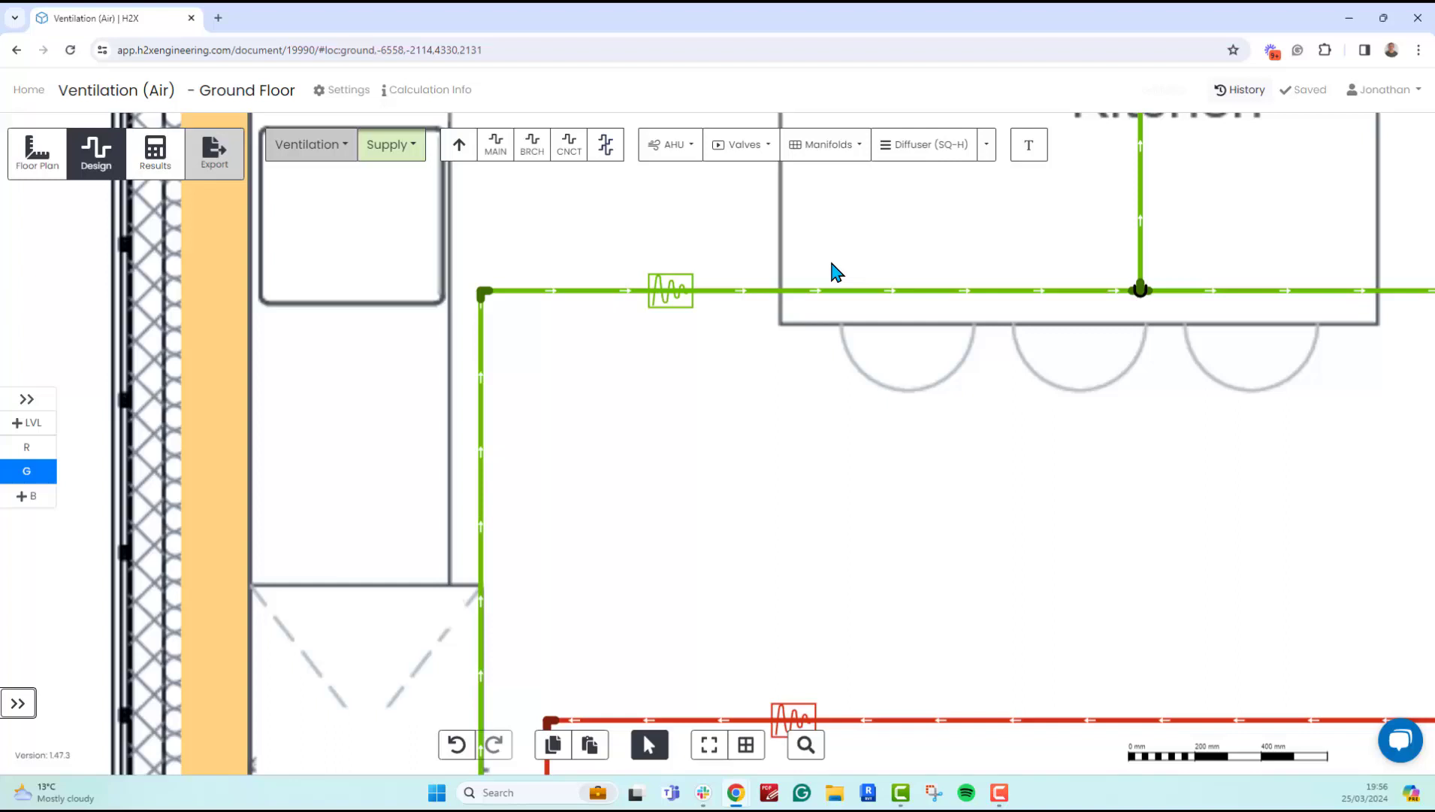
{"action": "scroll", "coordinate": [1016, 299], "scroll_direction": "down", "scroll_amount": 4}
{"action": "scroll", "coordinate": [1083, 384], "scroll_direction": "up", "scroll_amount": 2}
{"action": "left_click_drag", "start_coordinate": [643, 522], "coordinate": [515, 597]}
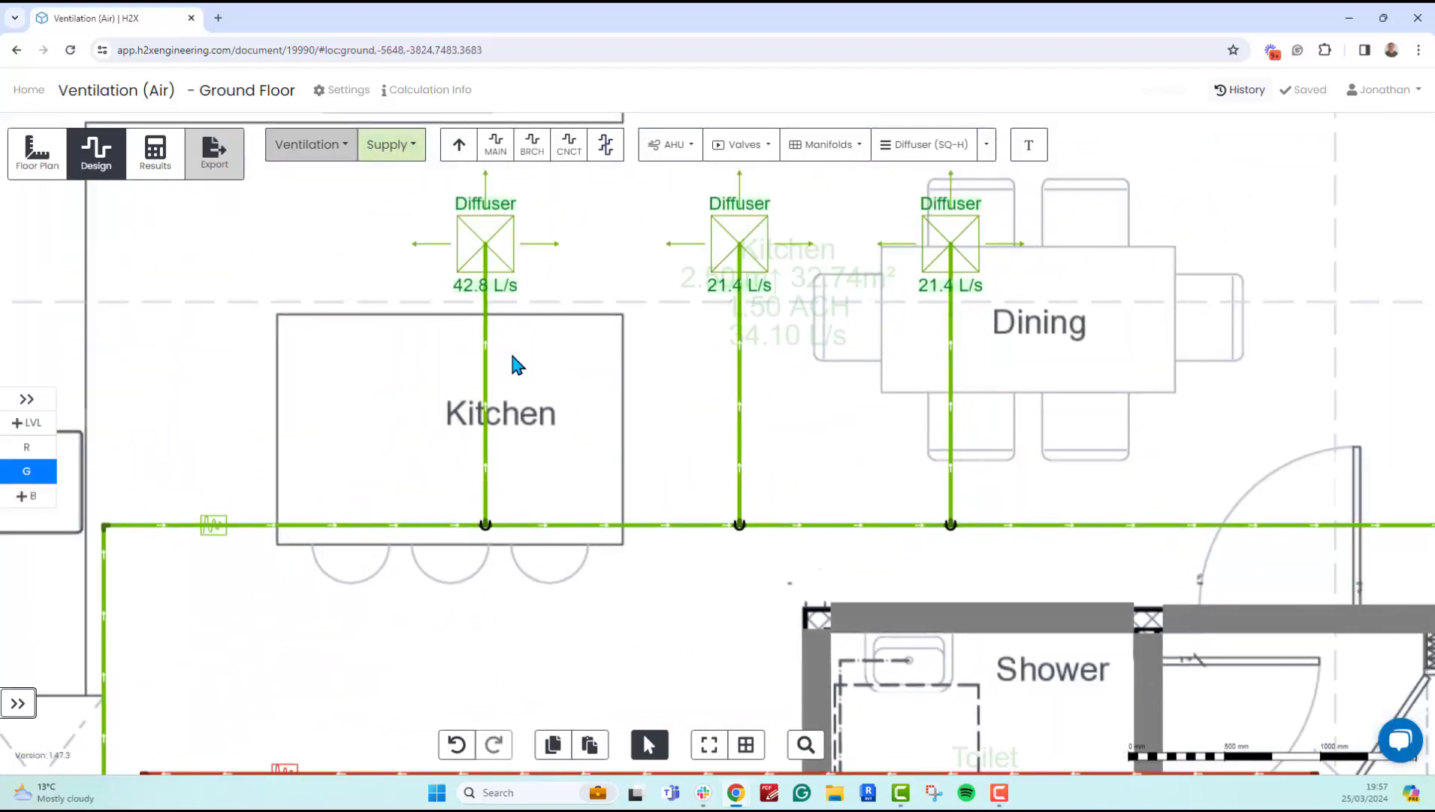
{"action": "left_click", "coordinate": [742, 150]}
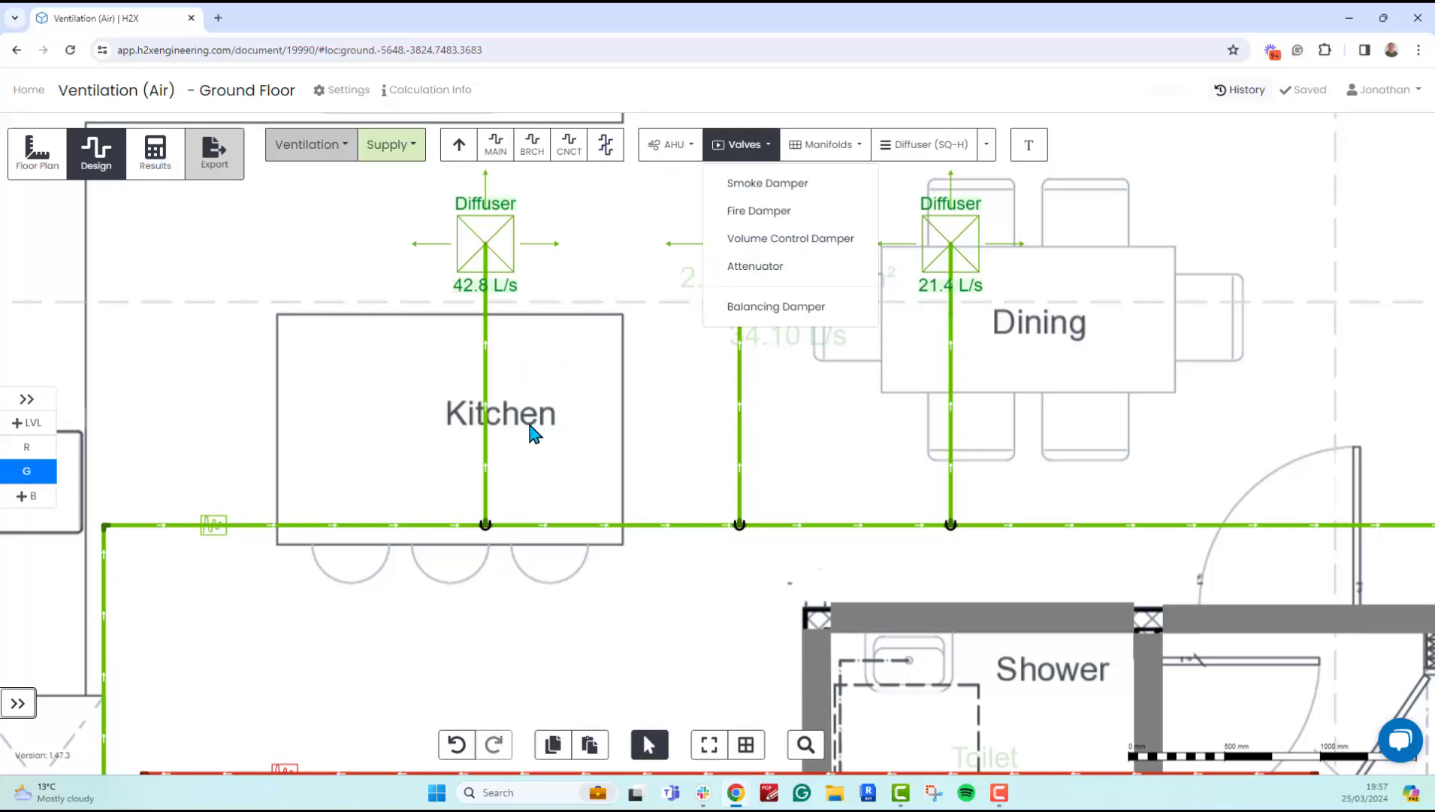
{"action": "left_click", "coordinate": [722, 310]}
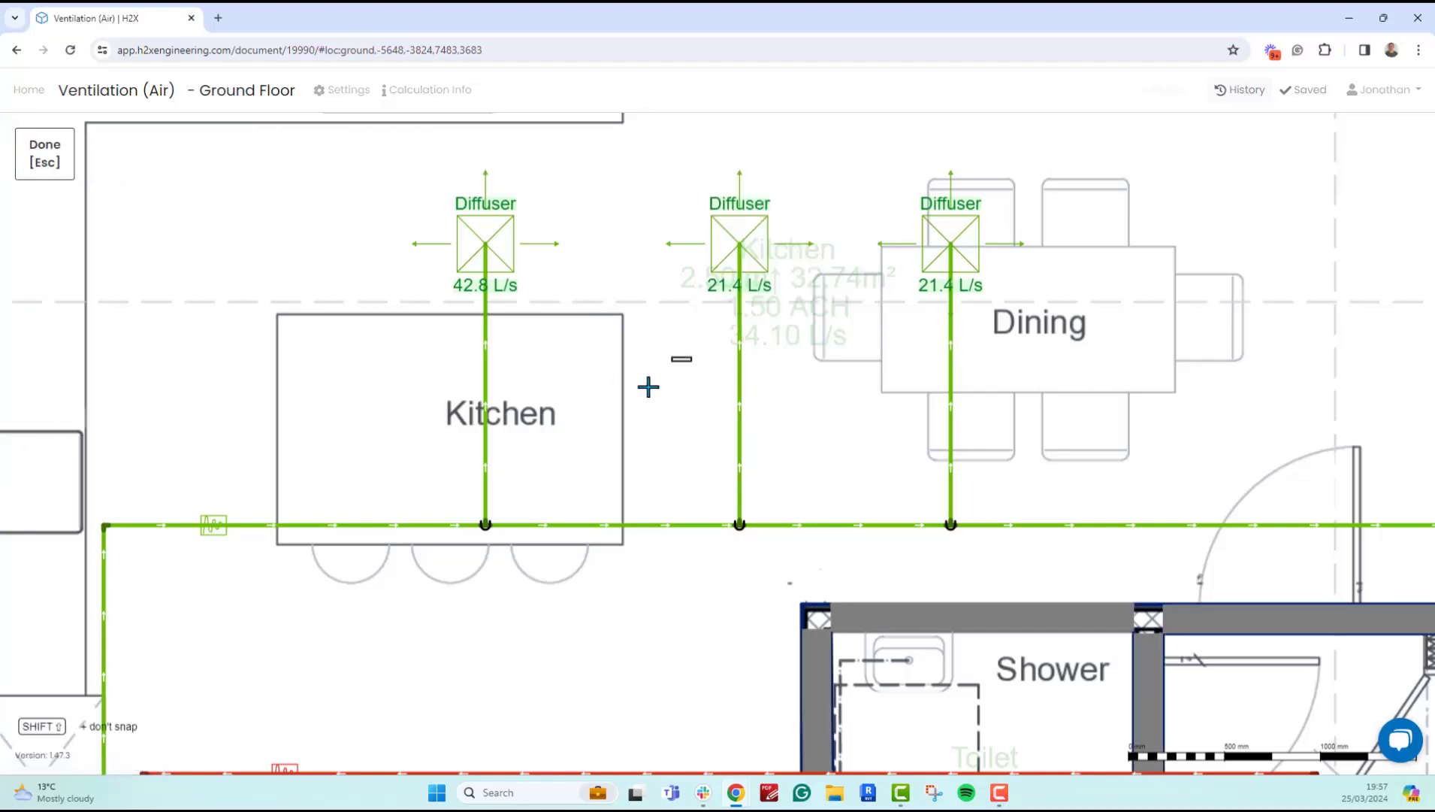
{"action": "left_click", "coordinate": [485, 517]}
{"action": "left_click", "coordinate": [741, 511]}
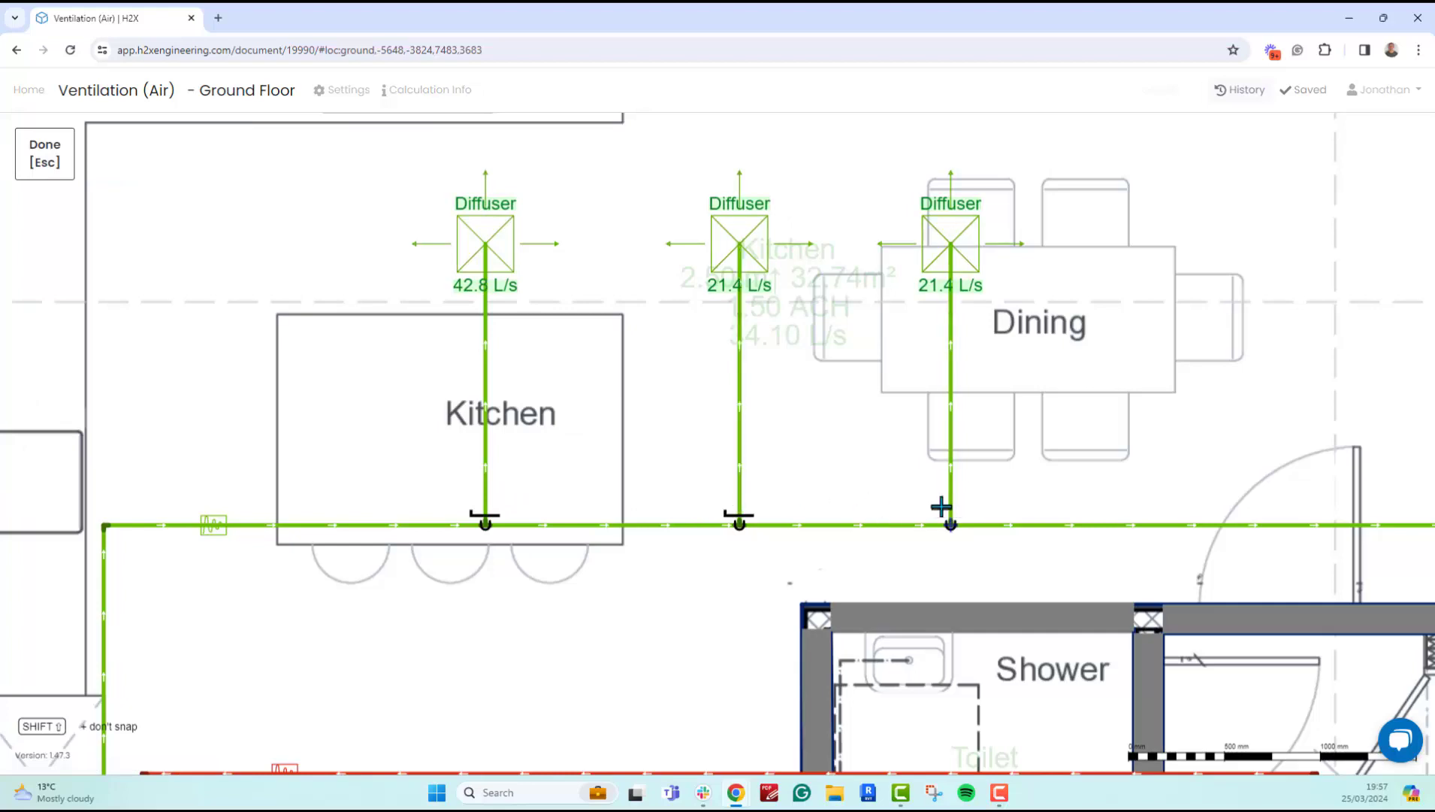